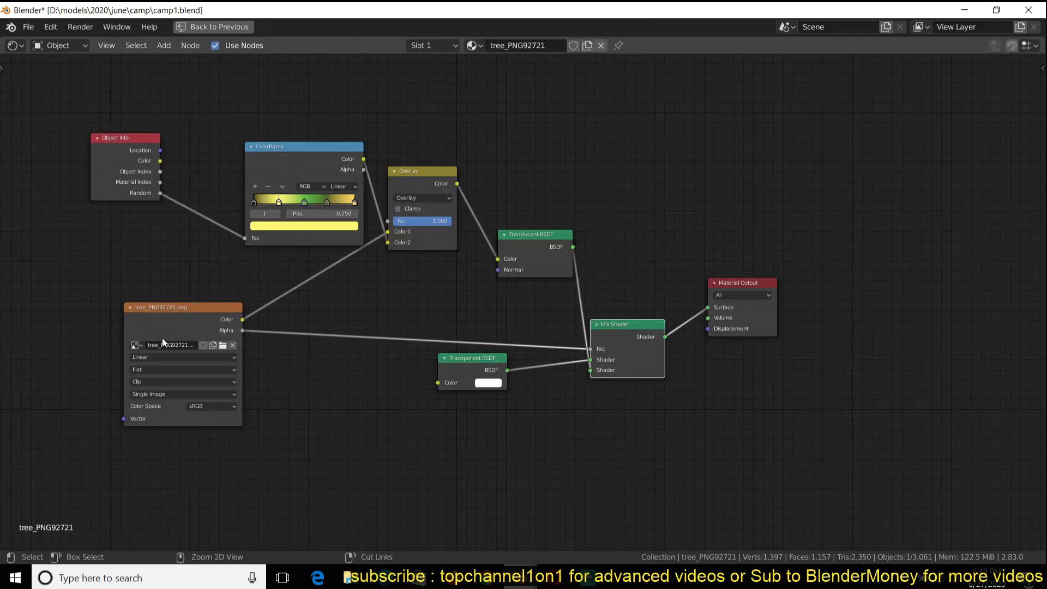
Step: Restore the maximized node editor, switch to the Shading workspace and enlarge its shader node area to show the tree material
scroll(426, 320, up, 4)
middle_drag(401, 306, 473, 319)
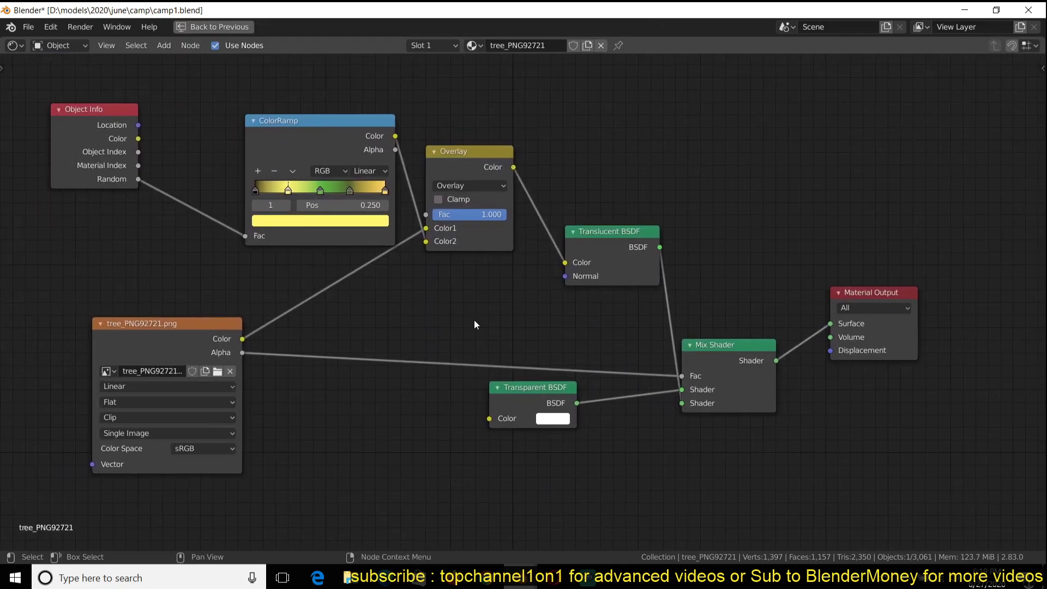
scroll(475, 321, down, 1)
key(ctrl+space)
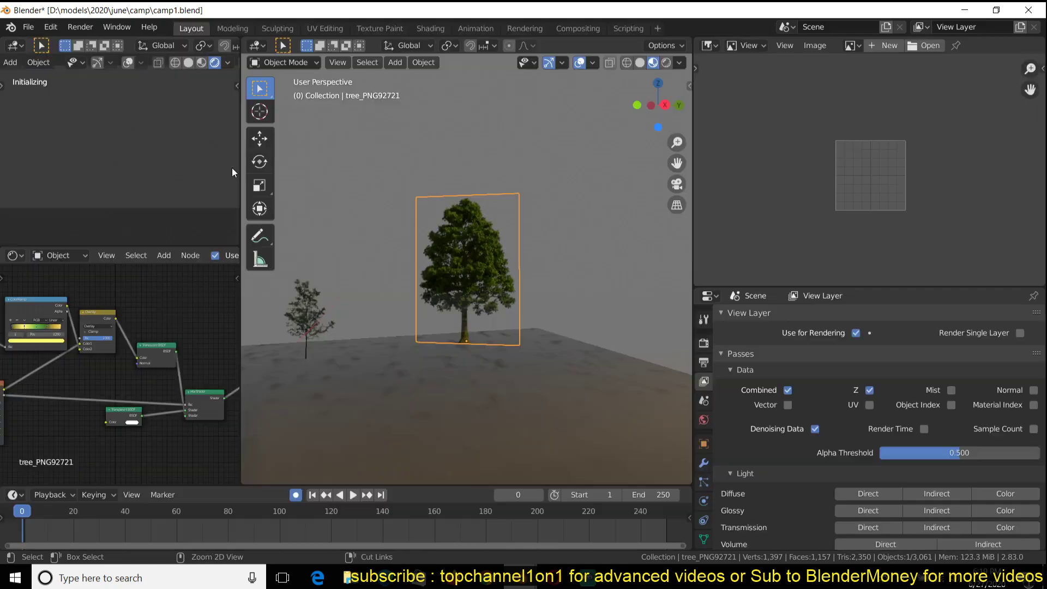
click(425, 27)
scroll(492, 176, down, 8)
scroll(493, 175, down, 2)
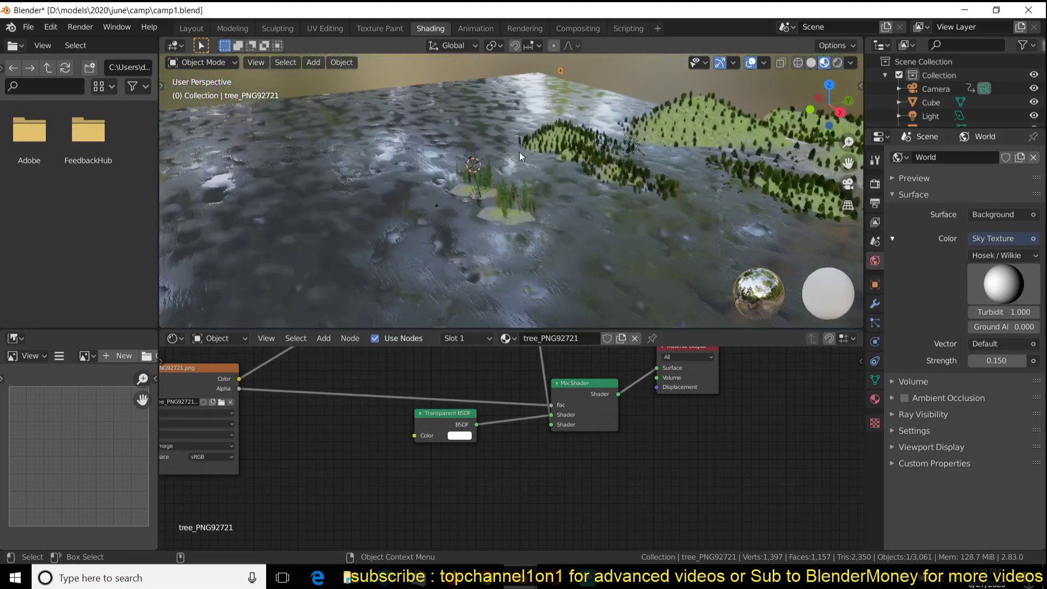
scroll(469, 371, up, 2)
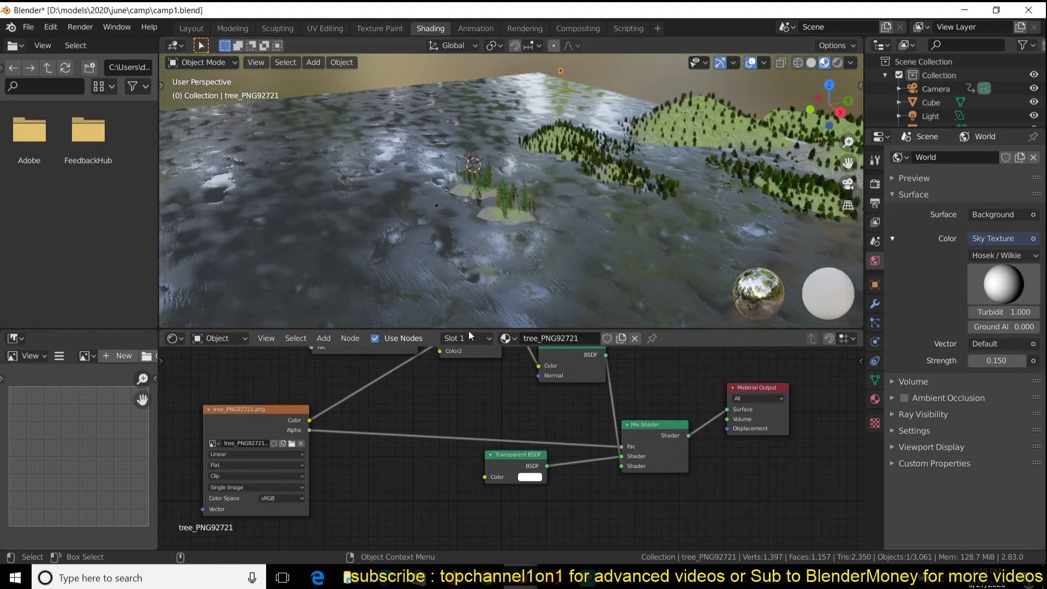
drag(467, 330, 468, 264)
scroll(492, 346, down, 2)
middle_drag(493, 347, 500, 417)
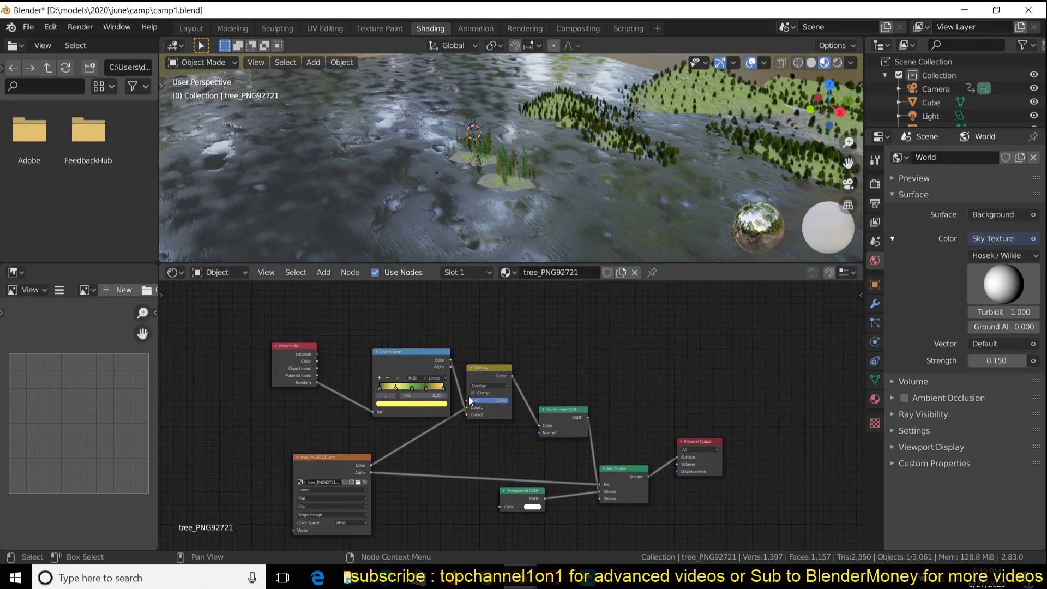
Step: Frame the selected tree_PNG92721 plane in the 3D viewport and view it from the front
scroll(651, 60, down, 4)
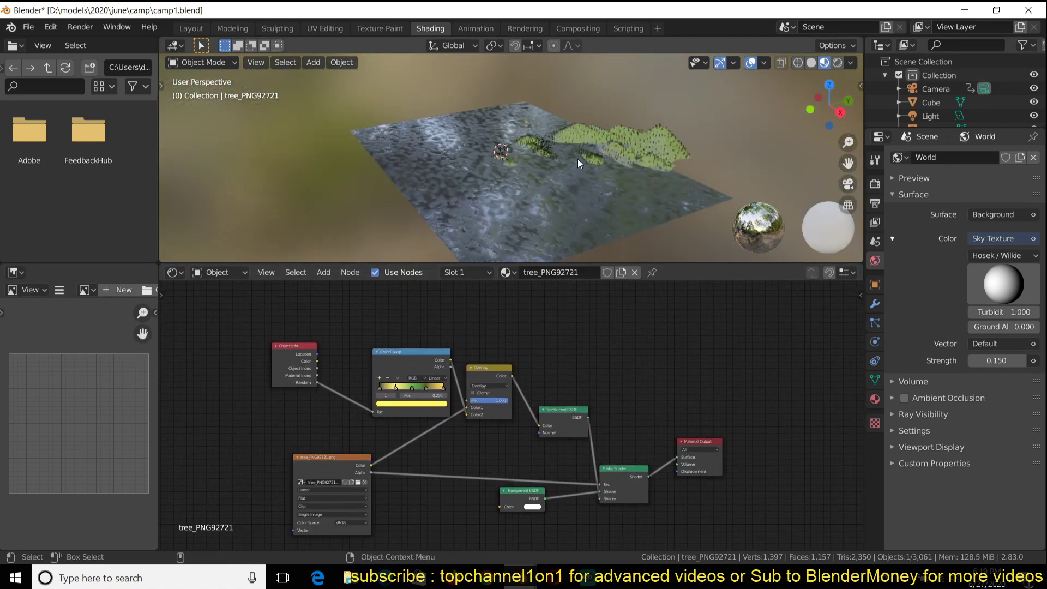
key(KP_0)
key(KP_Decimal)
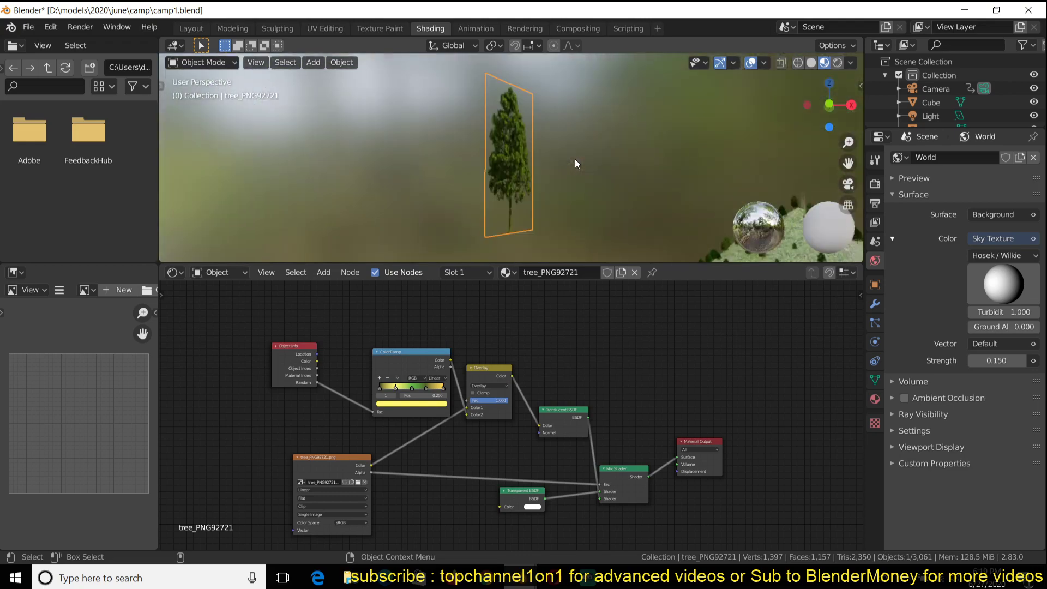
scroll(586, 157, up, 2)
middle_drag(586, 157, 512, 142)
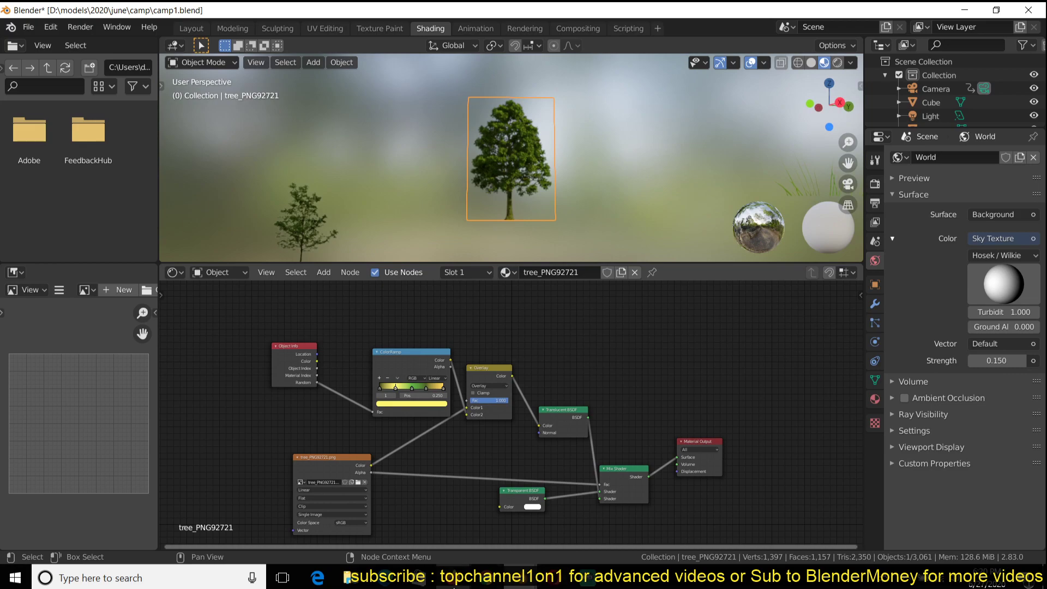
Step: Switch to Firefox and open the bookmarked BlenderMoney YouTube channel's videos page
click(454, 587)
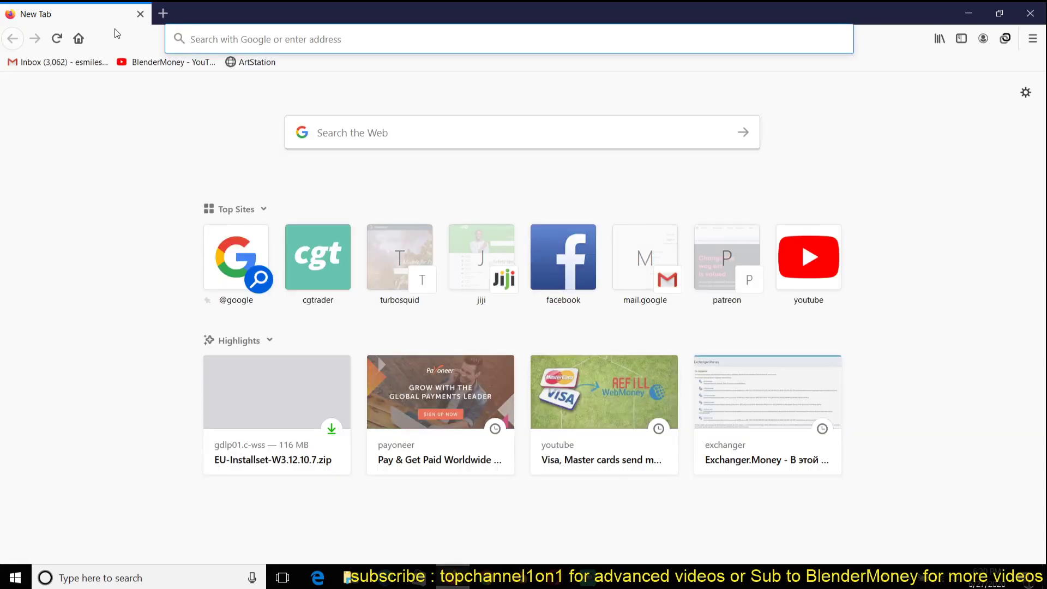
click(145, 63)
click(145, 62)
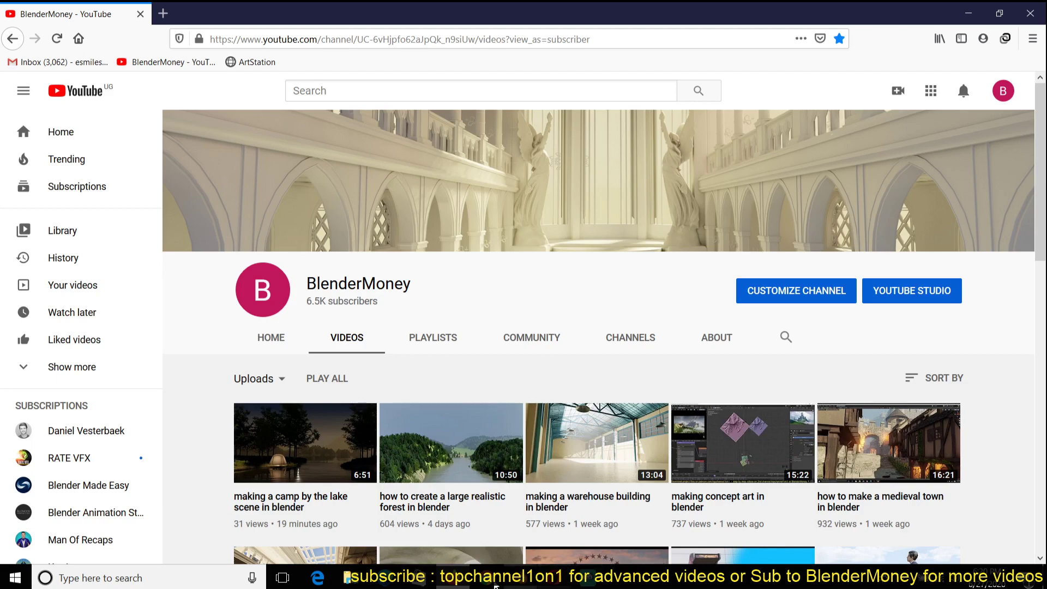
Step: Switch back to the Blender camp scene and move the ColorRamp node away from the Overlay node
mouse_move(515, 585)
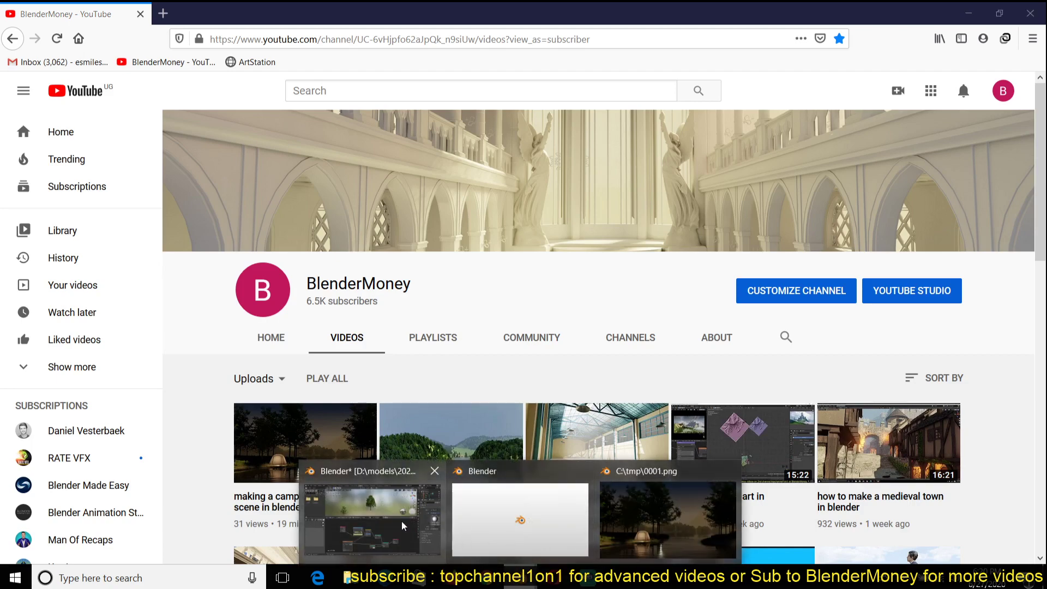
click(377, 518)
scroll(515, 333, up, 2)
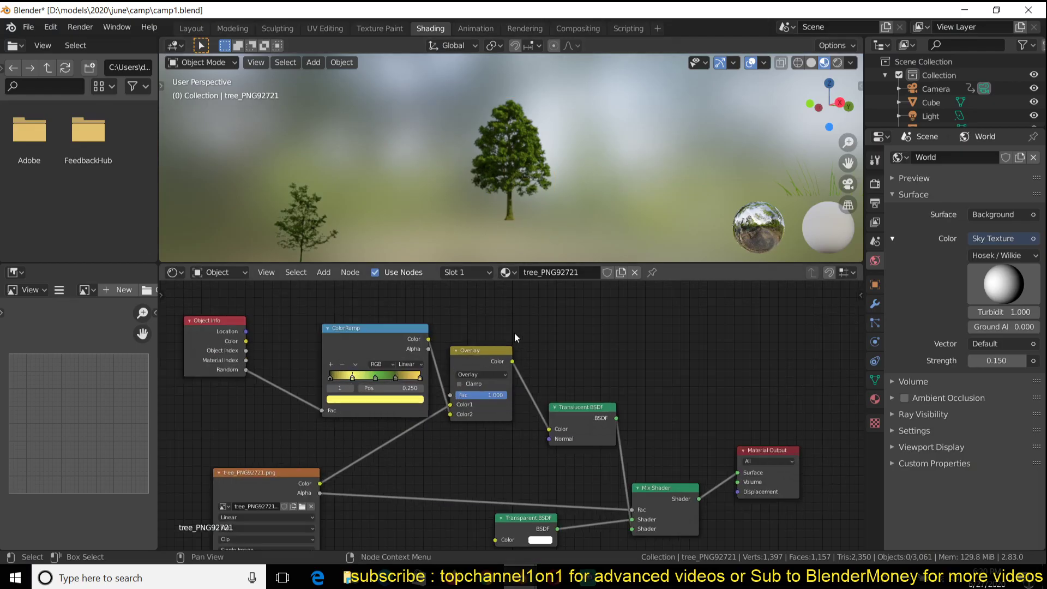
drag(427, 341, 348, 329)
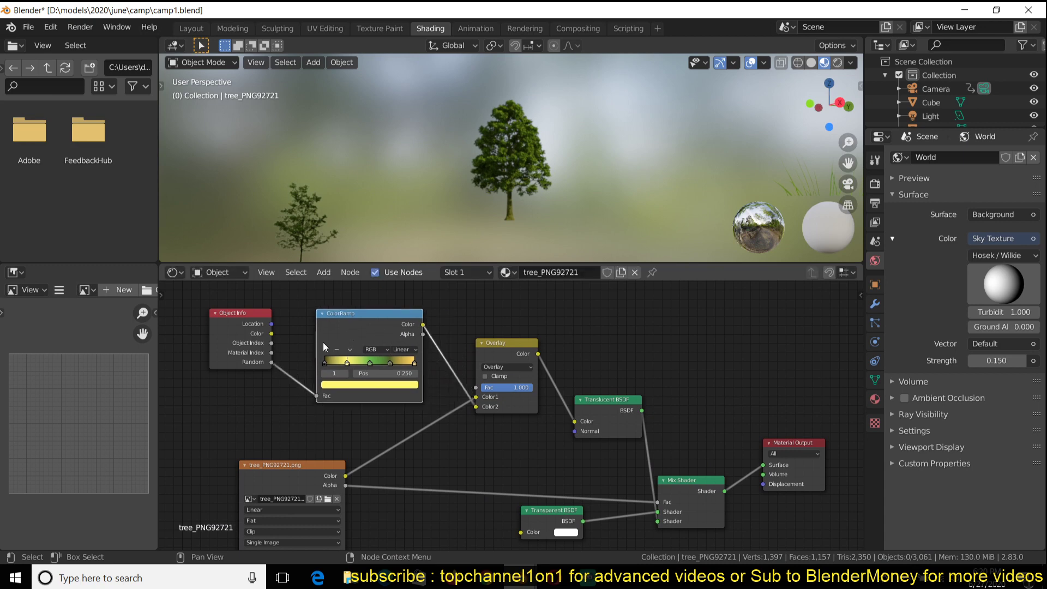
click(244, 331)
Step: Examine the tree-covered islands in the viewport and the material nodes of their ground plane
middle_drag(535, 125, 511, 171)
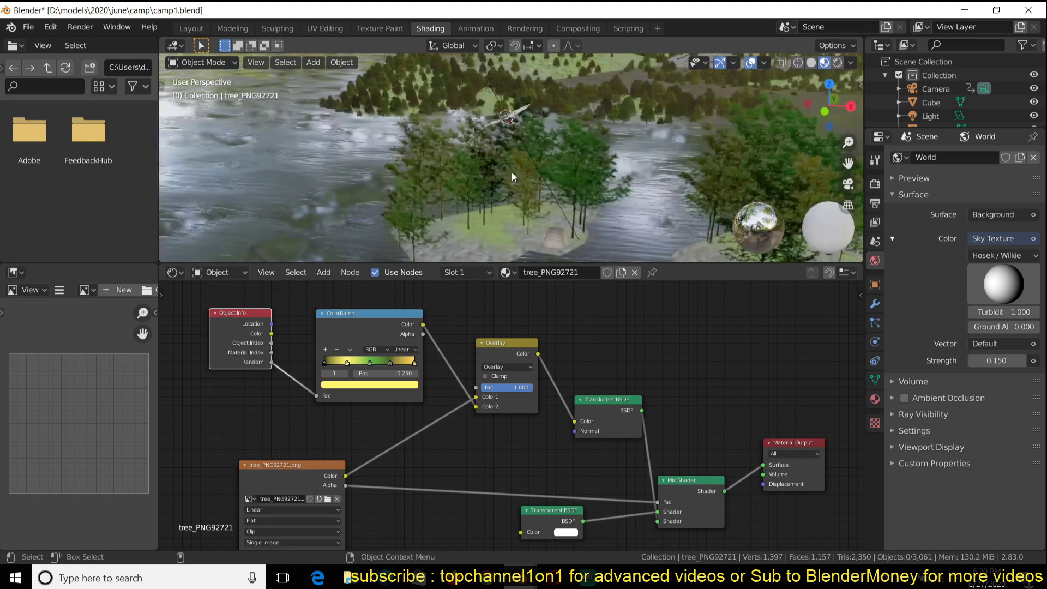
click(505, 226)
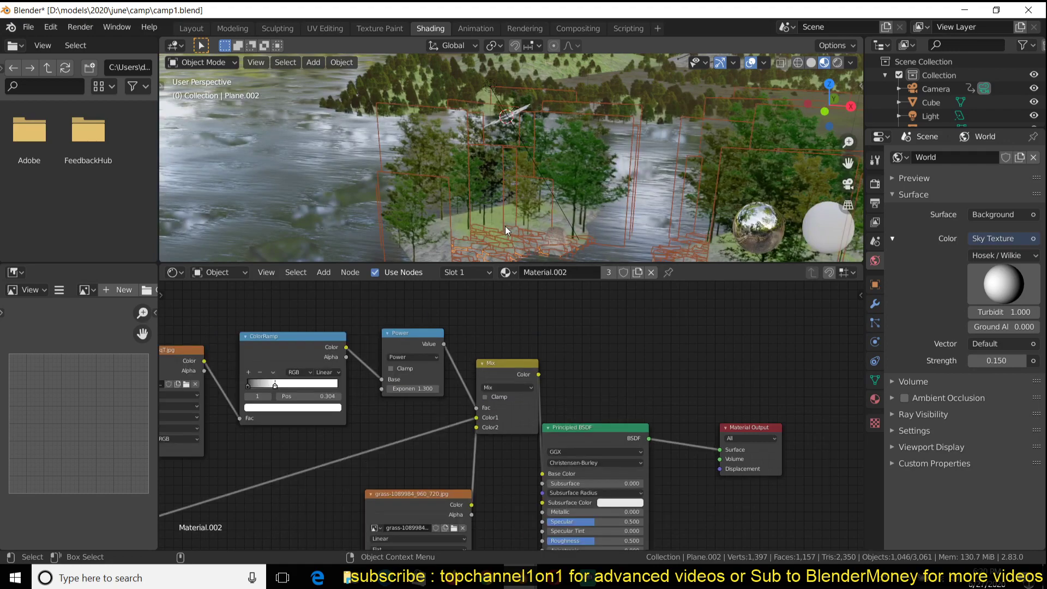
middle_drag(538, 224, 562, 218)
middle_drag(306, 361, 531, 390)
scroll(519, 358, down, 2)
scroll(507, 192, down, 5)
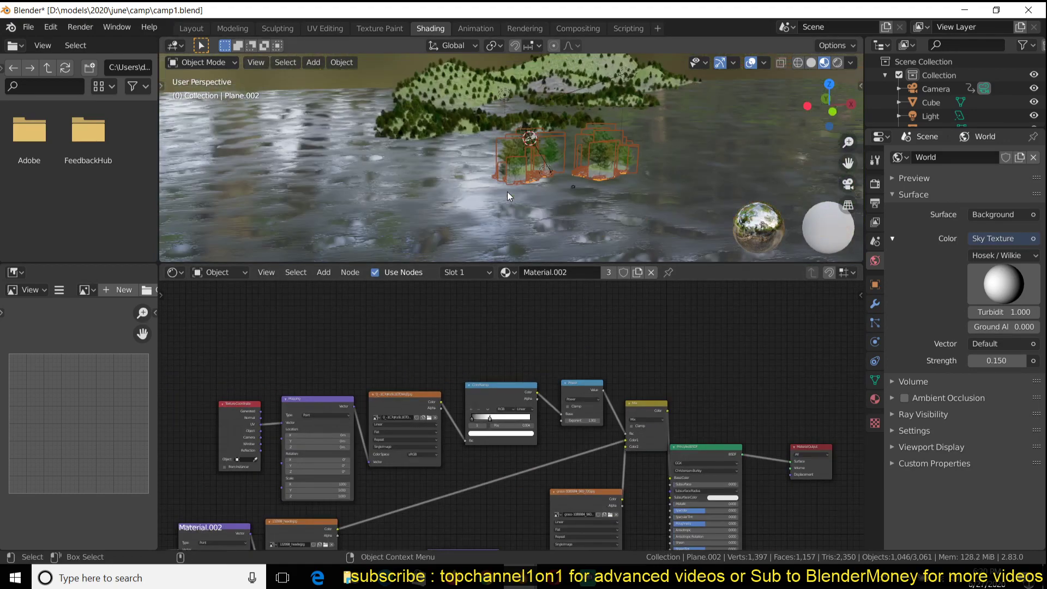
shift+middle_drag(477, 259, 539, 130)
scroll(522, 133, up, 5)
scroll(523, 133, down, 5)
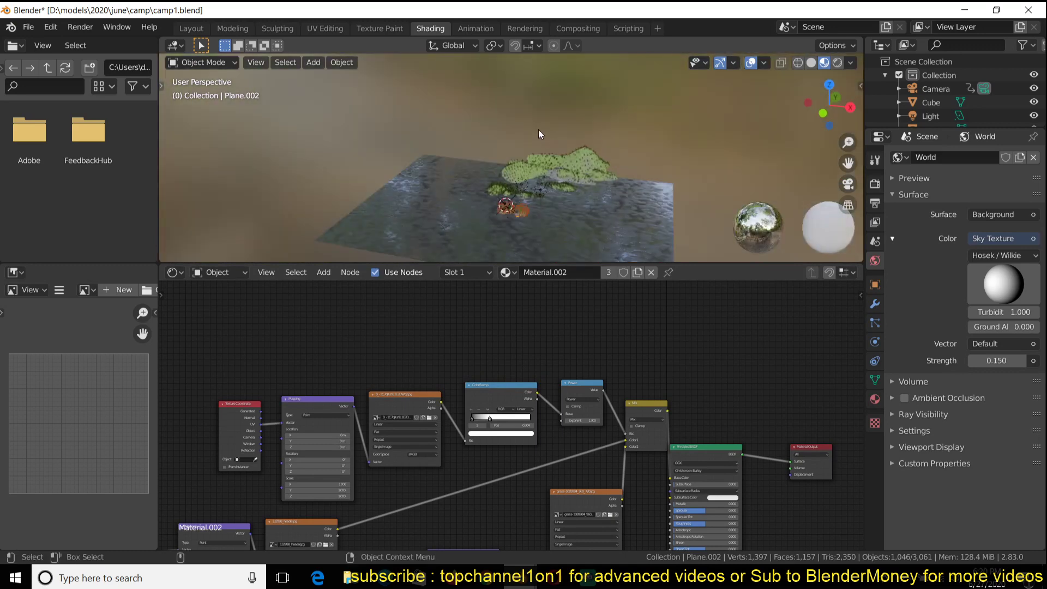
Step: Locate the source tree planes beside the terrain and select the tree_PNG92721 plane
key(a)
middle_drag(606, 127, 529, 171)
click(513, 184)
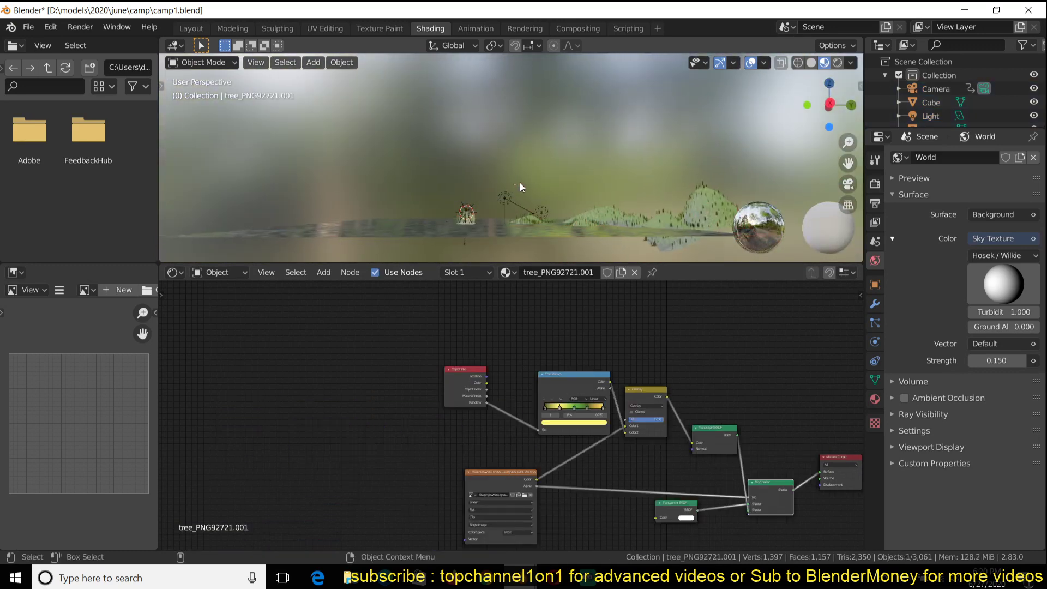
key(KP_Decimal)
click(467, 135)
middle_drag(467, 136, 548, 165)
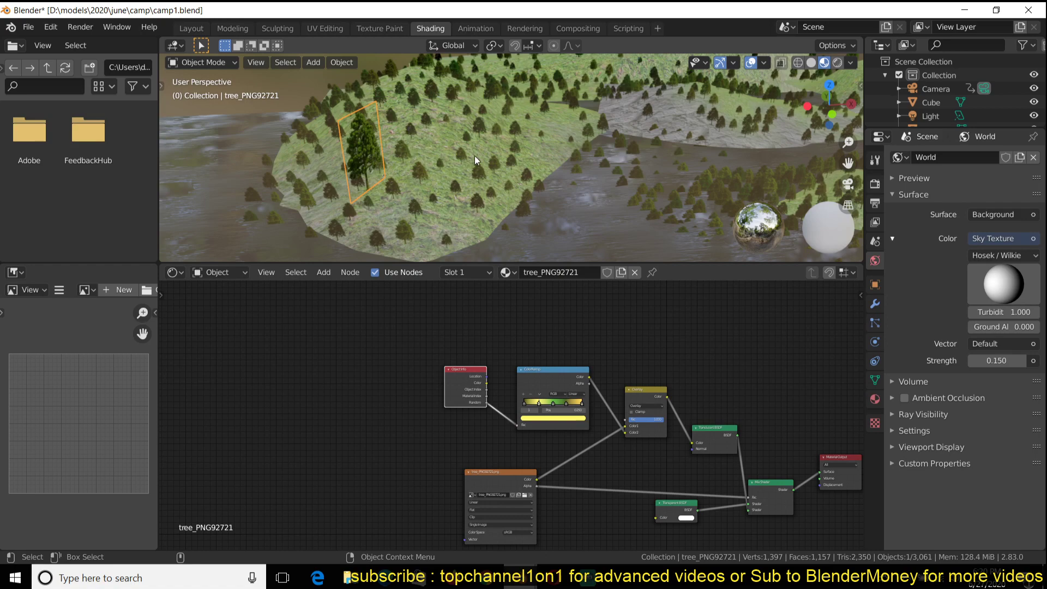
middle_drag(475, 159, 431, 154)
key(s)
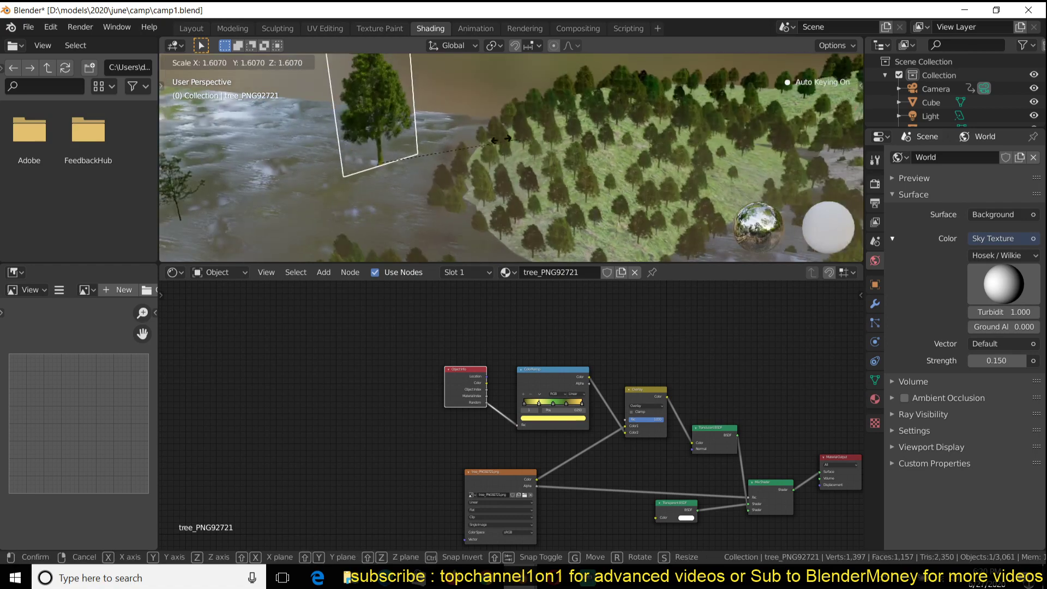
key(Escape)
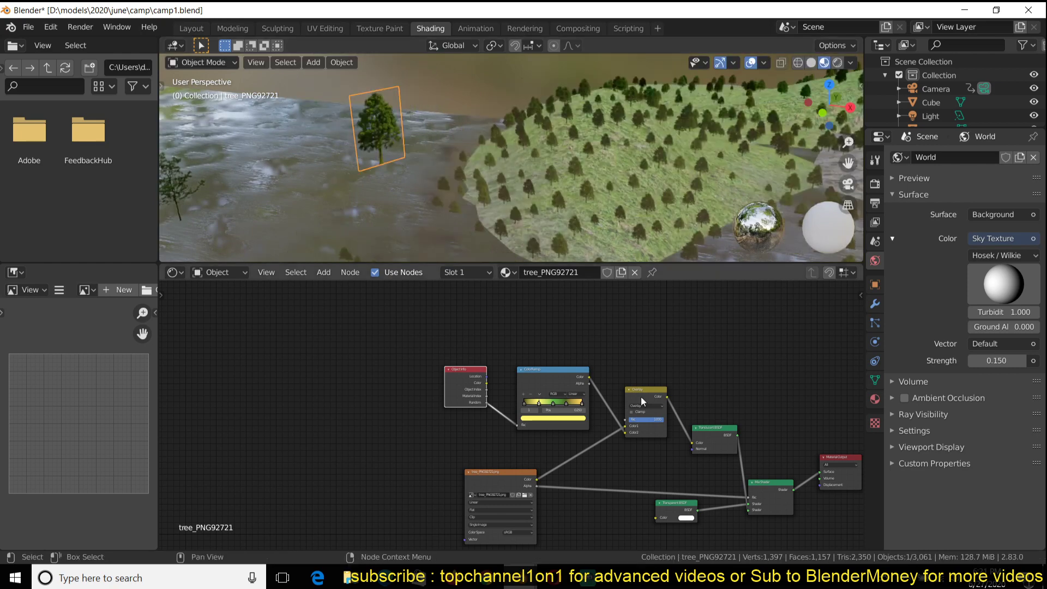
Step: Move the Object Info node well clear of the ColorRamp node in the tree material
scroll(554, 375, up, 2)
drag(437, 360, 362, 391)
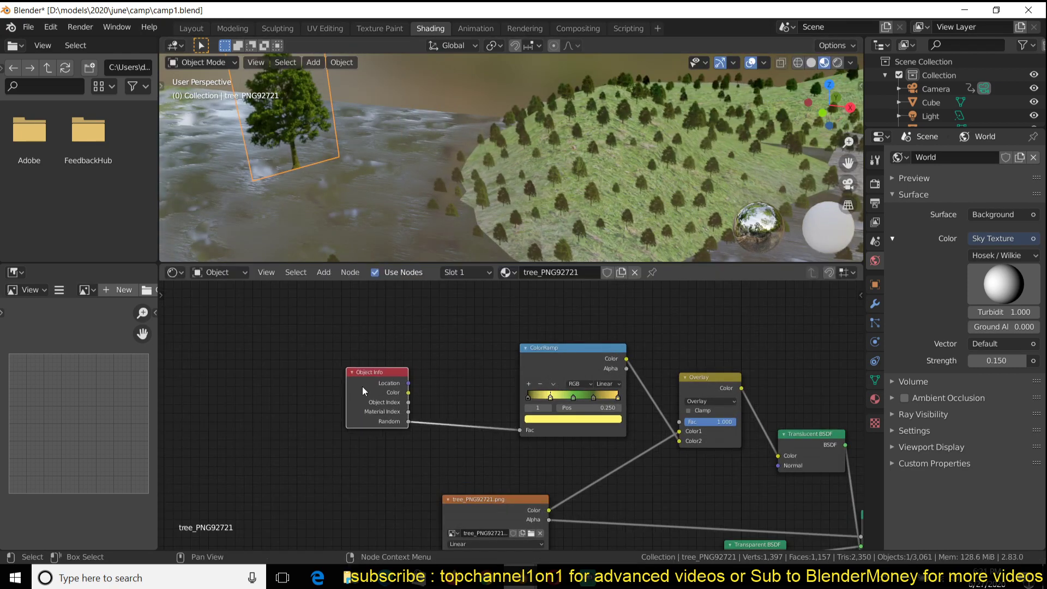
scroll(396, 343, down, 1)
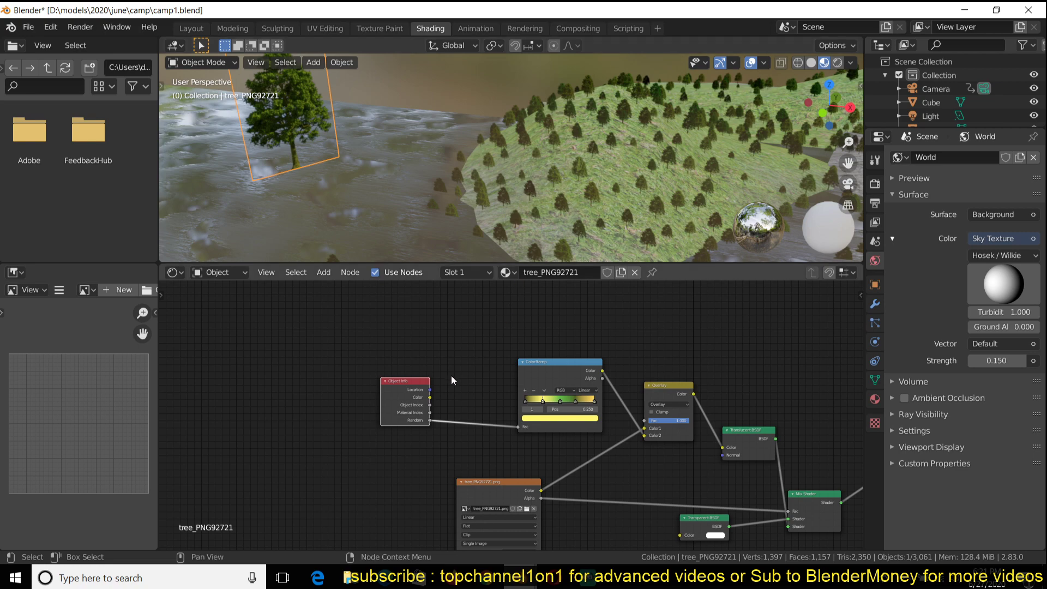
drag(414, 377, 325, 340)
Step: Preview the Object Info node's outputs one after another on the tree planes, ending with Random
ctrl+shift+click(309, 363)
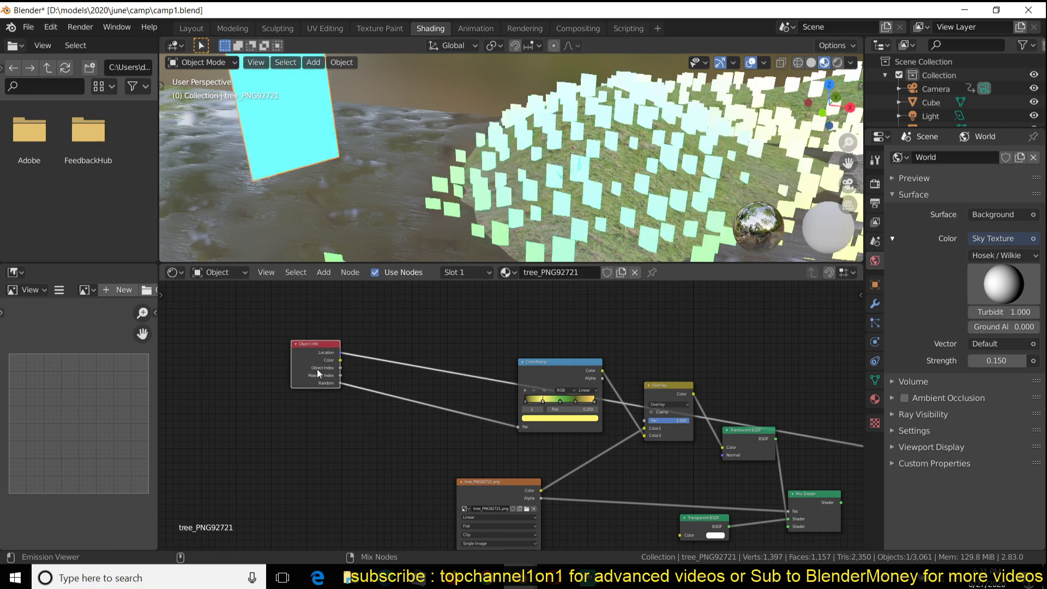
ctrl+shift+click(318, 369)
ctrl+shift+click(318, 369)
ctrl+shift+click(316, 369)
middle_drag(512, 207, 613, 162)
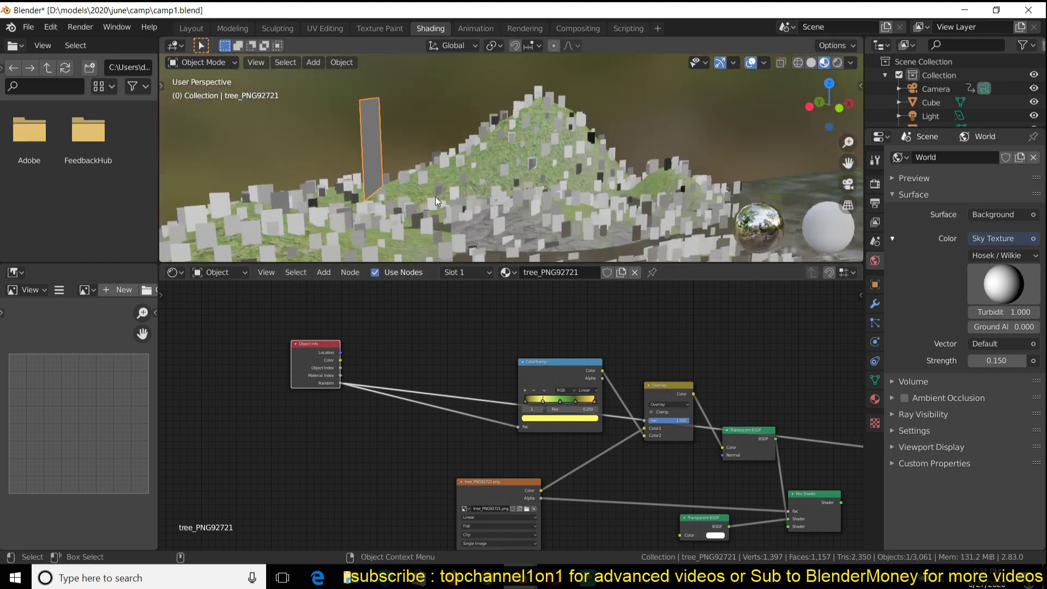
Step: Move the ColorRamp node above the other nodes and preview its Color output on the tree planes
drag(552, 375, 486, 311)
ctrl+shift+click(486, 311)
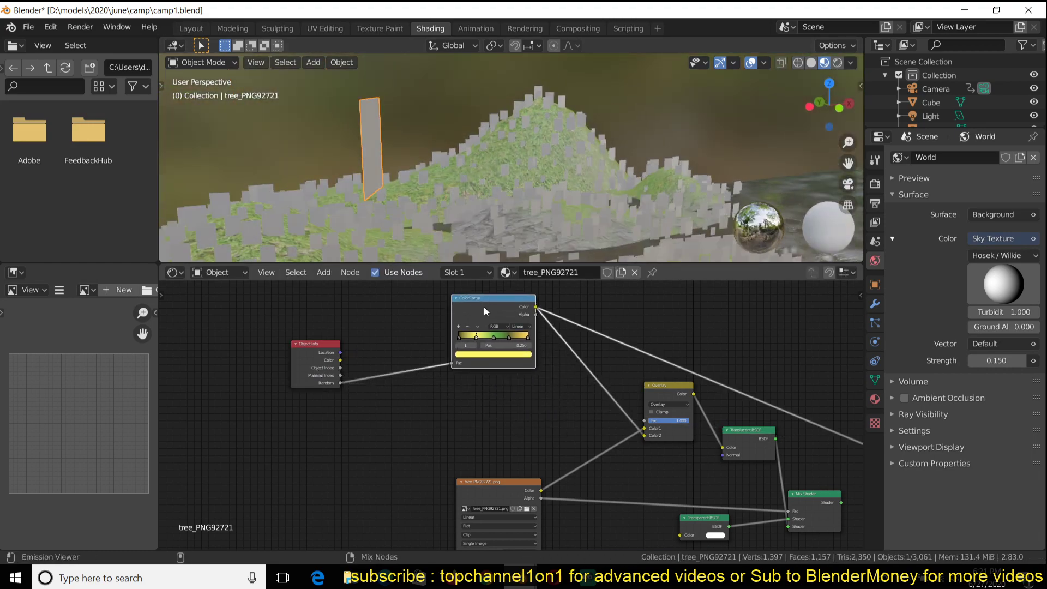
middle_drag(376, 208, 334, 225)
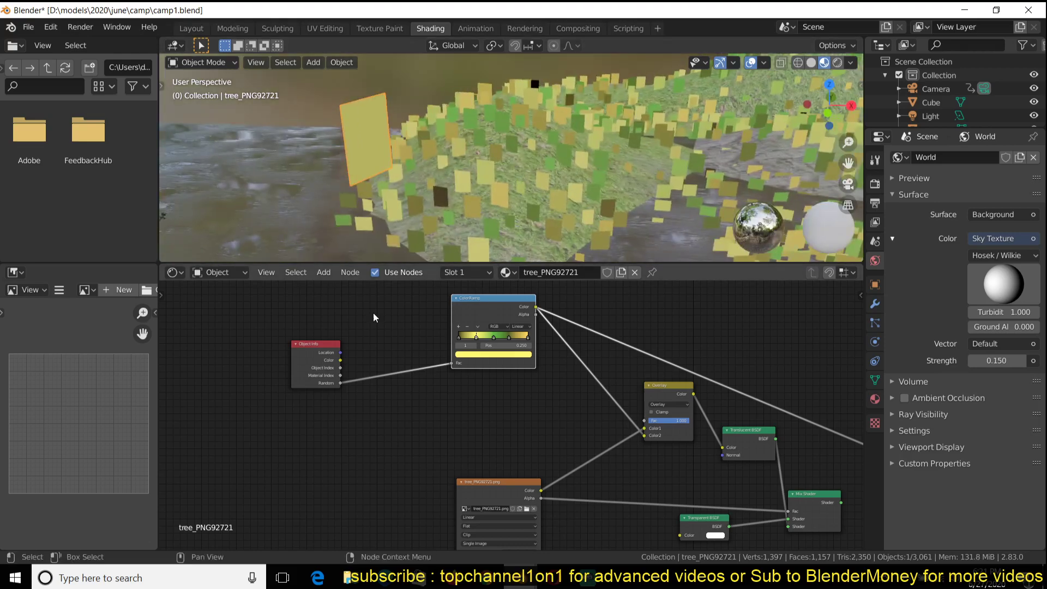
Step: Move the Object Info node farther from the ColorRamp and compare its Random output with the ColorRamp colours in the preview
drag(310, 367, 266, 379)
ctrl+shift+click(281, 367)
ctrl+shift+click(282, 366)
ctrl+shift+click(281, 366)
ctrl+shift+click(282, 366)
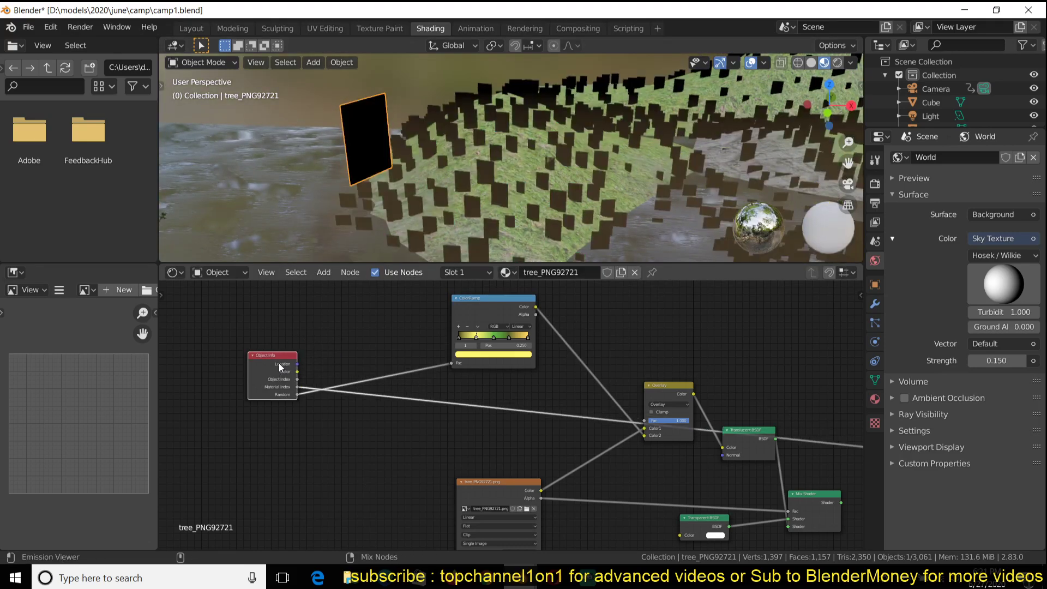
ctrl+shift+click(282, 366)
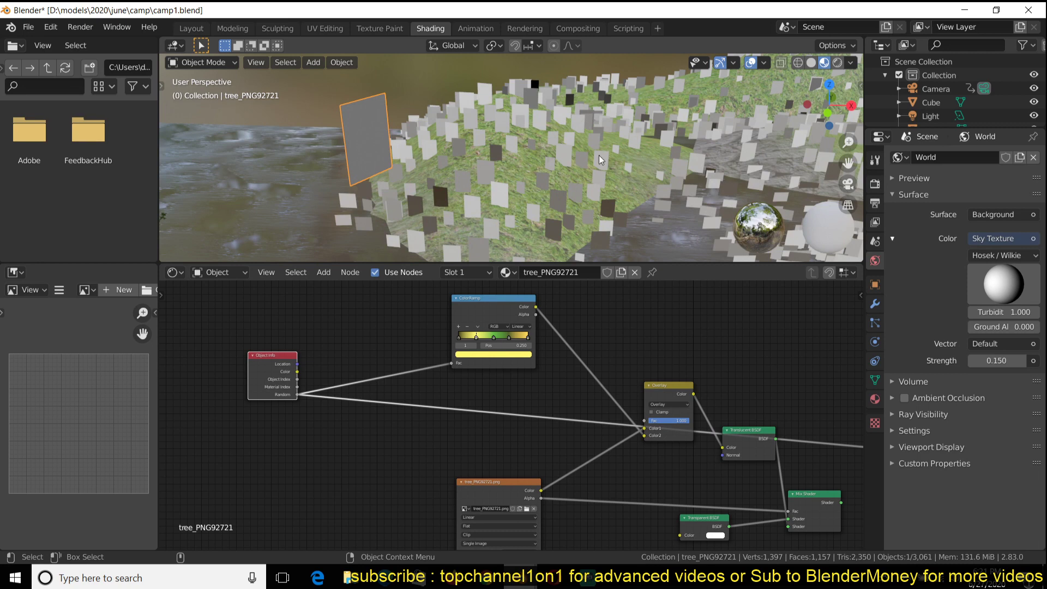
ctrl+shift+click(497, 310)
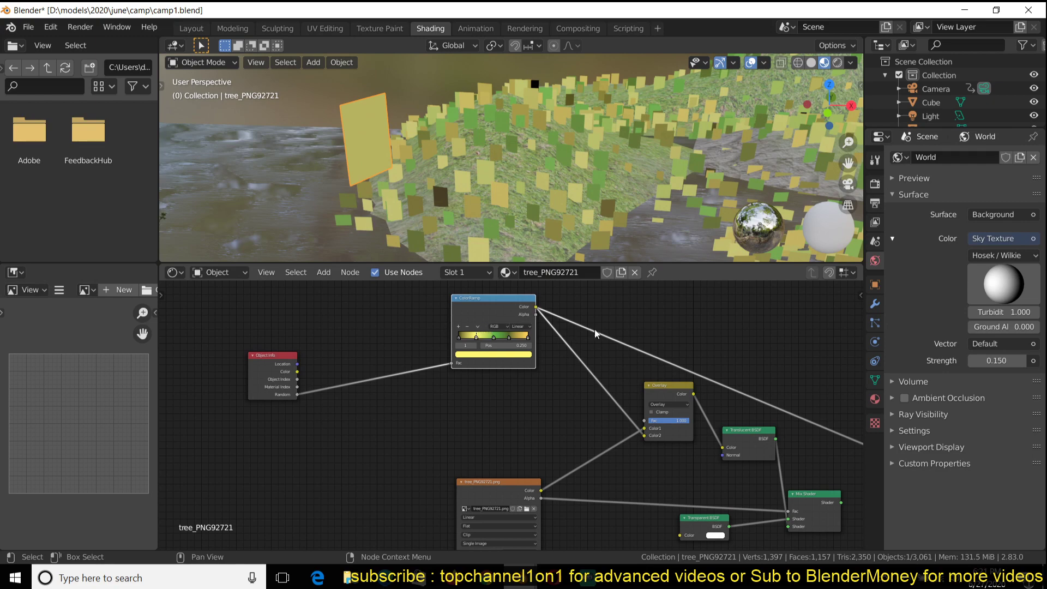
Step: Move the tree_PNG92721.png texture node away from the shaders and preview its Color output on the tree planes
middle_drag(608, 338, 497, 350)
middle_drag(412, 489, 491, 418)
drag(448, 428, 366, 427)
ctrl+shift+click(368, 427)
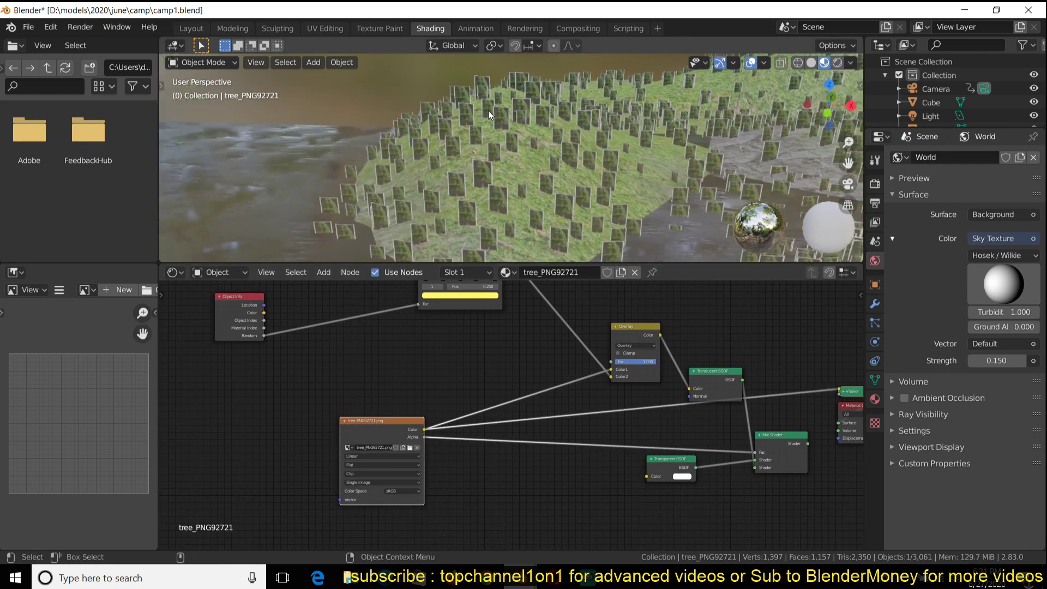
middle_drag(382, 189, 526, 183)
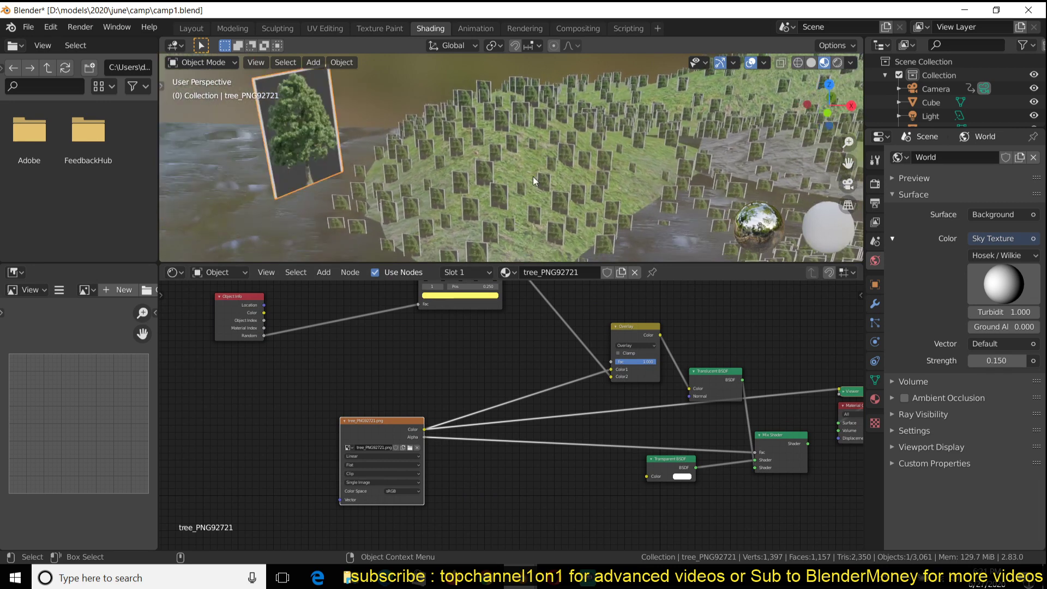
Step: Select the hill plane carrying the trees, check its mesh in Edit Mode and inspect the scattered trees up close
click(494, 186)
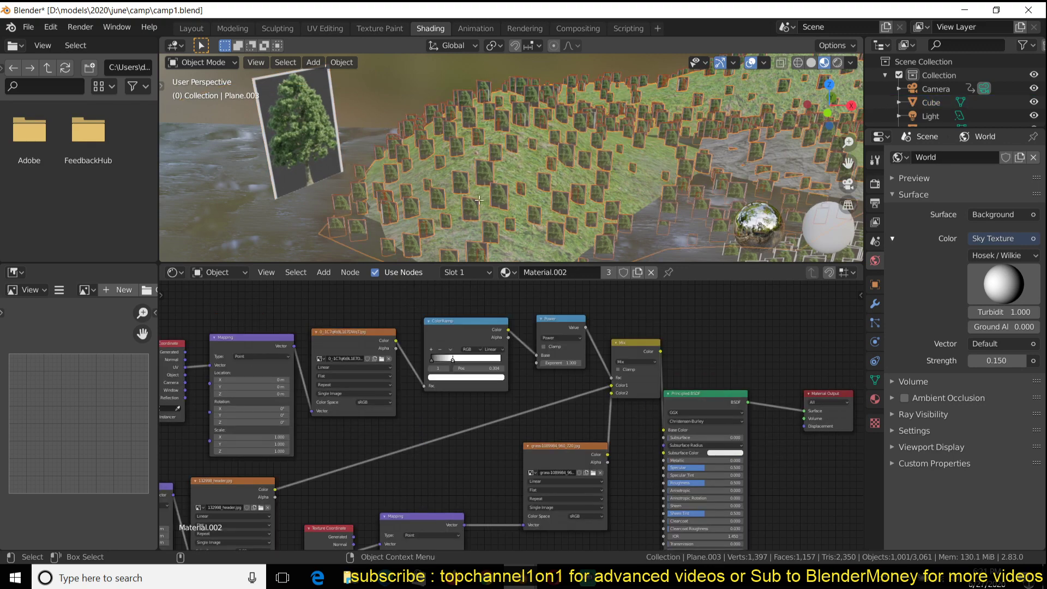
key(Tab)
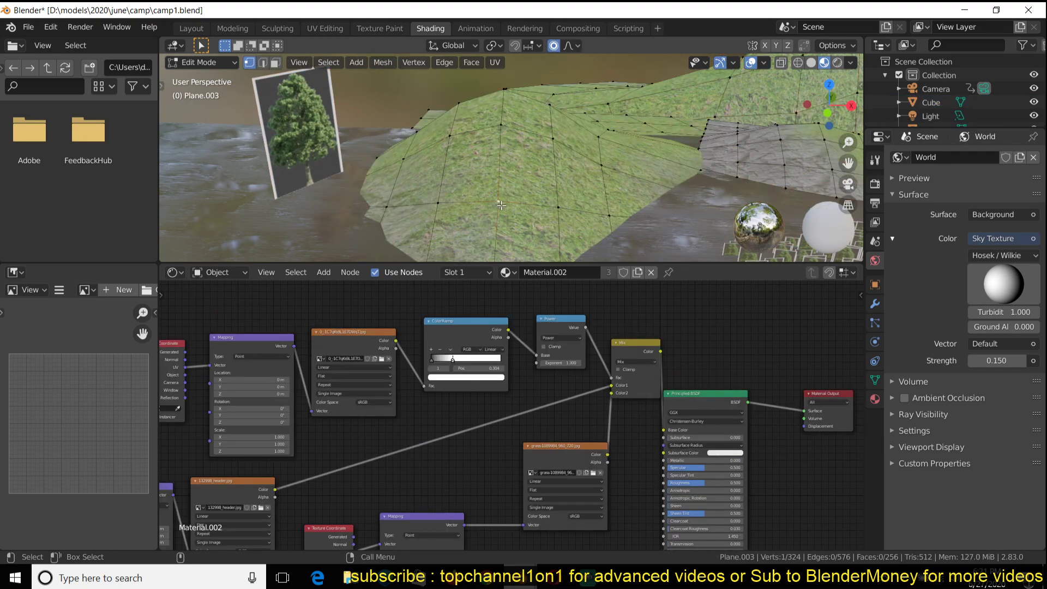
key(KP_Decimal)
scroll(508, 202, down, 3)
key(Tab)
scroll(523, 179, down, 8)
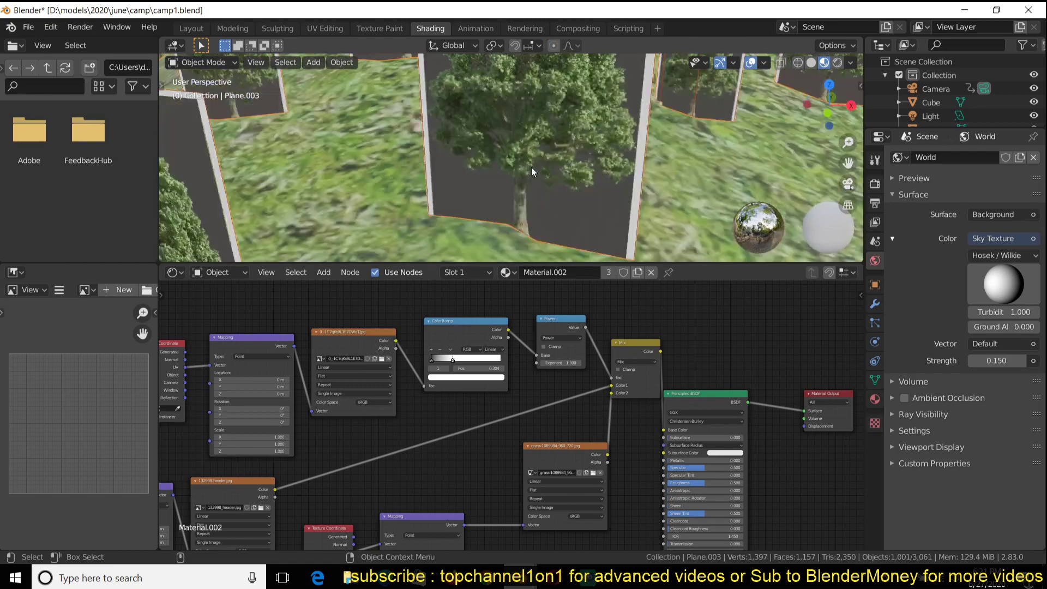
Step: Check the Cube and the hill planes Plane.001 to Plane.003 one by one to identify which object carries the trees
middle_drag(531, 167, 502, 79)
middle_drag(410, 393, 514, 398)
click(560, 162)
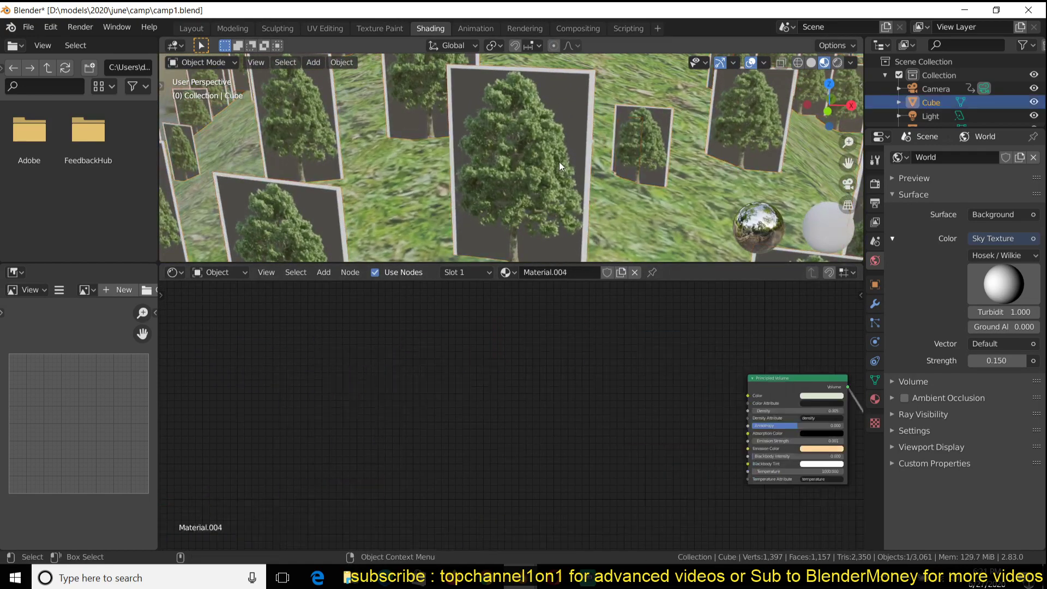
scroll(934, 97, down, 5)
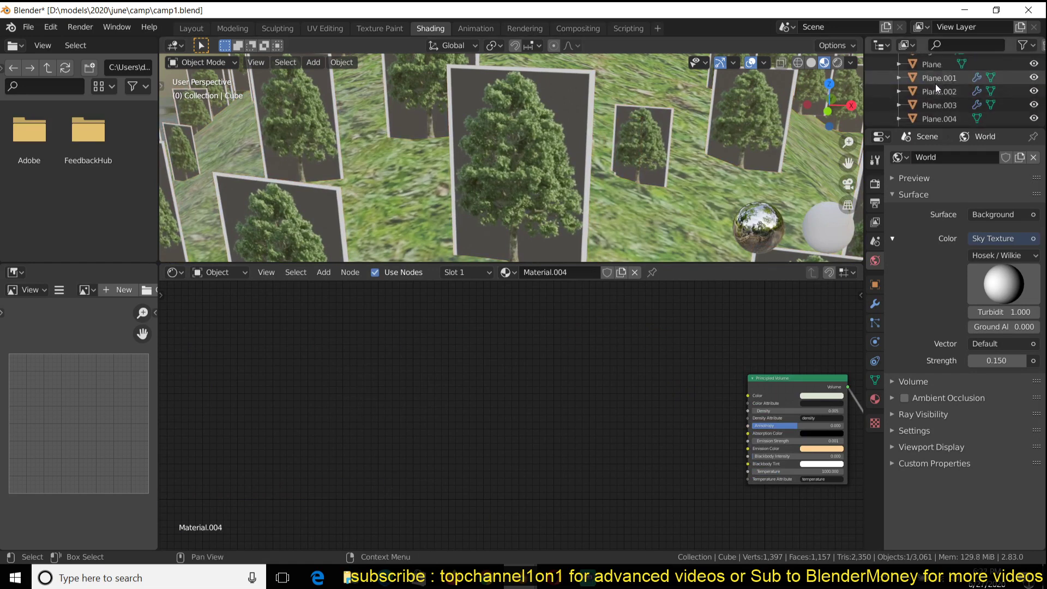
click(935, 84)
click(941, 103)
click(939, 95)
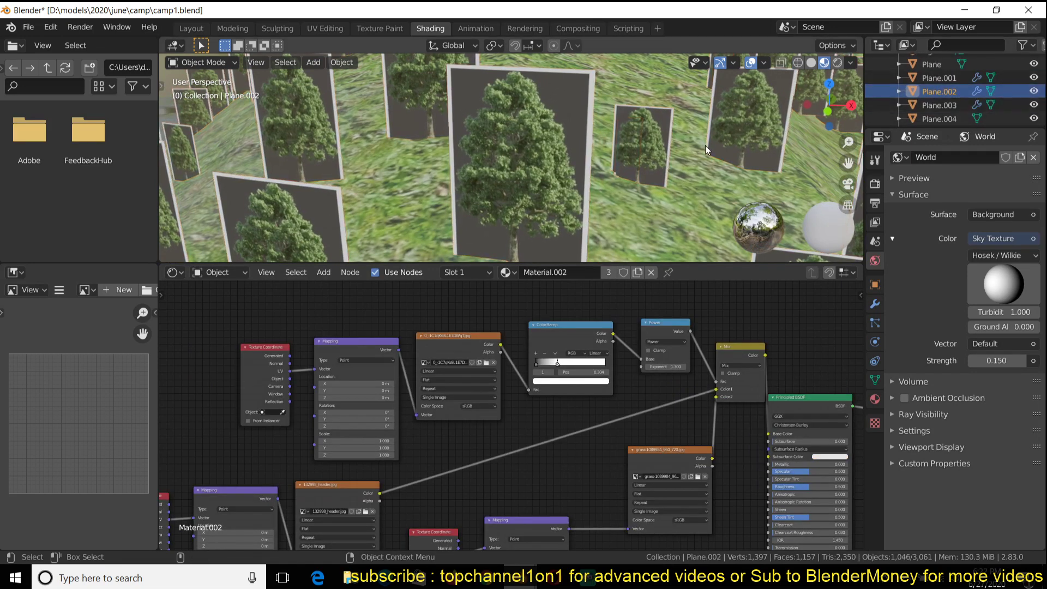
click(922, 106)
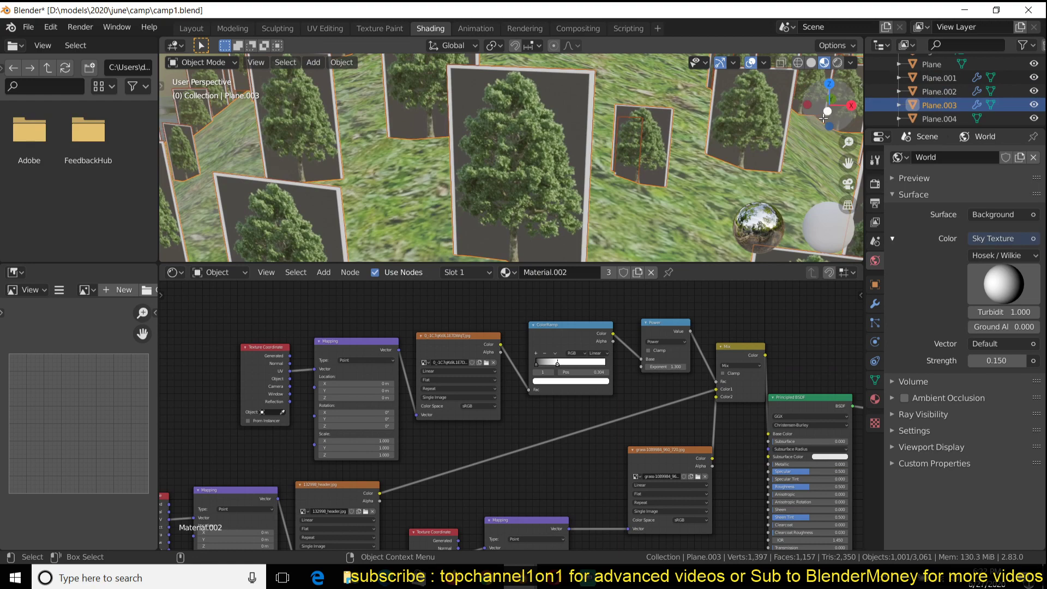
Step: Select the single source tree plane, tree_PNG92721, to bring up its tree material nodes
scroll(718, 126, down, 8)
scroll(712, 131, up, 5)
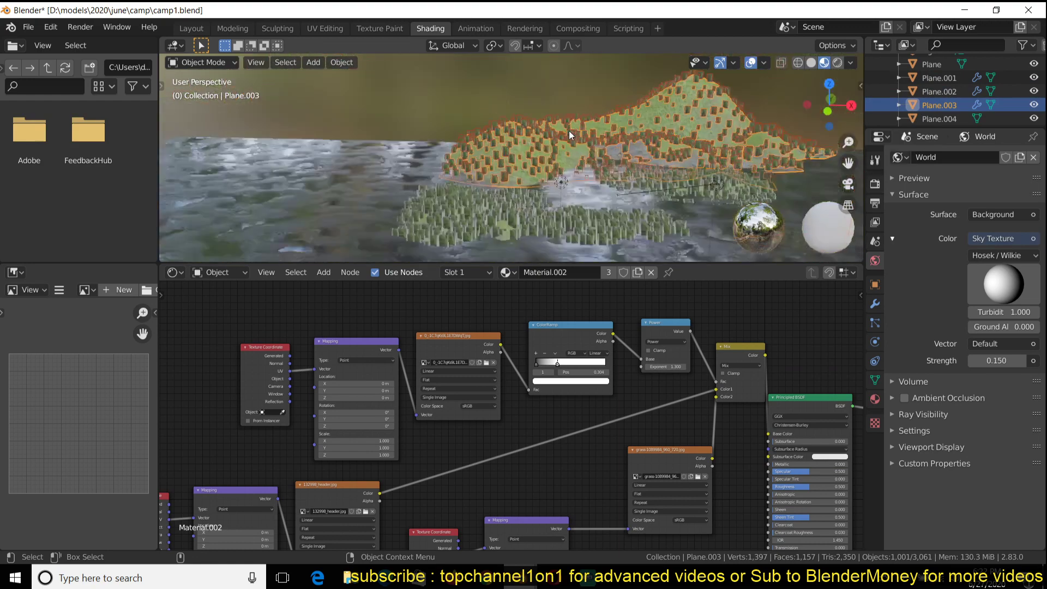
middle_drag(517, 119, 480, 99)
click(498, 89)
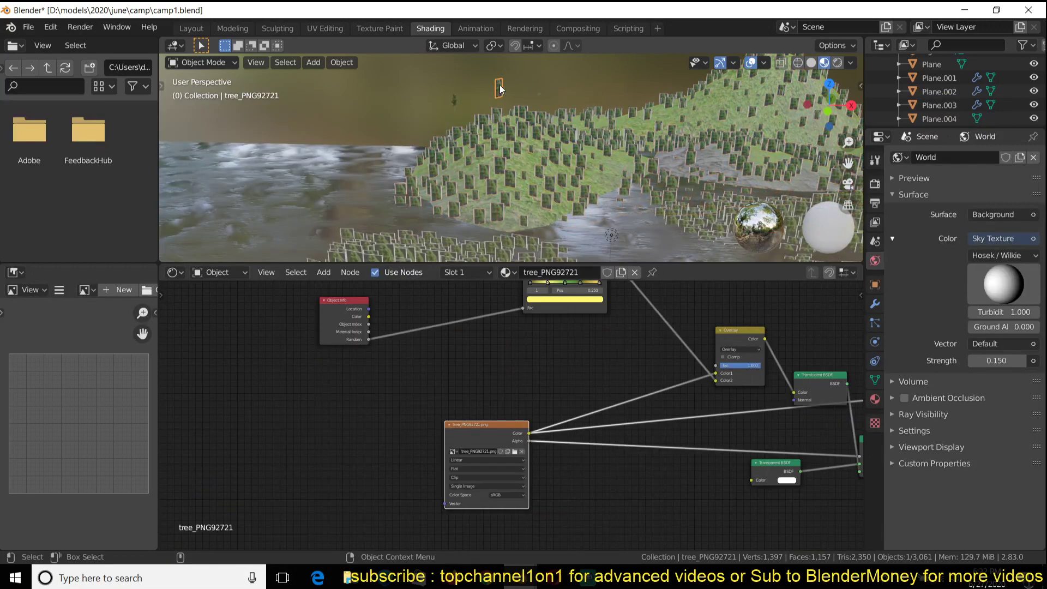
scroll(931, 76, down, 5)
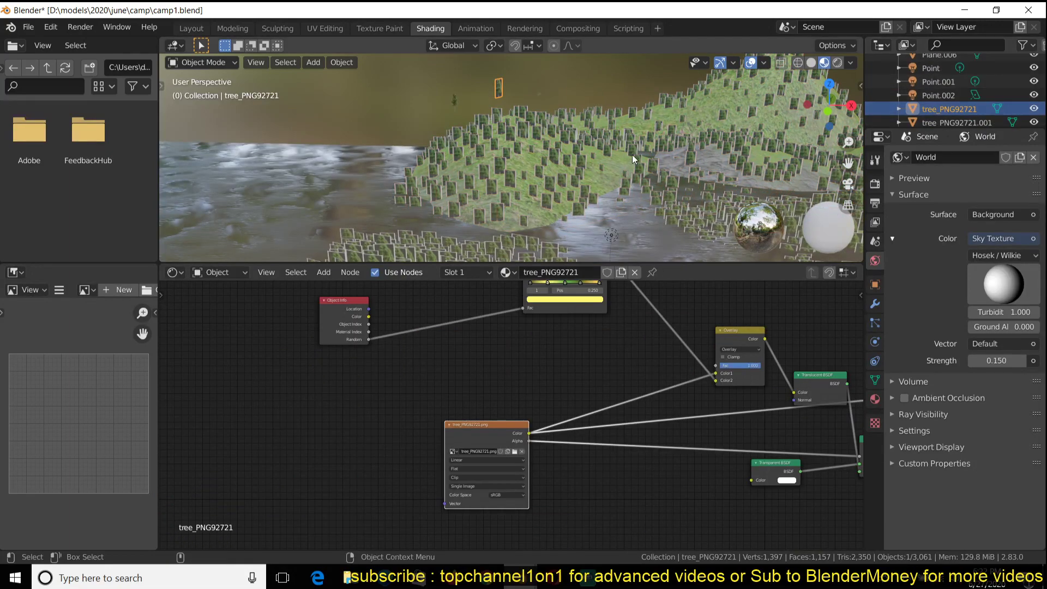
scroll(607, 174, up, 3)
click(590, 178)
scroll(590, 178, up, 8)
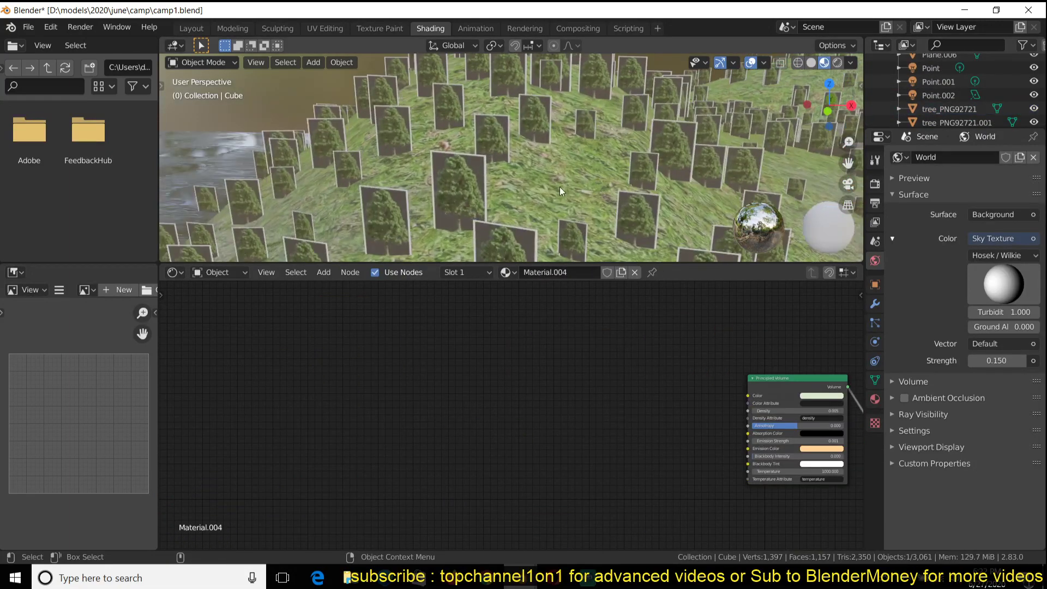
scroll(937, 71, down, 2)
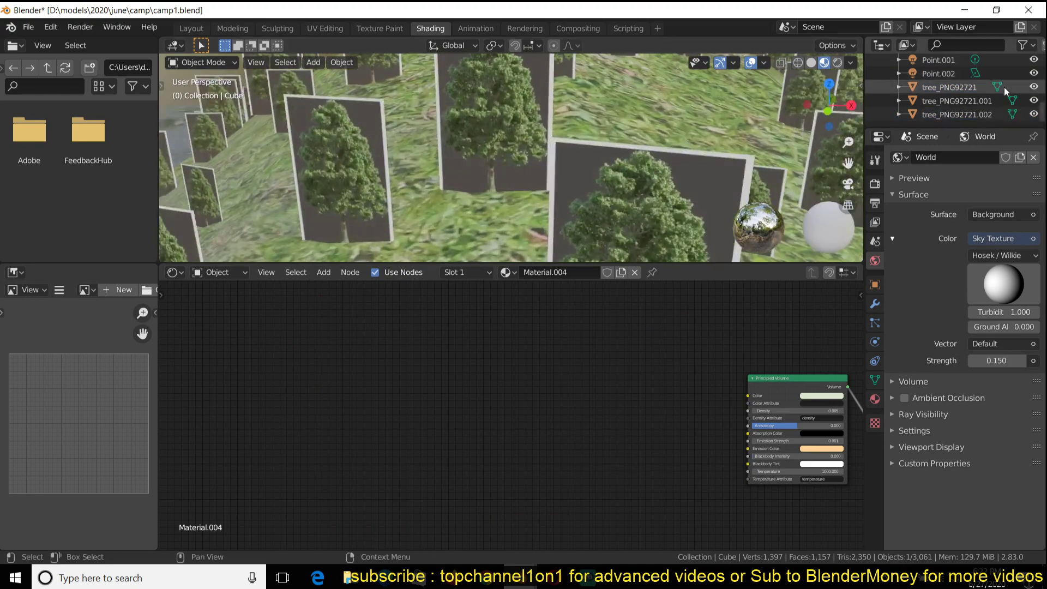
click(973, 87)
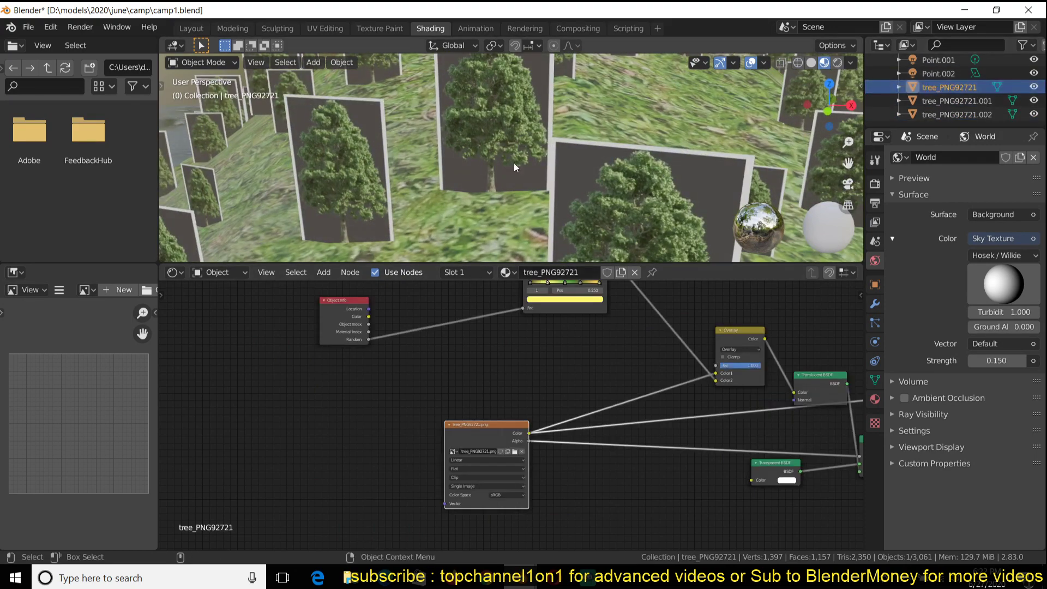
Step: Move the tree_PNG92721.png texture node farther away from the Overlay node and the shaders
scroll(505, 174, down, 4)
middle_drag(502, 440, 456, 437)
drag(456, 436, 348, 435)
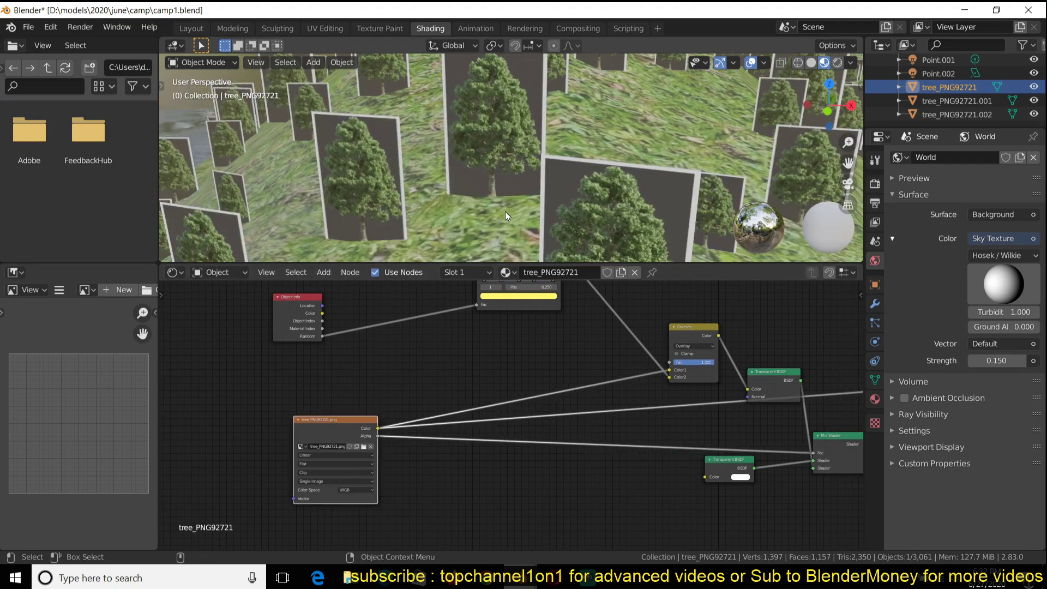
Step: Preview the Overlay node's Color output on the tree planes and shift the node slightly away from the Translucent BSDF
scroll(399, 185, down, 2)
scroll(685, 355, up, 4)
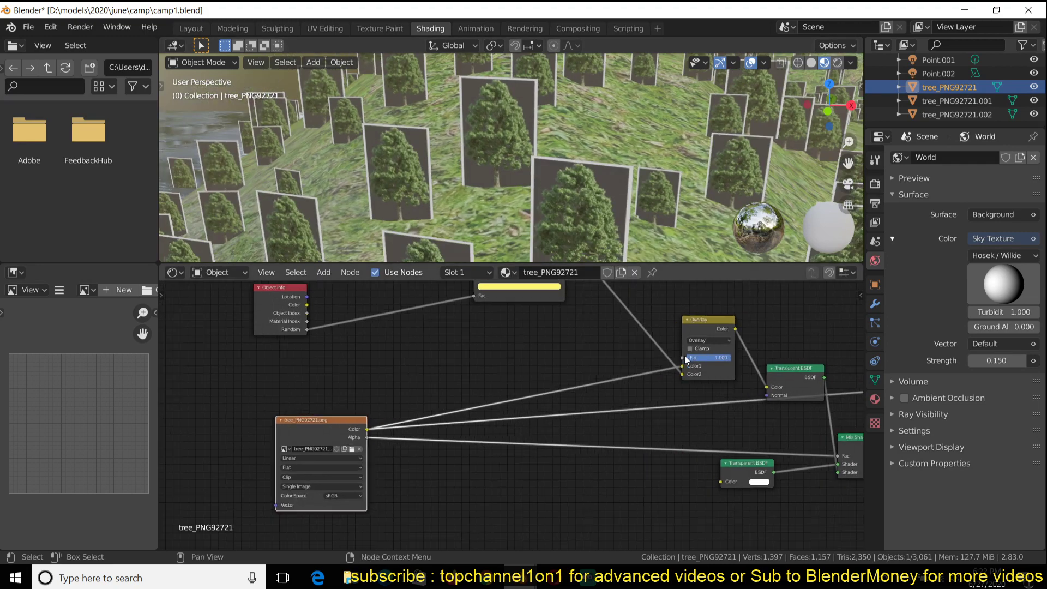
ctrl+shift+click(640, 371)
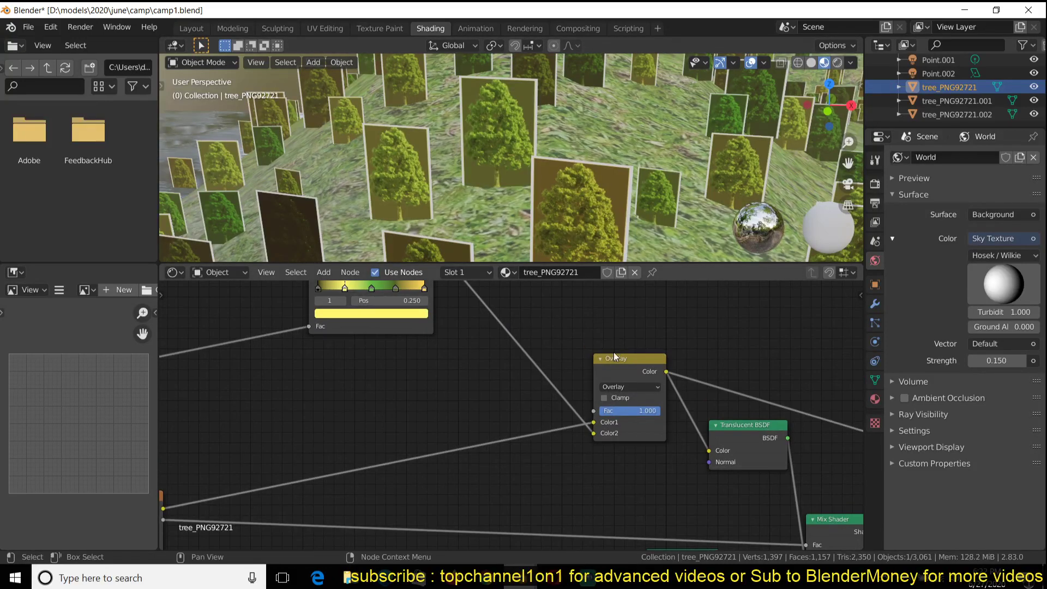
drag(614, 352, 590, 335)
scroll(563, 184, down, 3)
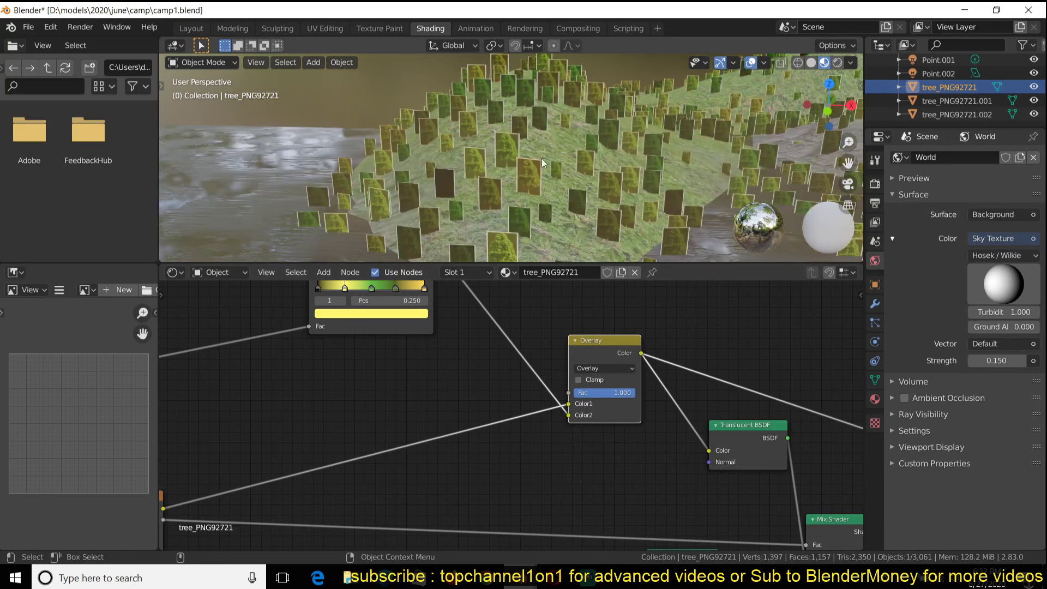
Step: Compare the plain ColorRamp colours with the Overlay result by previewing each on the tree planes
middle_drag(395, 276, 447, 363)
ctrl+shift+click(448, 362)
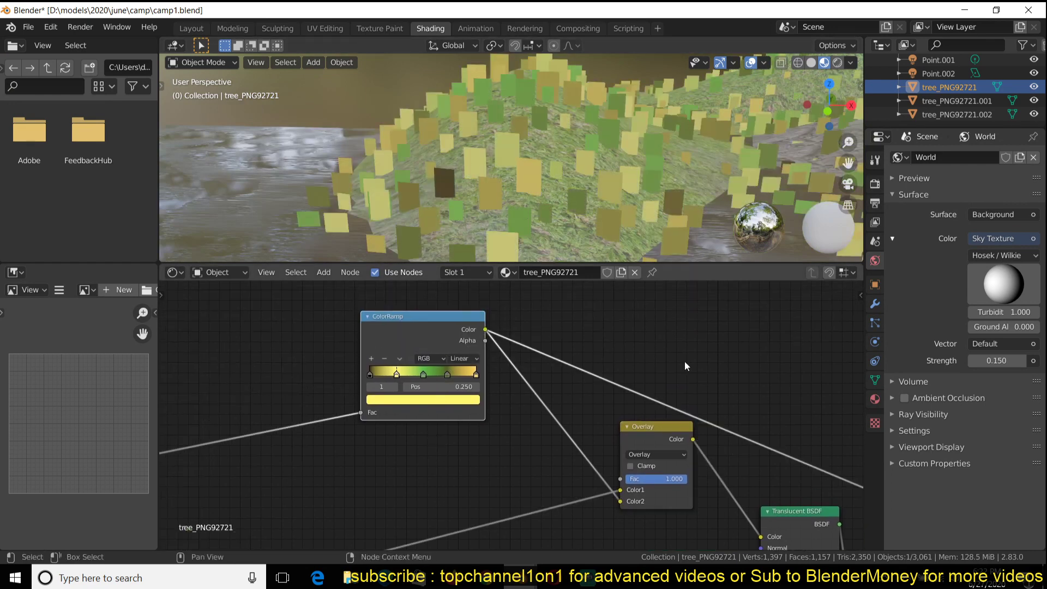
ctrl+shift+click(659, 434)
scroll(490, 469, down, 3)
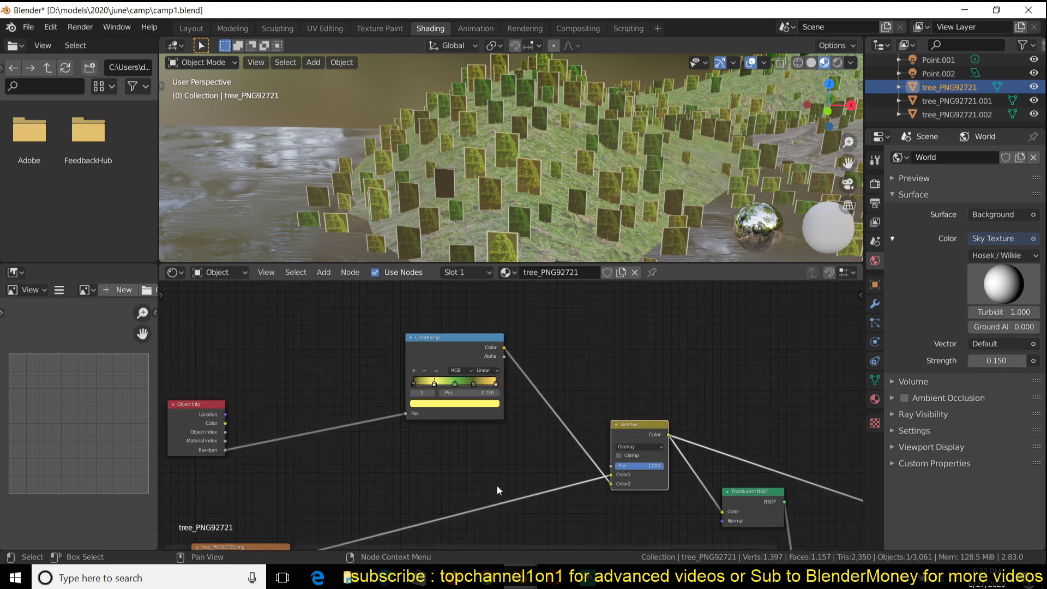
Step: Move the Overlay node closer to the ColorRamp and examine the tinted trees alongside the ramp's colour stops
drag(621, 451, 564, 404)
scroll(562, 179, up, 2)
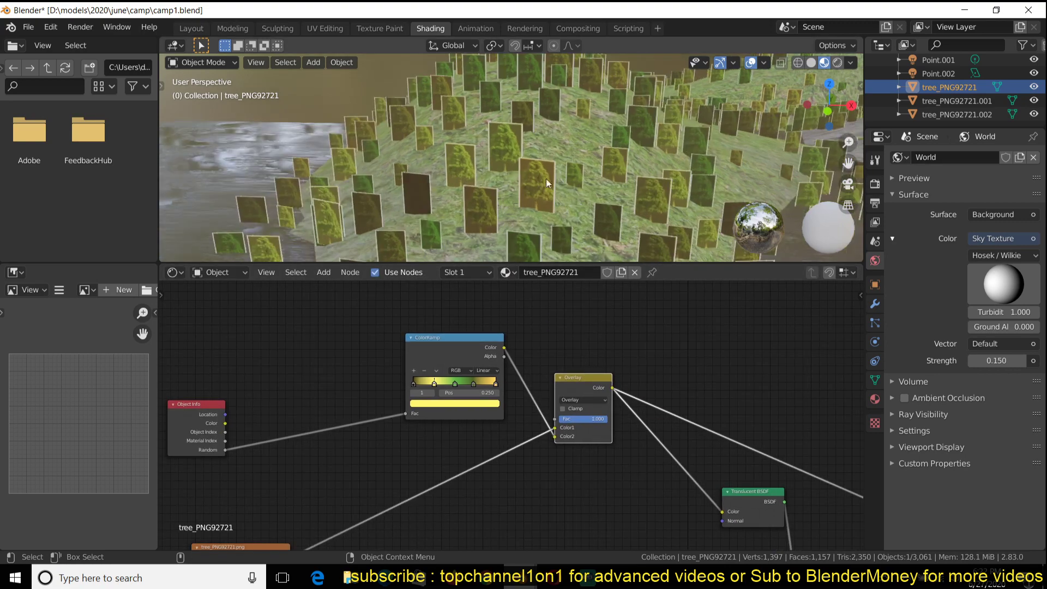
middle_drag(506, 177, 584, 174)
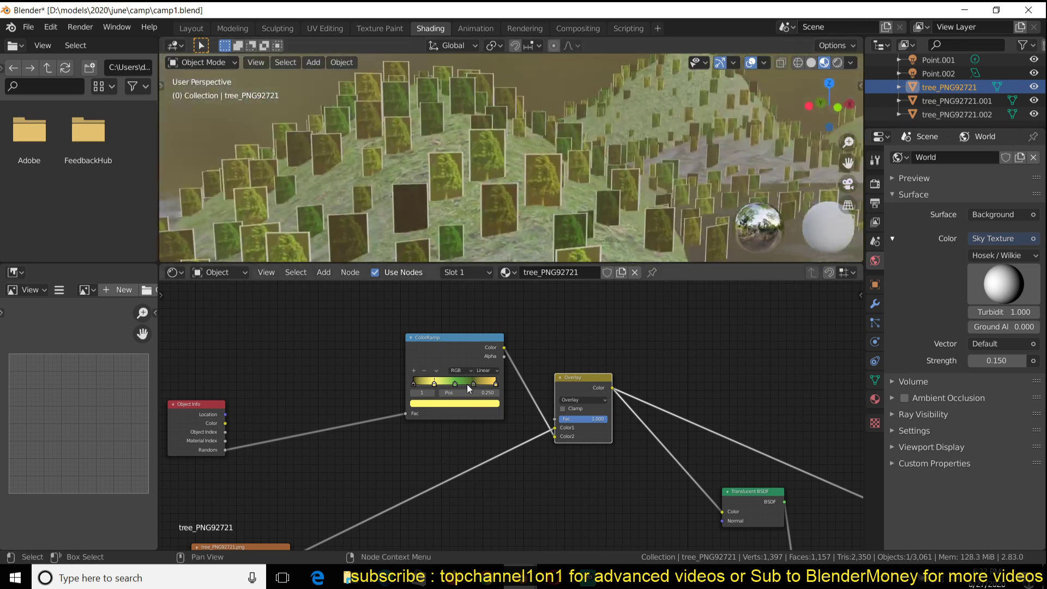
scroll(491, 399, up, 1)
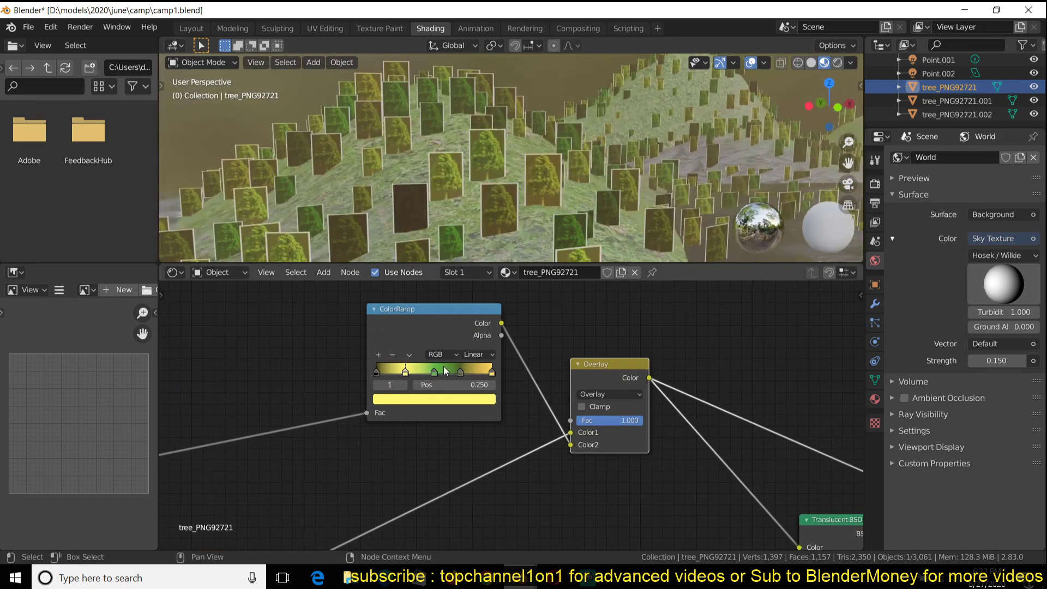
scroll(439, 193, down, 2)
middle_drag(598, 435, 630, 394)
scroll(537, 401, up, 1)
Step: Preview the Translucent BSDF shader output on the tree planes
scroll(631, 395, down, 5)
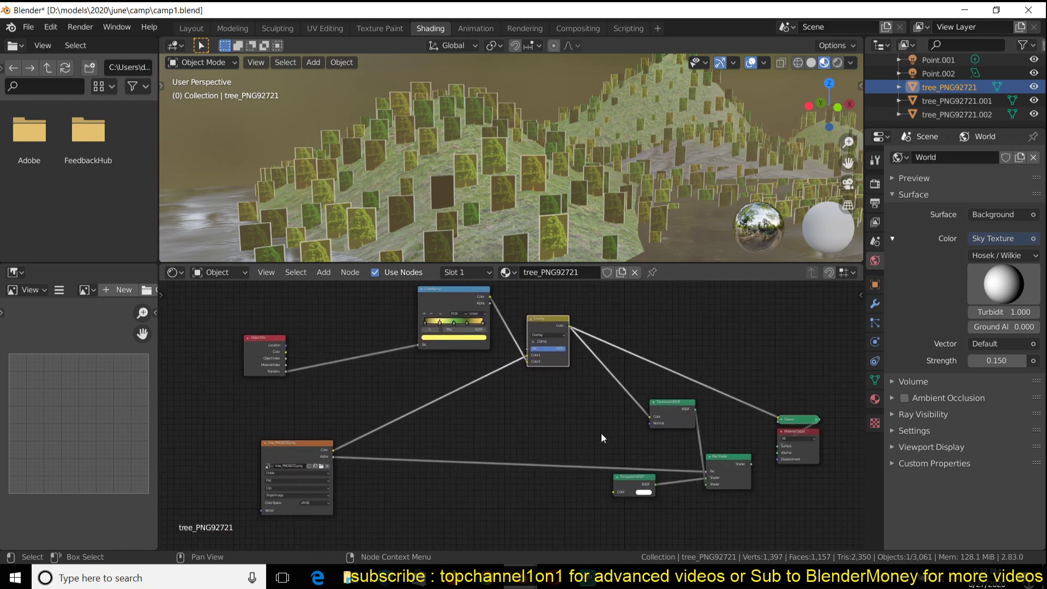
scroll(616, 433, up, 2)
middle_drag(634, 433, 474, 338)
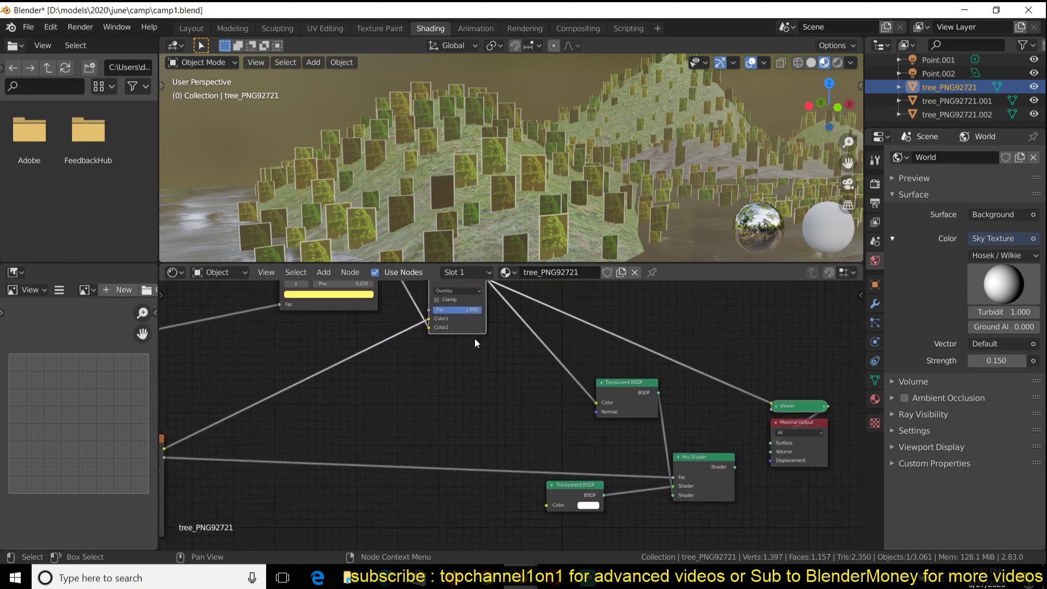
ctrl+shift+click(636, 391)
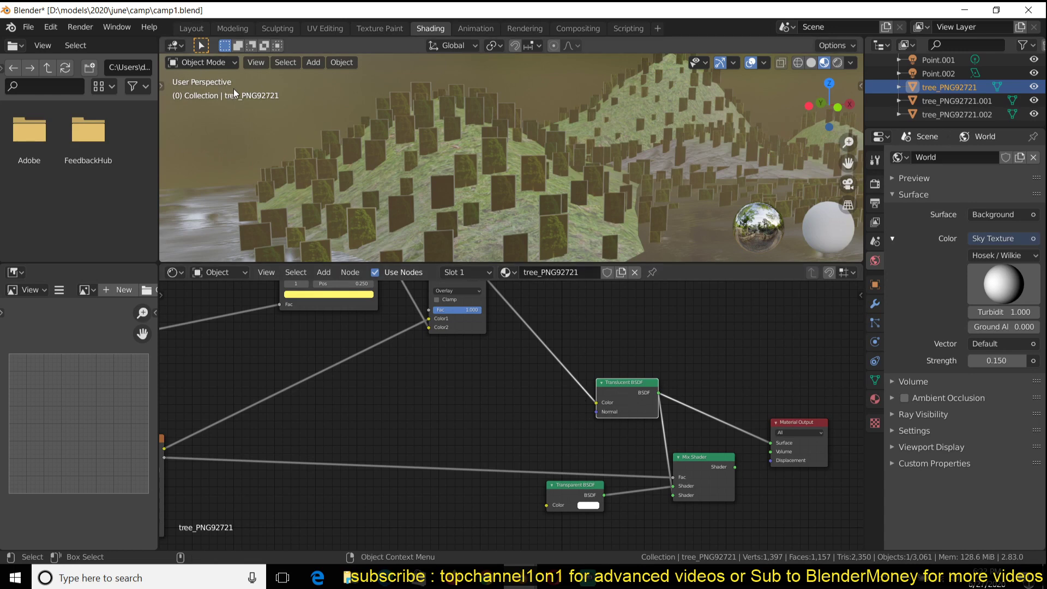
Step: Switch to the Layout workspace and add a point light at the tree plane
click(197, 30)
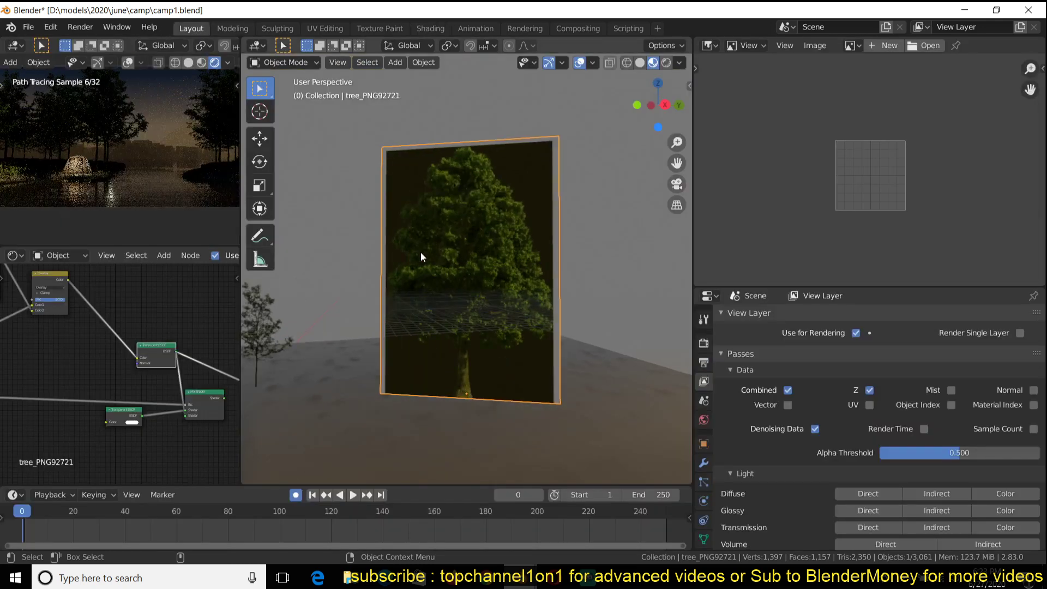
scroll(463, 187, down, 2)
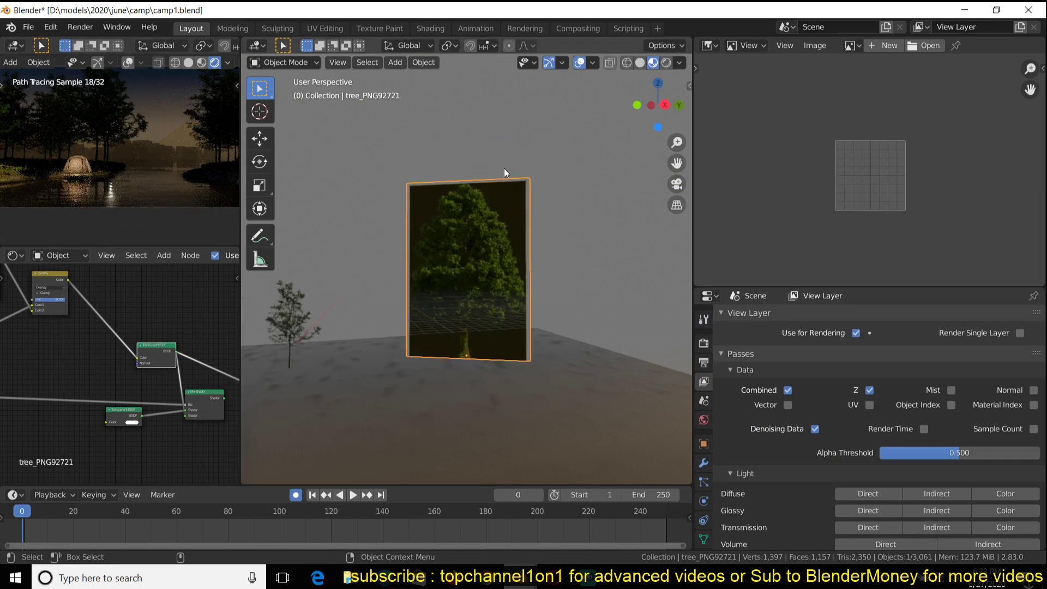
middle_drag(503, 195, 475, 273)
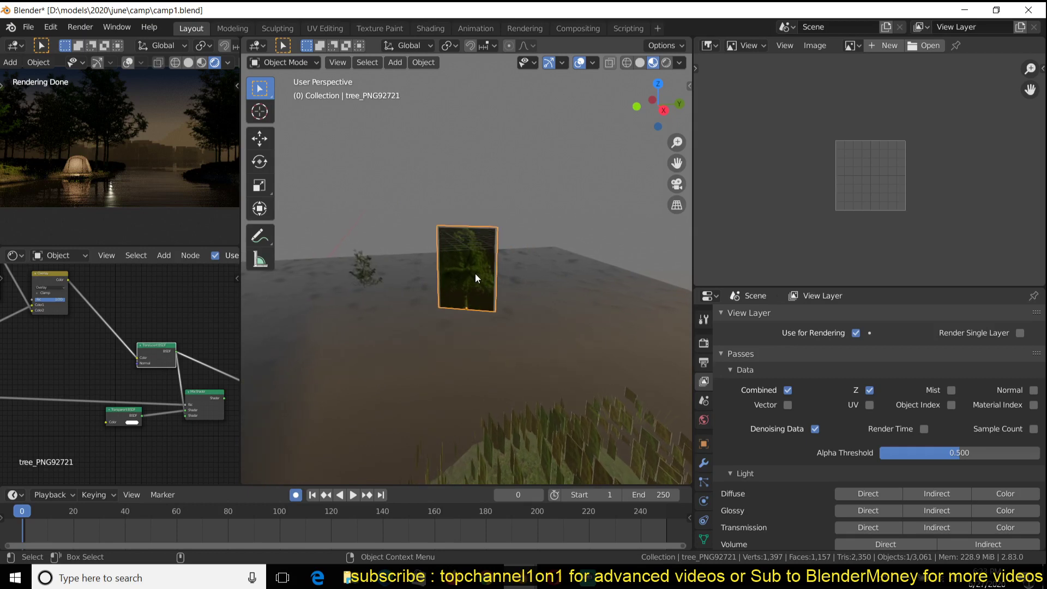
scroll(499, 246, up, 3)
key(shift+a)
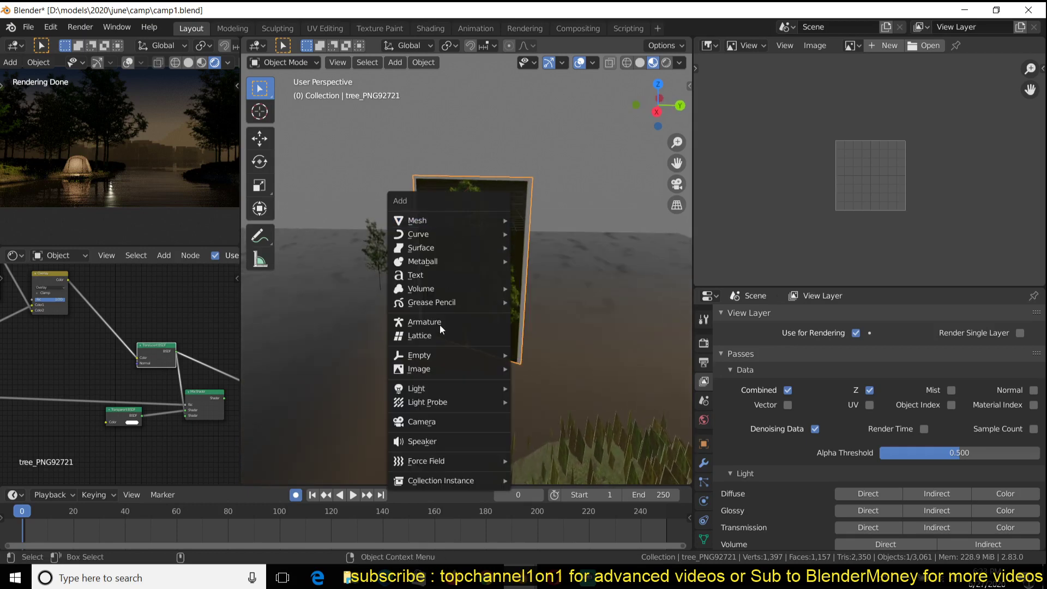
mouse_move(451, 353)
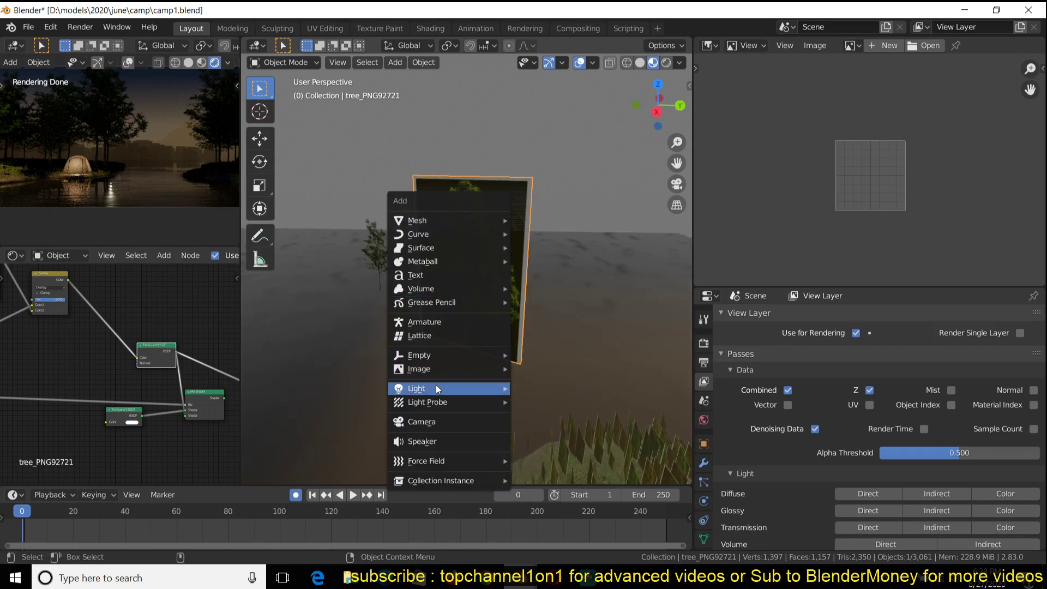
mouse_move(436, 387)
click(517, 389)
scroll(486, 248, up, 2)
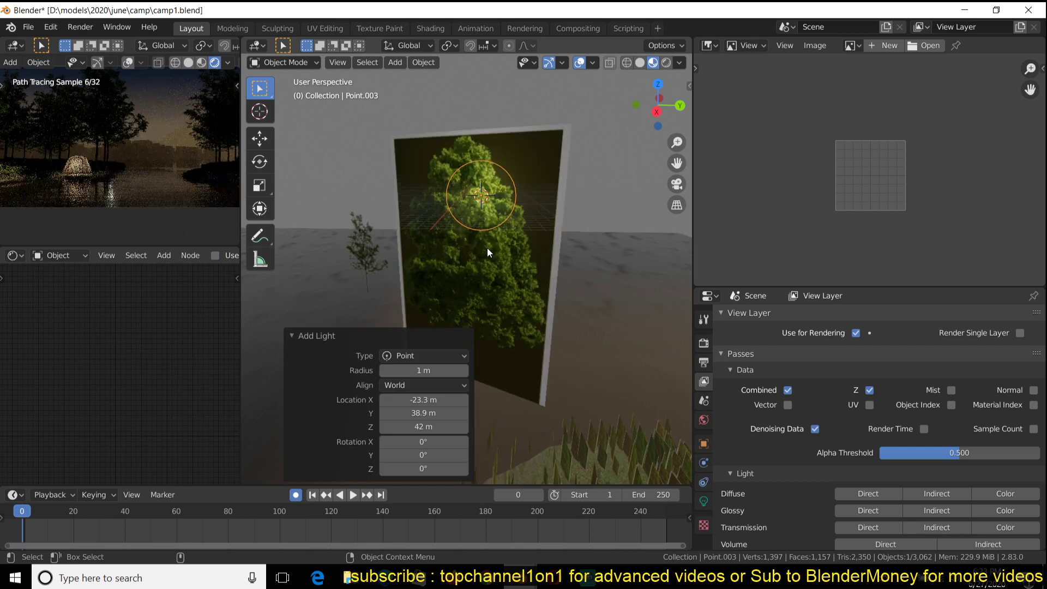
Step: Move the point light away from the centre of the tree's crown, inspect the lit tree and deselect everything
middle_drag(486, 247, 458, 257)
key(g)
click(533, 241)
middle_drag(533, 241, 613, 207)
key(alt+a)
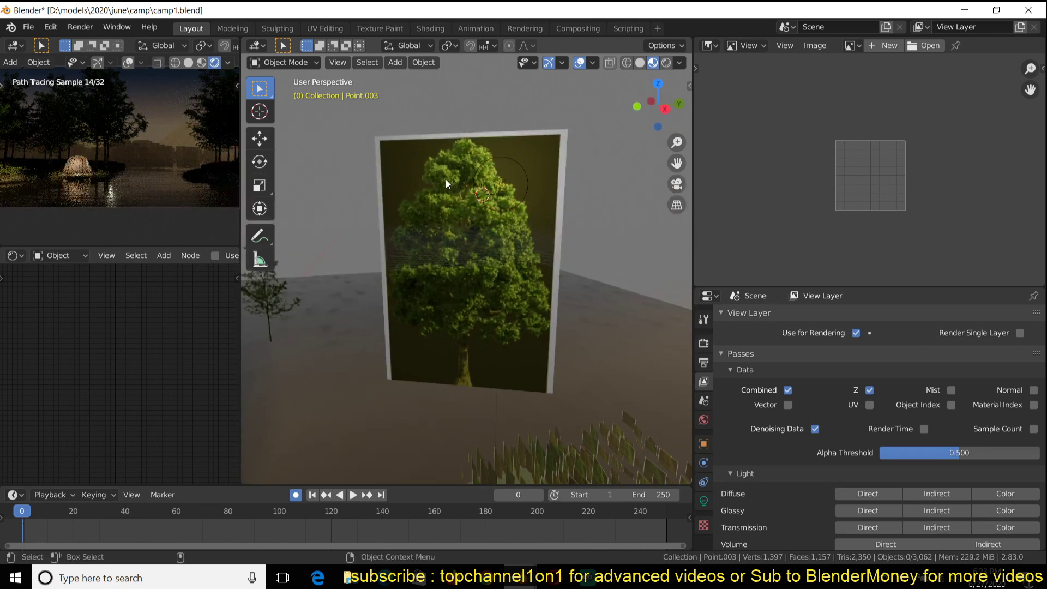
Step: Reselect the point light and move it about 0.24 m along Y toward the tree plane's side edge
middle_drag(446, 179, 431, 180)
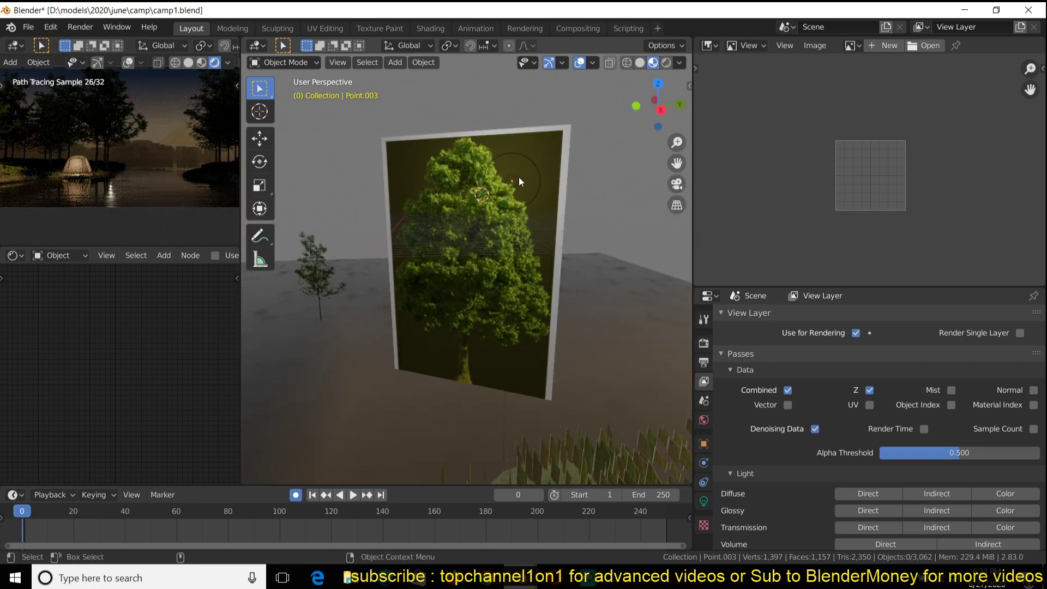
click(513, 182)
click(515, 181)
key(g)
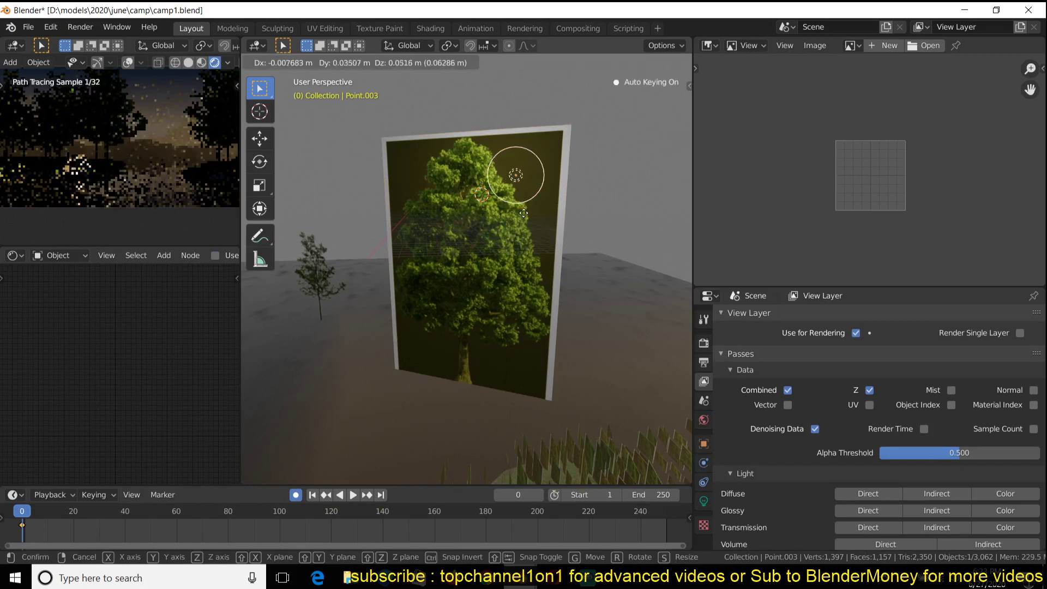
click(544, 229)
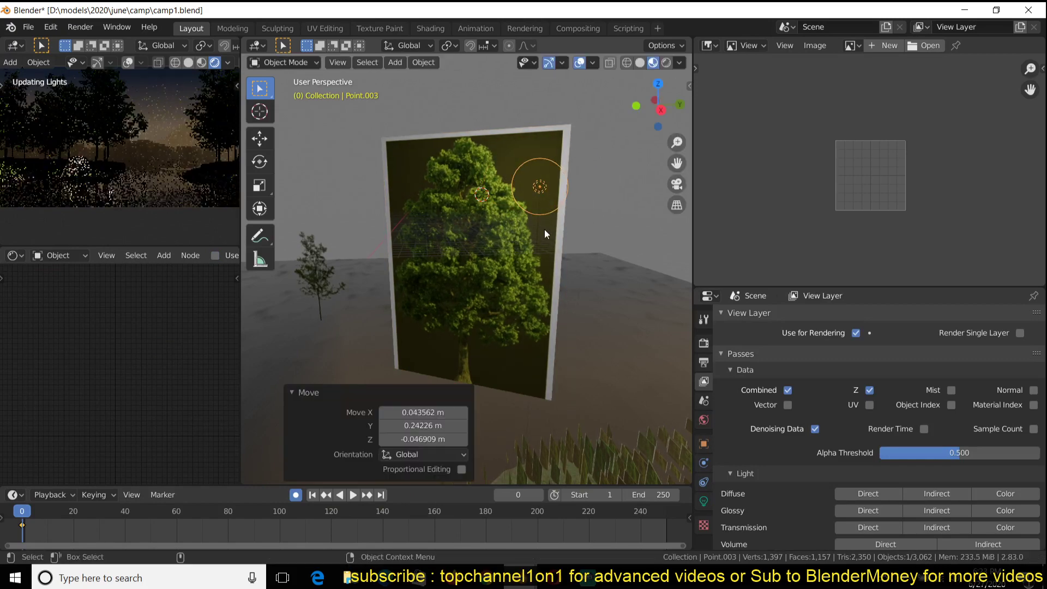
Step: Select the tree plane and preview the Alpha output of its tree_PNG92721.png texture node
click(490, 248)
middle_drag(143, 376, 161, 348)
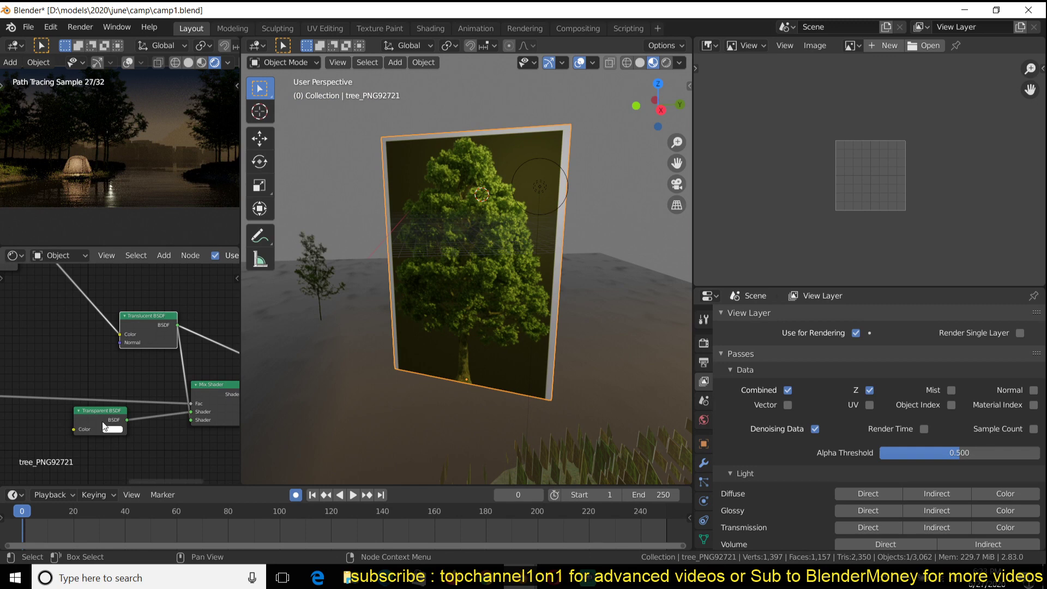
scroll(105, 422, down, 3)
middle_drag(100, 428, 116, 389)
scroll(115, 388, up, 3)
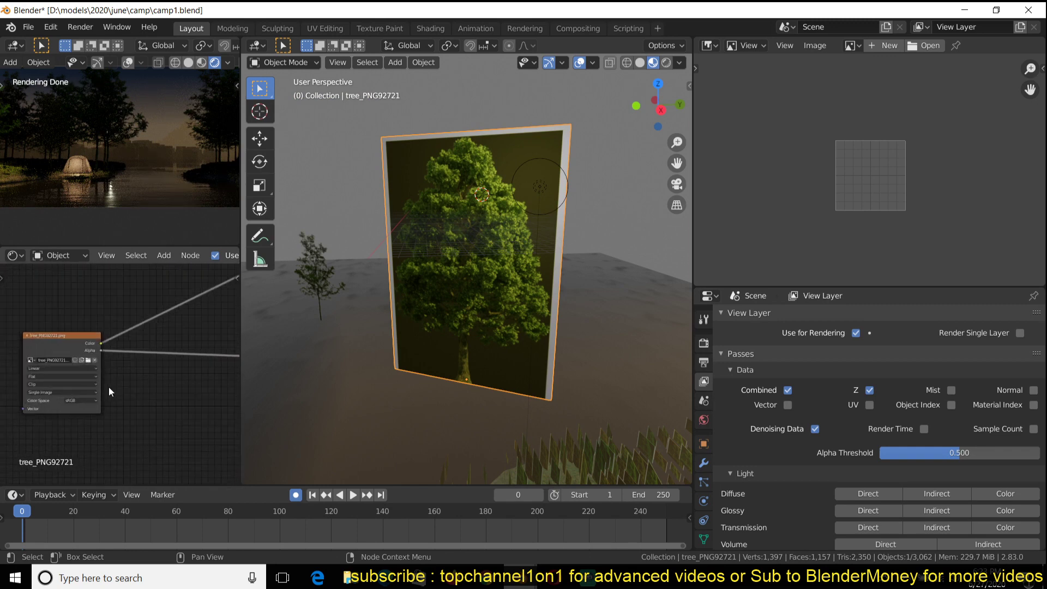
ctrl+shift+click(69, 346)
ctrl+shift+click(70, 346)
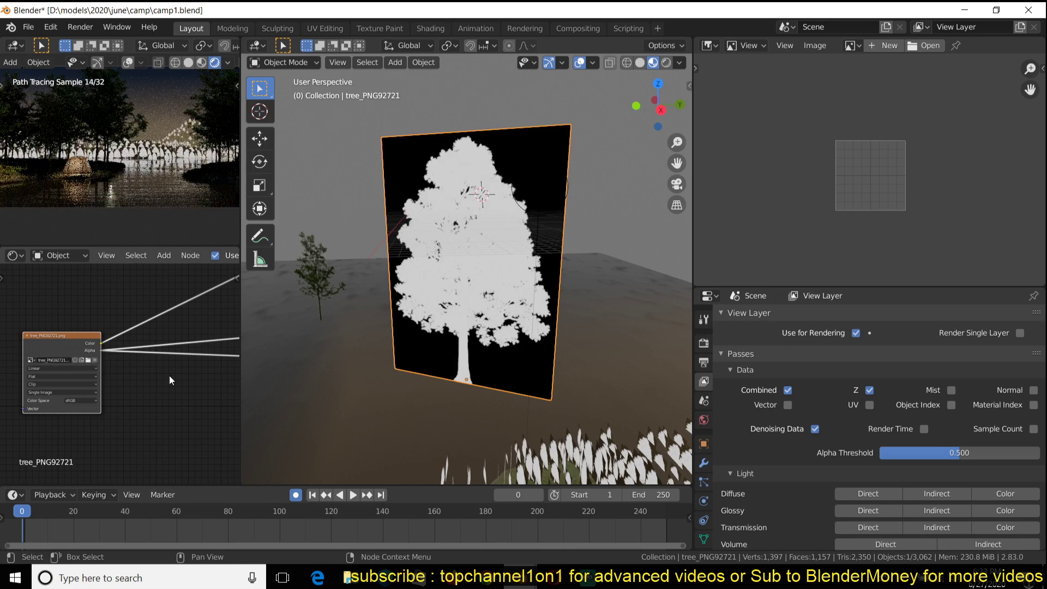
Step: Connect the tree material's Mix Shader to the output in place of the alpha preview
scroll(170, 375, down, 4)
middle_drag(192, 377, 36, 379)
middle_drag(171, 359, 67, 362)
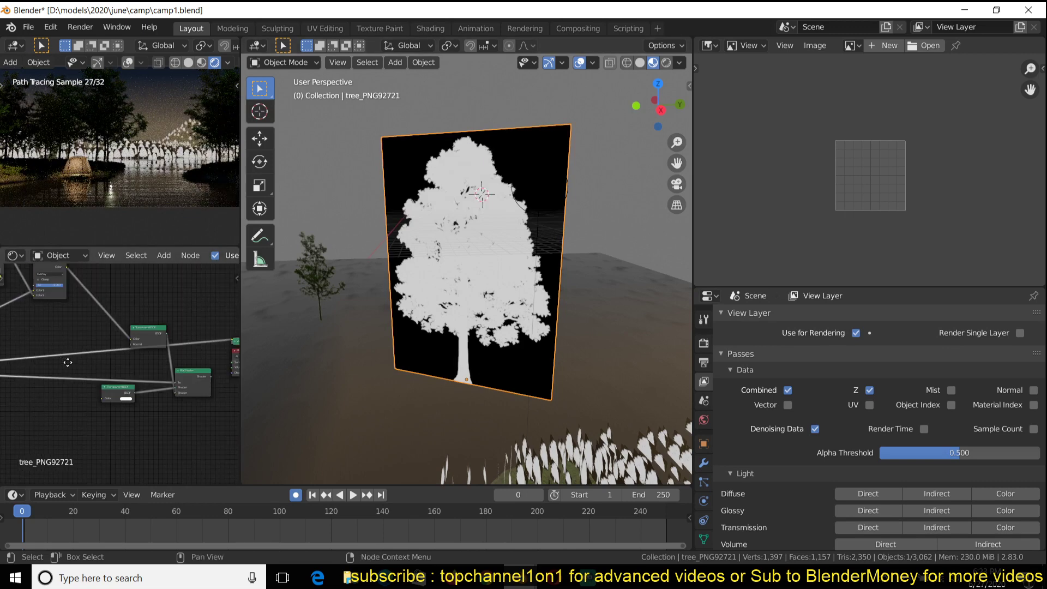
scroll(168, 347, up, 4)
ctrl+shift+click(203, 378)
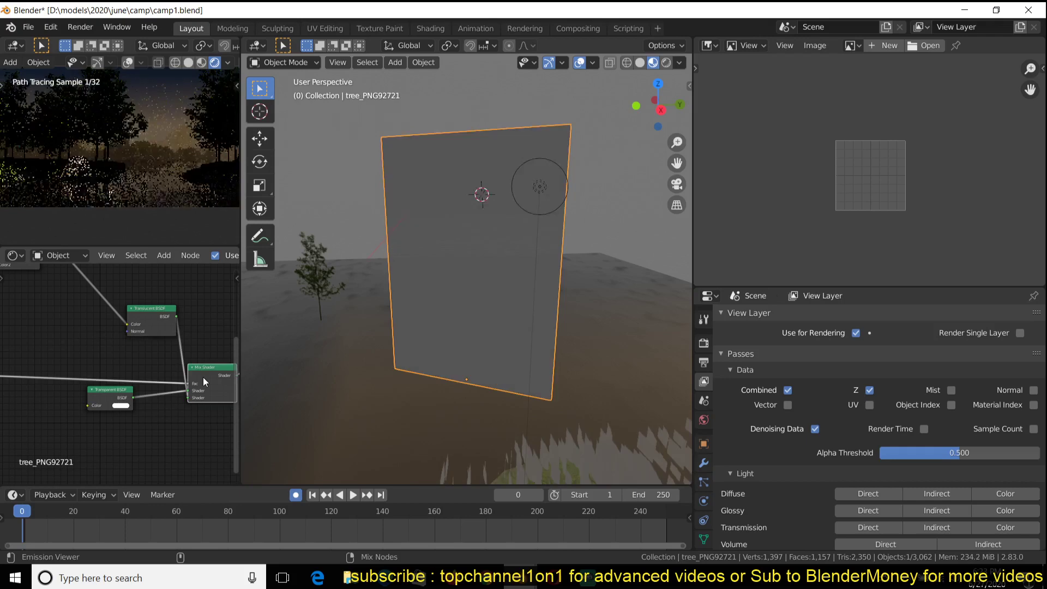
Step: Try moving the point light across the tree's crown, cancel the move and delete the light
click(539, 186)
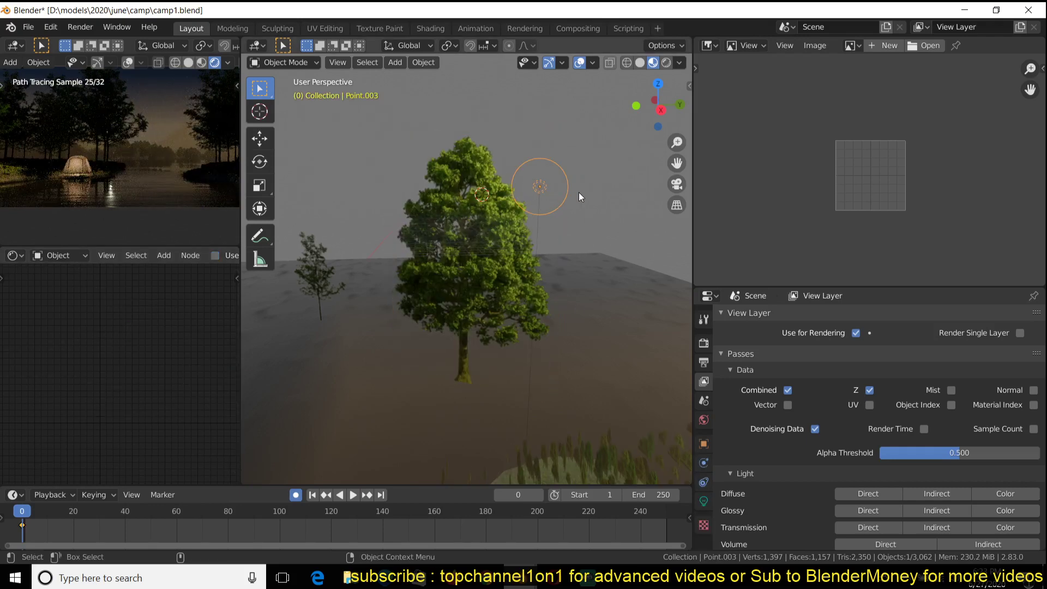
middle_drag(578, 193, 599, 182)
key(g)
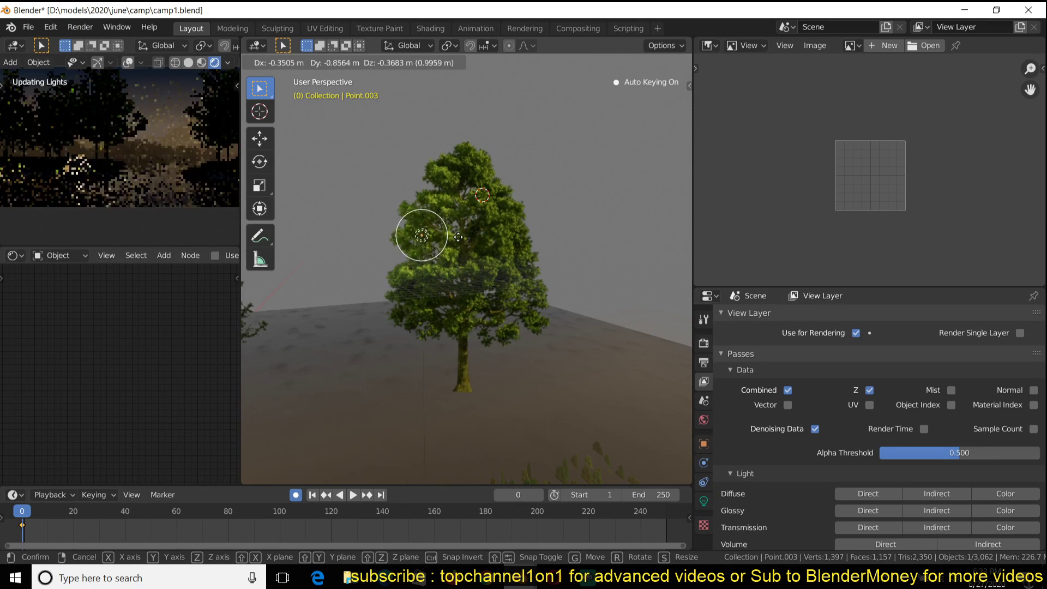
right_click(457, 241)
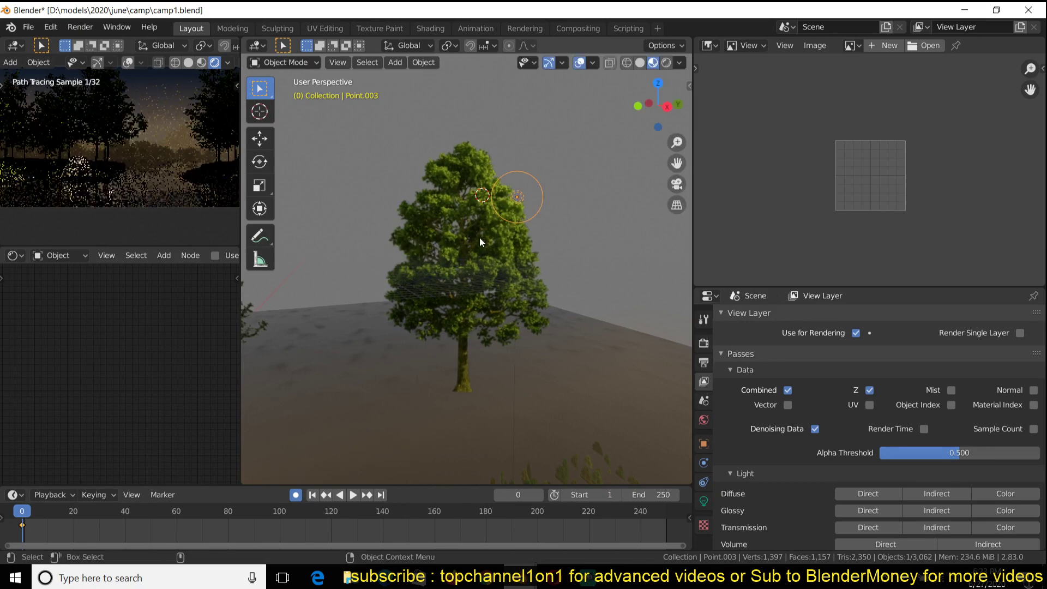
key(Delete)
Step: Select the tree plane and examine how its Translucent, Transparent and Mix Shader nodes feed the Material Output
click(514, 229)
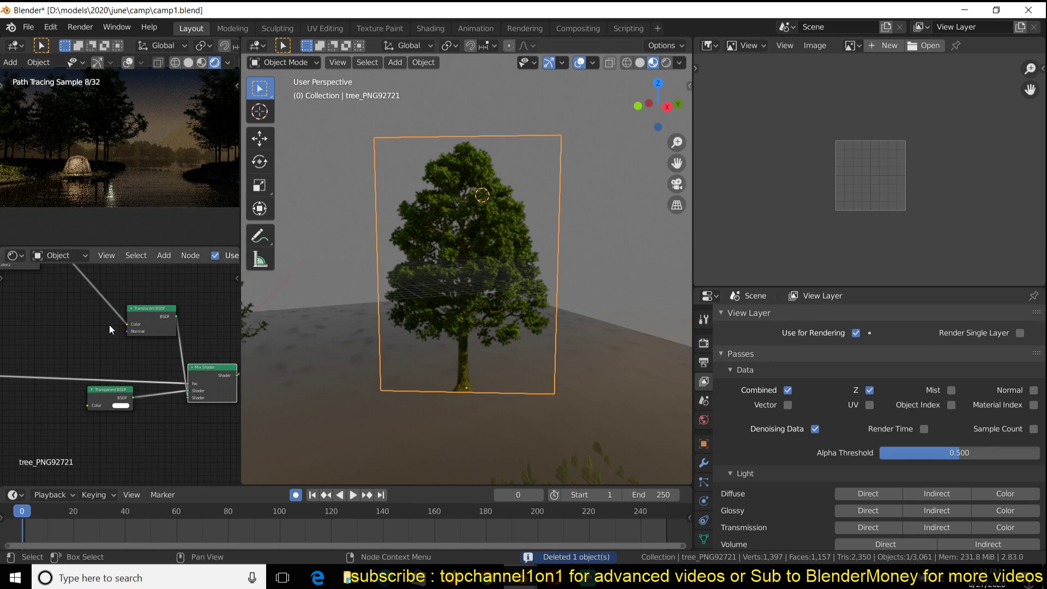
scroll(112, 338, down, 1)
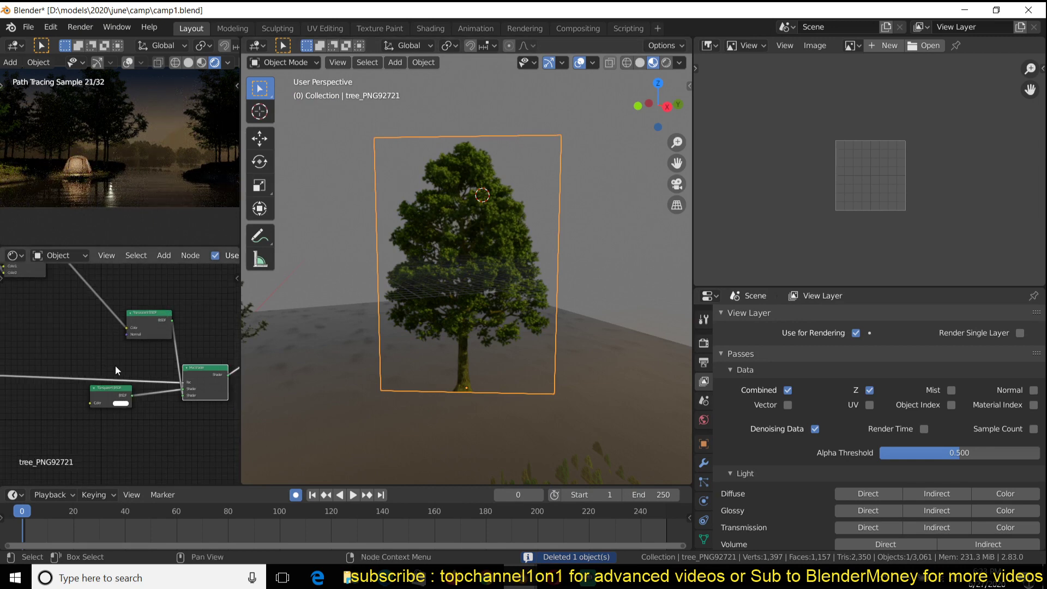
scroll(197, 348, down, 2)
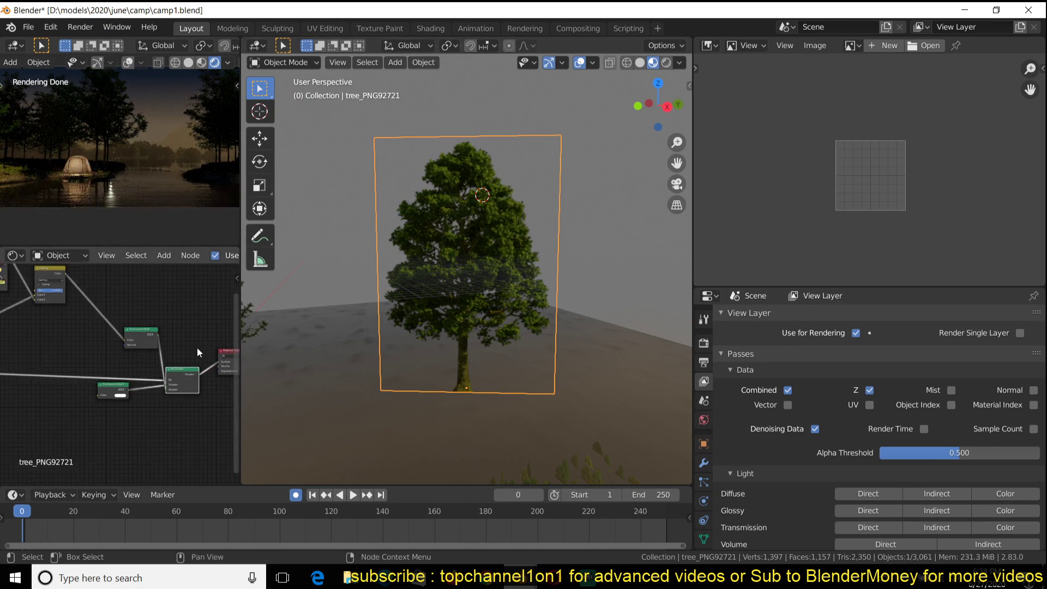
middle_drag(197, 348, 93, 365)
Step: Select the tree-covered terrain Plane.001 and show its modifiers
scroll(525, 137, down, 8)
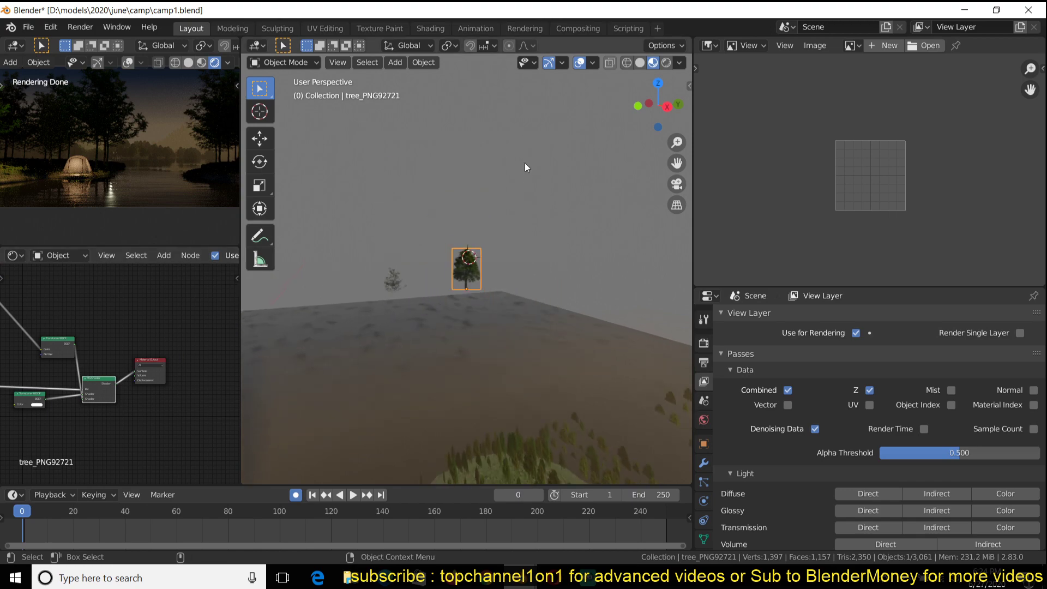
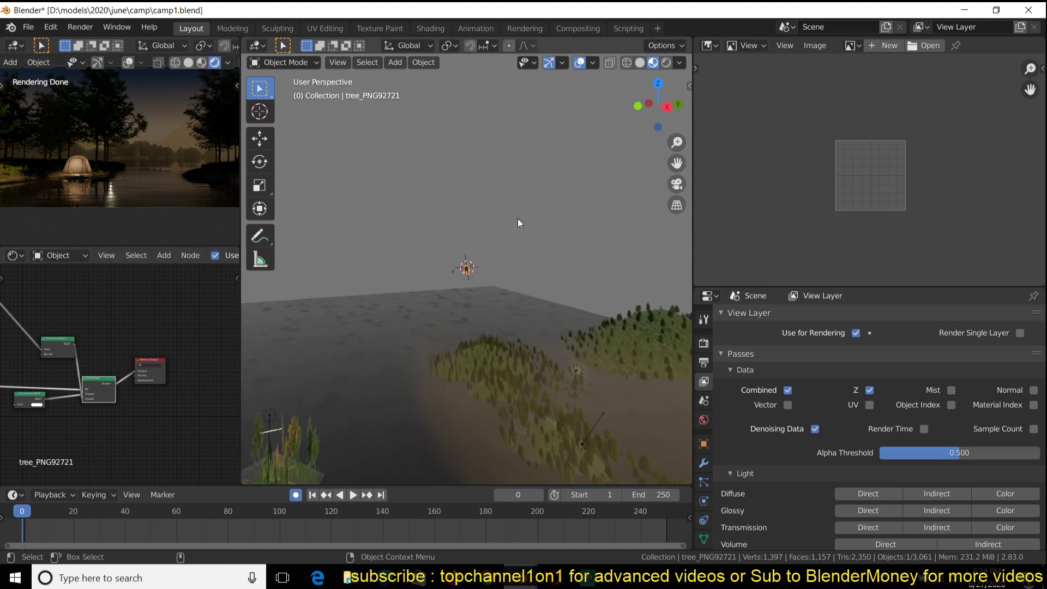
middle_drag(454, 228, 411, 251)
click(408, 238)
click(408, 238)
middle_drag(366, 213, 580, 304)
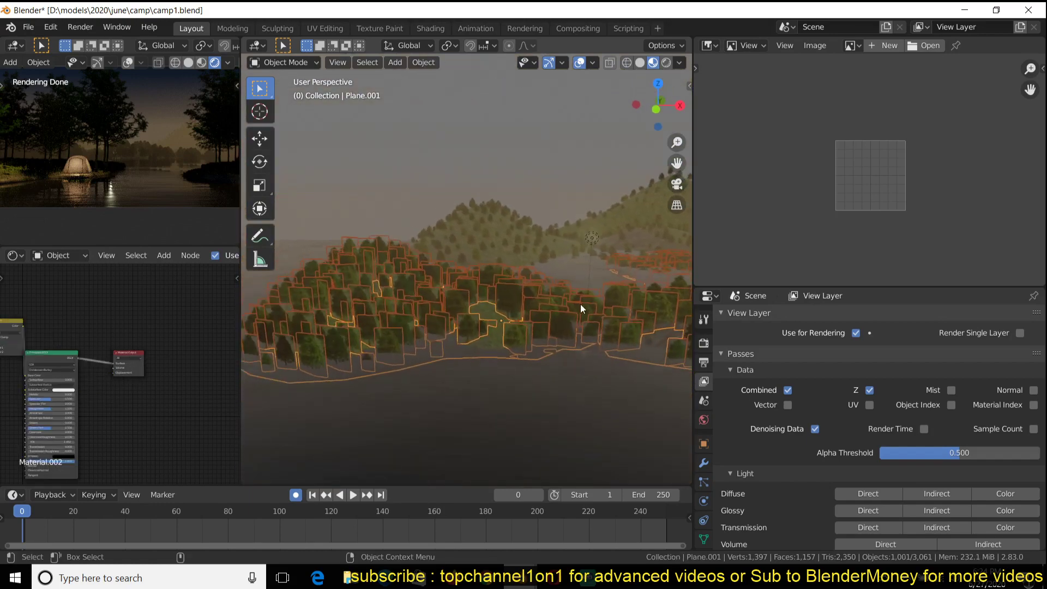
click(703, 463)
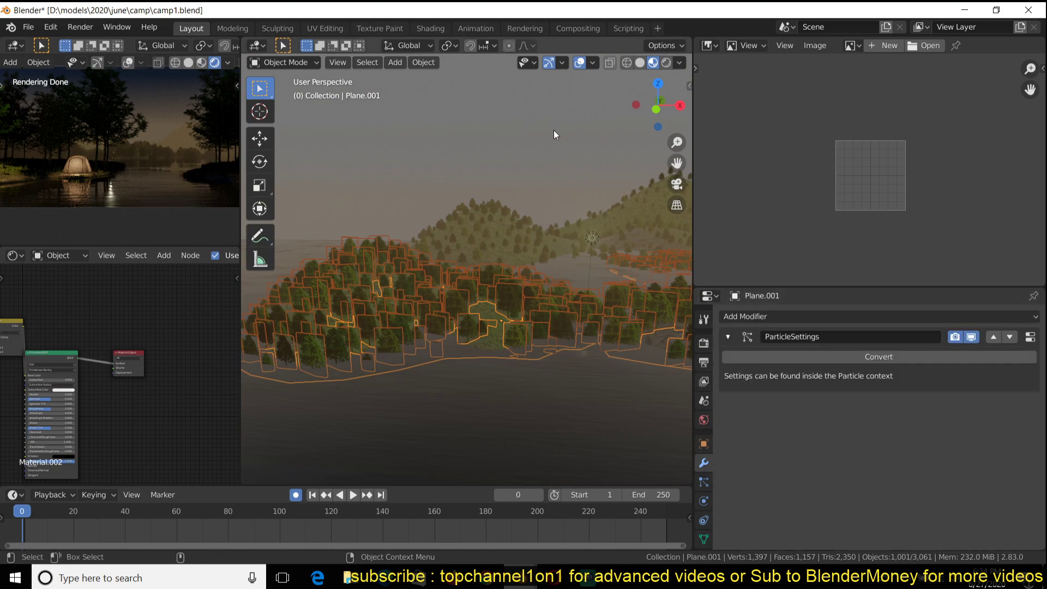
Step: Isolate Plane.001 in local view with solid shading and hide its particle system in the viewport
key(KP_Divide)
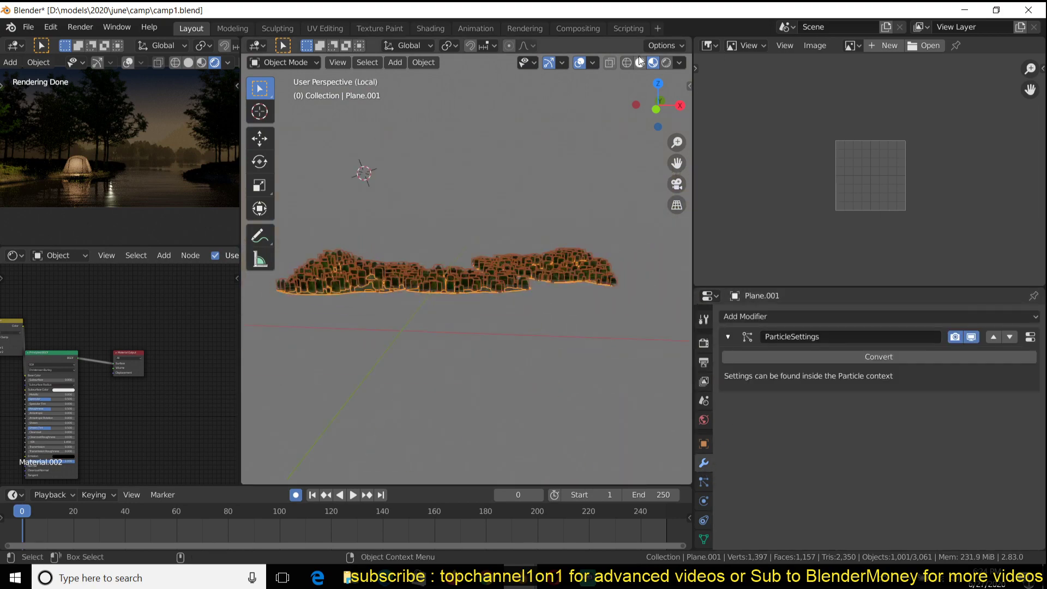
click(640, 62)
mouse_move(548, 257)
middle_down()
mouse_move(545, 310)
mouse_move(679, 289)
middle_up()
click(973, 337)
scroll(473, 326, down, 5)
Step: Inspect the terrain mesh in Edit Mode, select the vertex at the hill's peak and return to Object Mode
key(Tab)
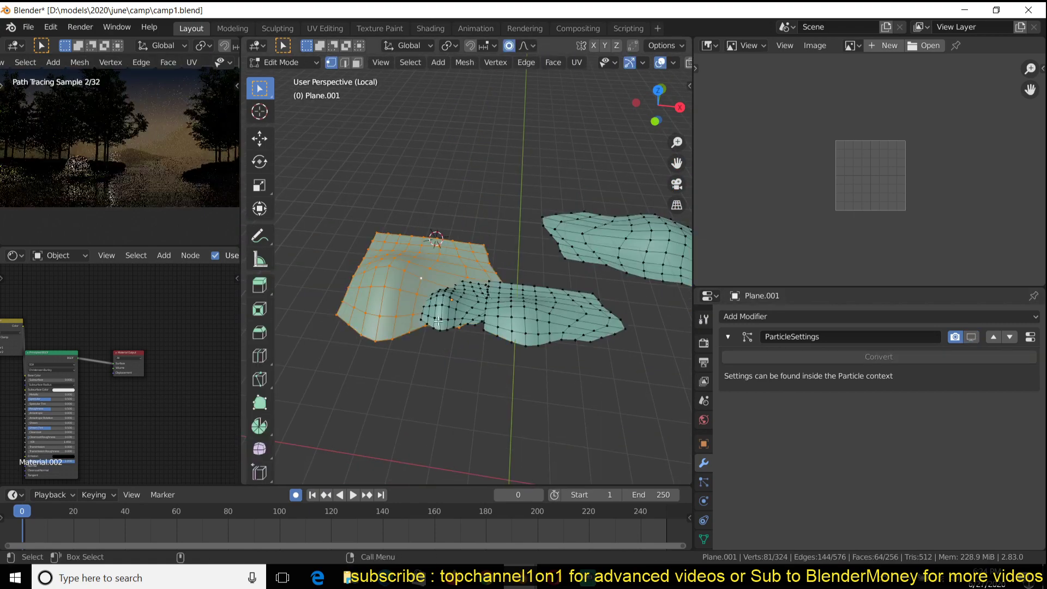
middle_drag(394, 209, 391, 253)
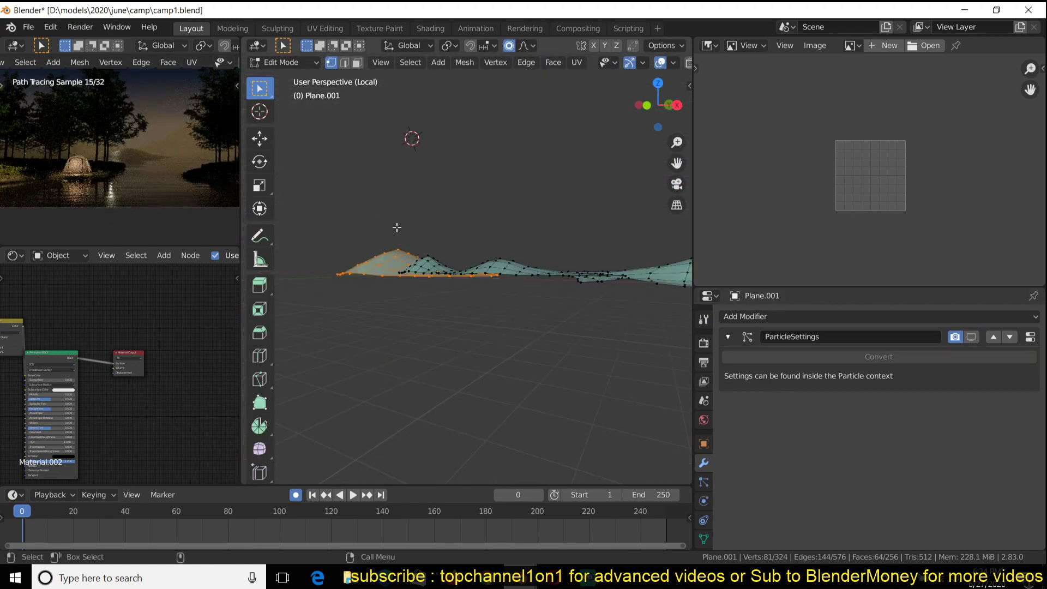
click(395, 248)
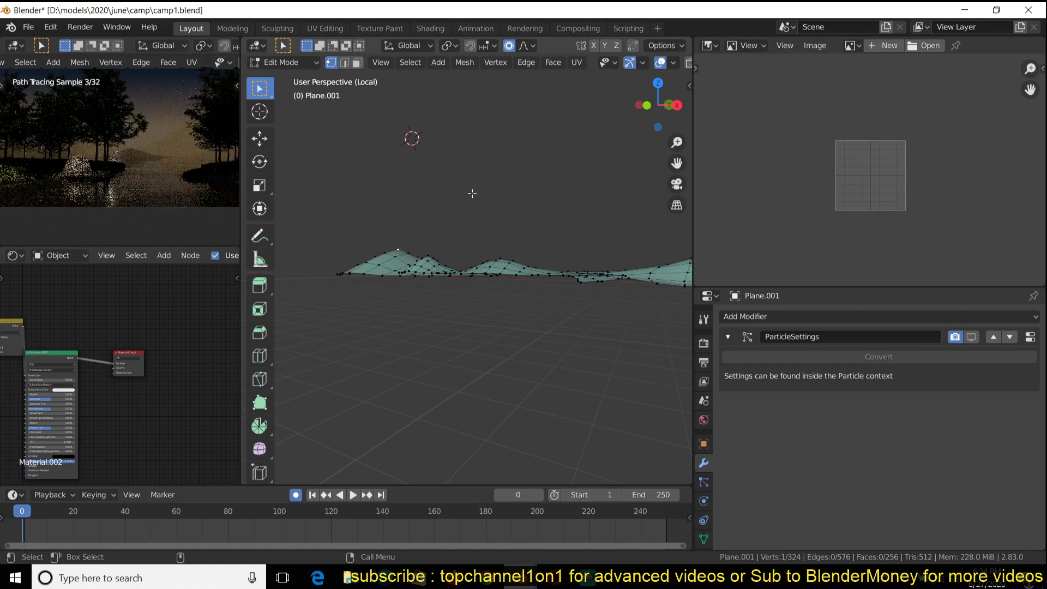
click(556, 584)
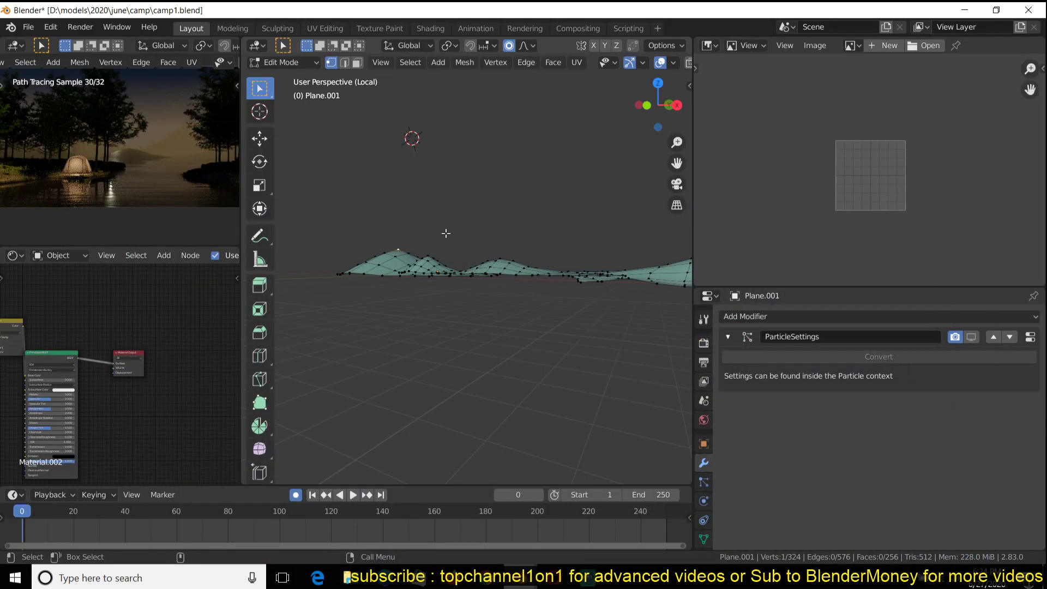
key(Tab)
Step: Turn the viewport display of Plane.001's particle system back on
middle_drag(447, 316, 523, 301)
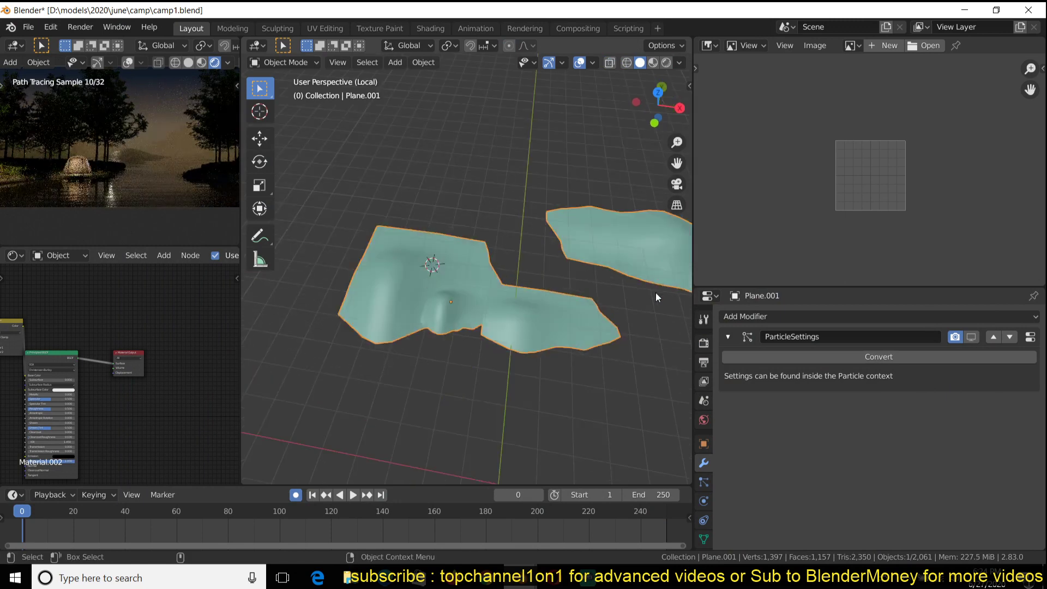
middle_drag(655, 292, 629, 289)
click(971, 336)
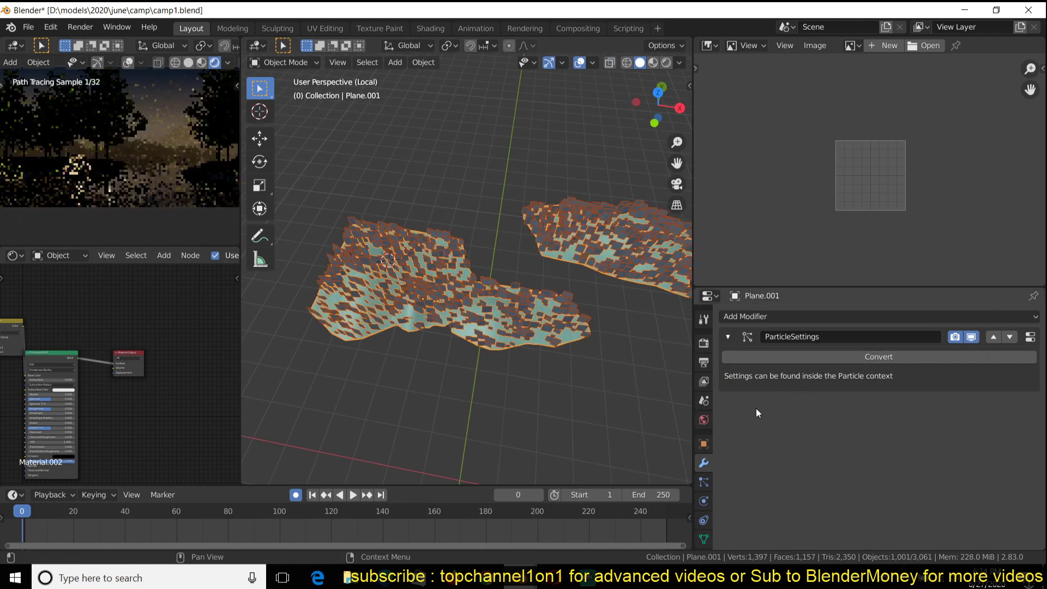
Step: Examine Plane.001's hair particle emission, rotation and render settings and the tree planes spread over the terrain
click(704, 482)
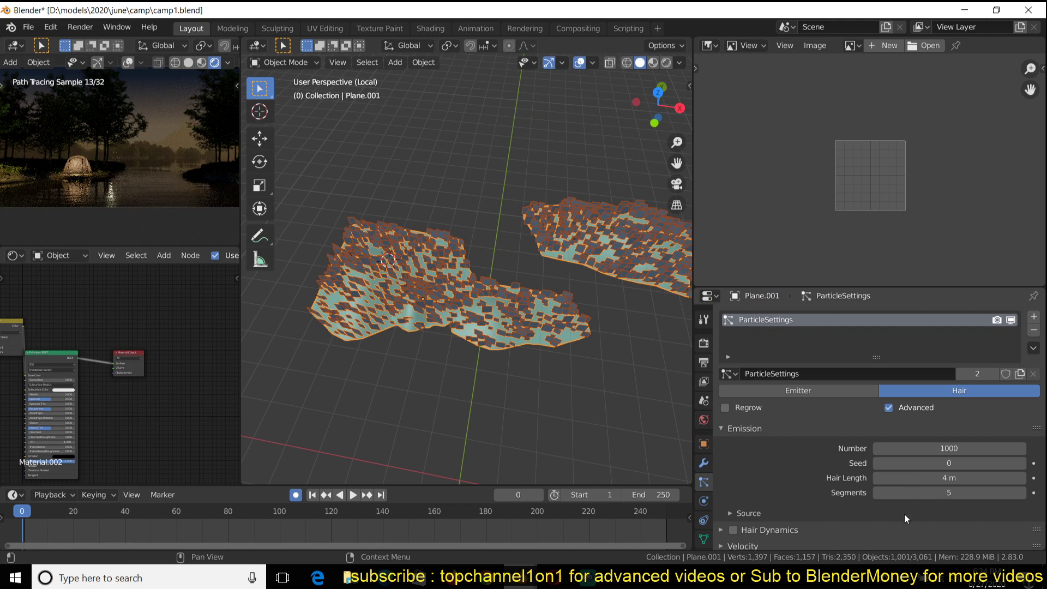
scroll(905, 446, down, 2)
scroll(801, 482, down, 4)
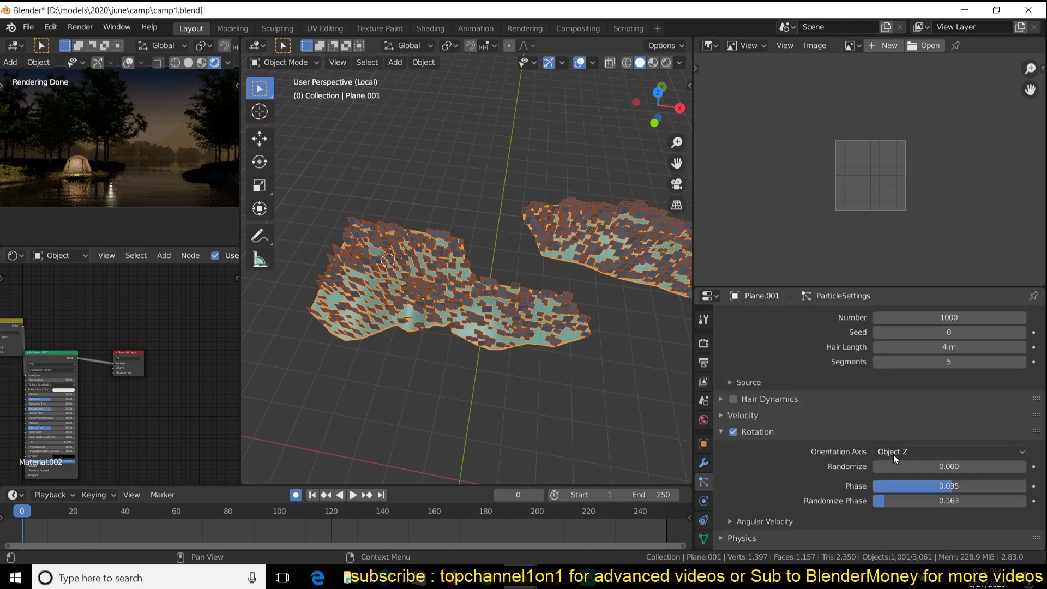
scroll(860, 486, down, 5)
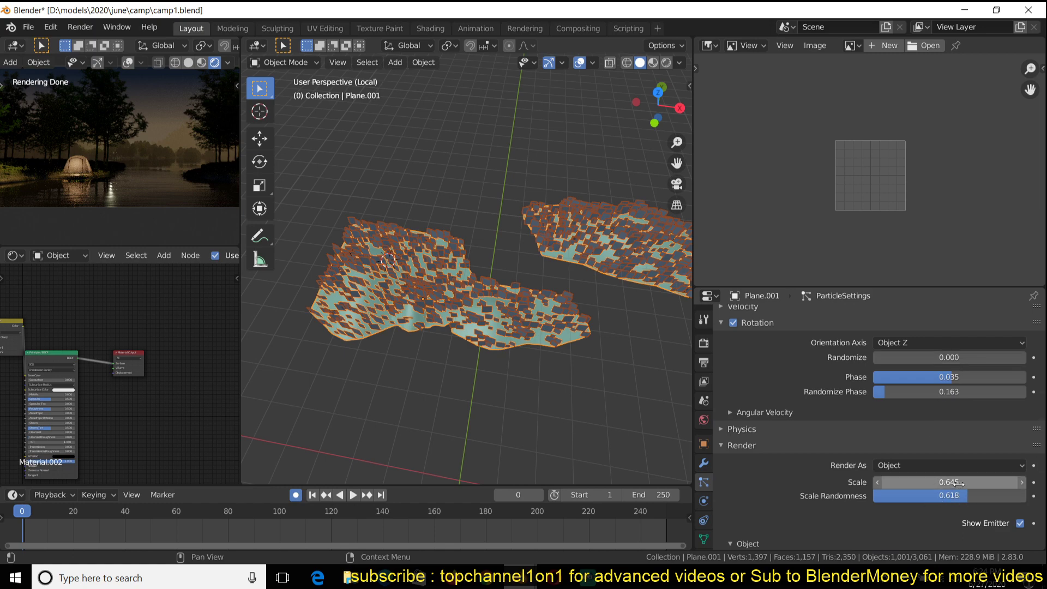
middle_drag(594, 405, 559, 326)
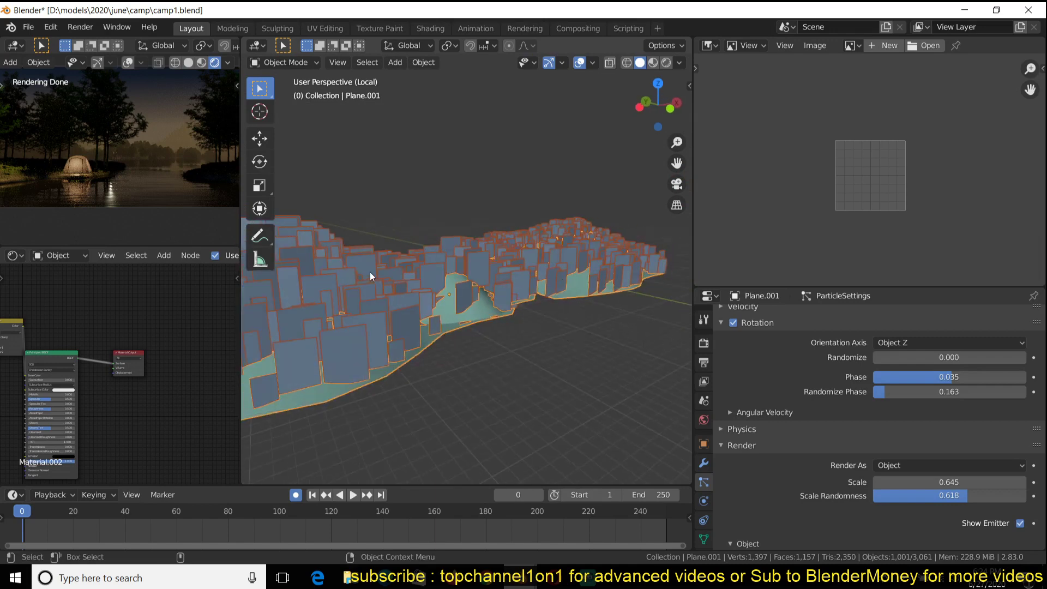
scroll(475, 290, down, 2)
shift+middle_drag(475, 290, 601, 345)
scroll(595, 345, down, 5)
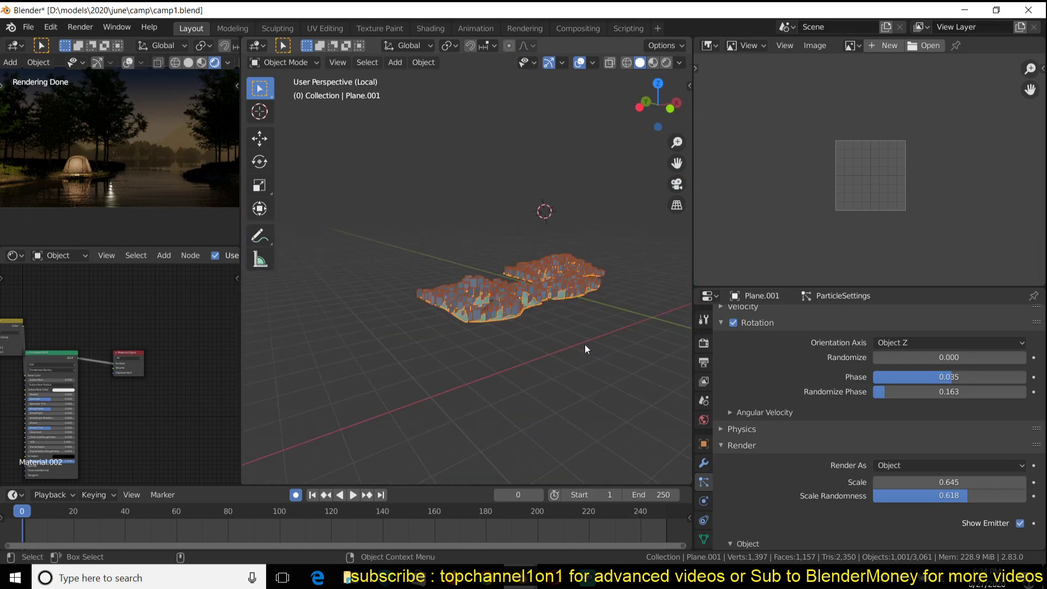
Step: Exit local view, select all objects and switch to the Shading workspace
key(KP_Divide)
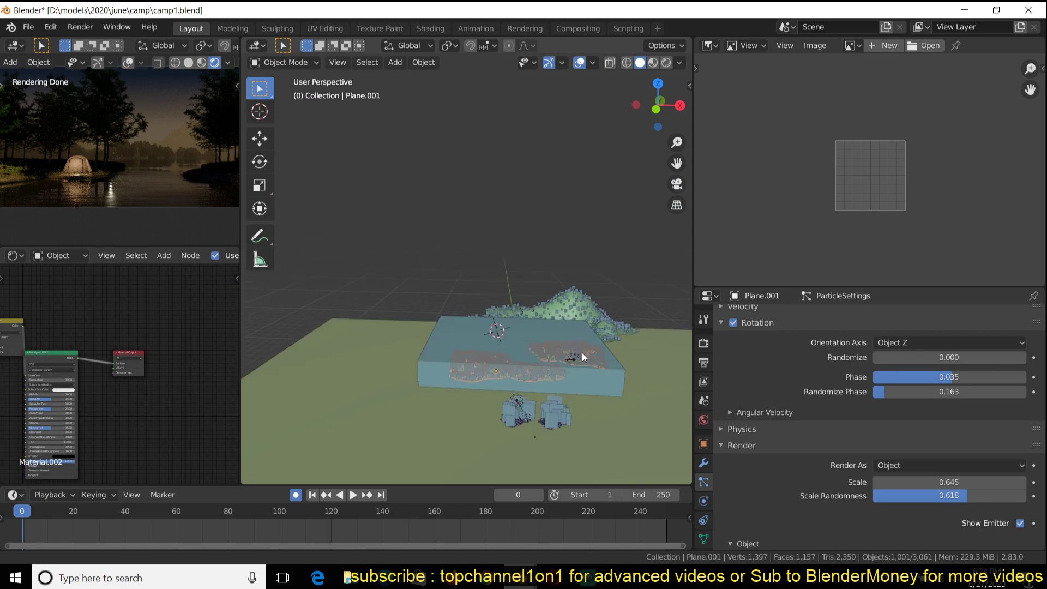
scroll(578, 354, up, 4)
middle_drag(576, 357, 530, 343)
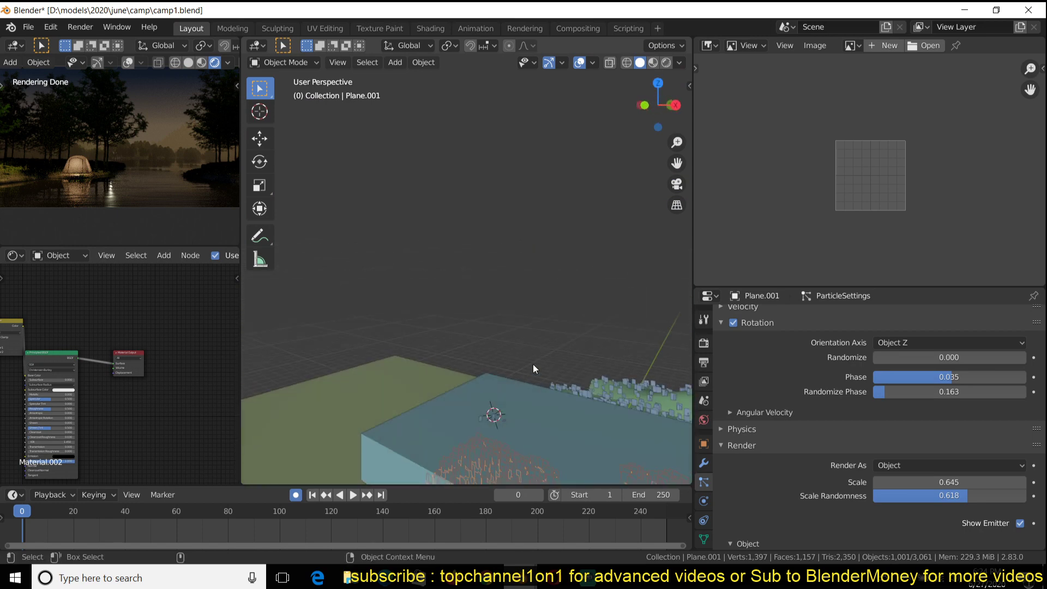
mouse_move(575, 122)
middle_down()
mouse_move(579, 241)
mouse_move(600, 286)
mouse_move(561, 231)
mouse_move(445, 193)
mouse_move(459, 233)
middle_up()
key(a)
click(437, 28)
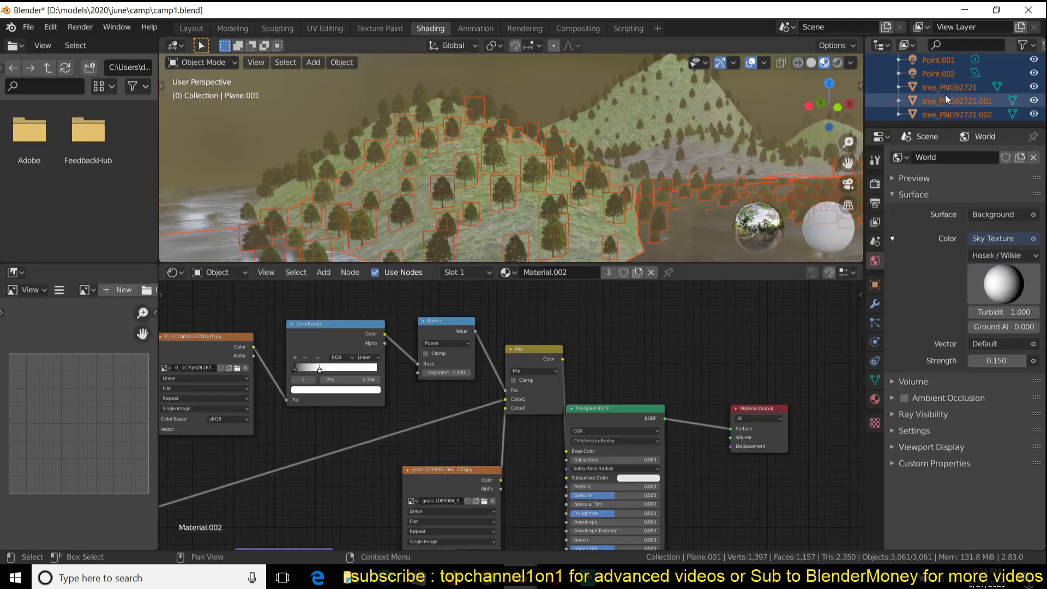
Step: Select tree_PNG92721.002, frame it in the viewport and display it with solid shading
click(947, 111)
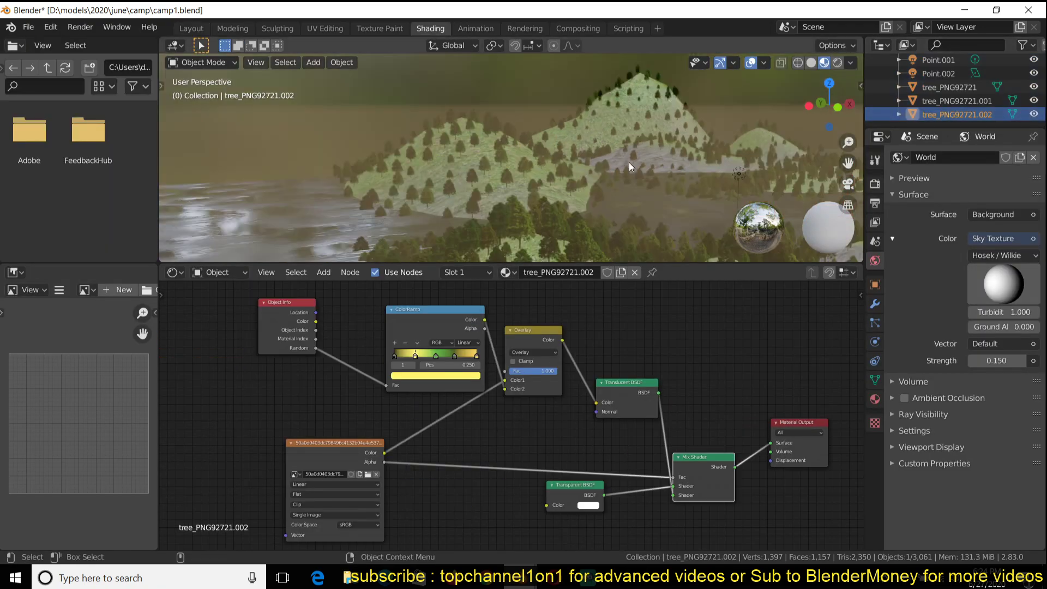
key(KP_Decimal)
key(z)
click(744, 143)
key(alt+z)
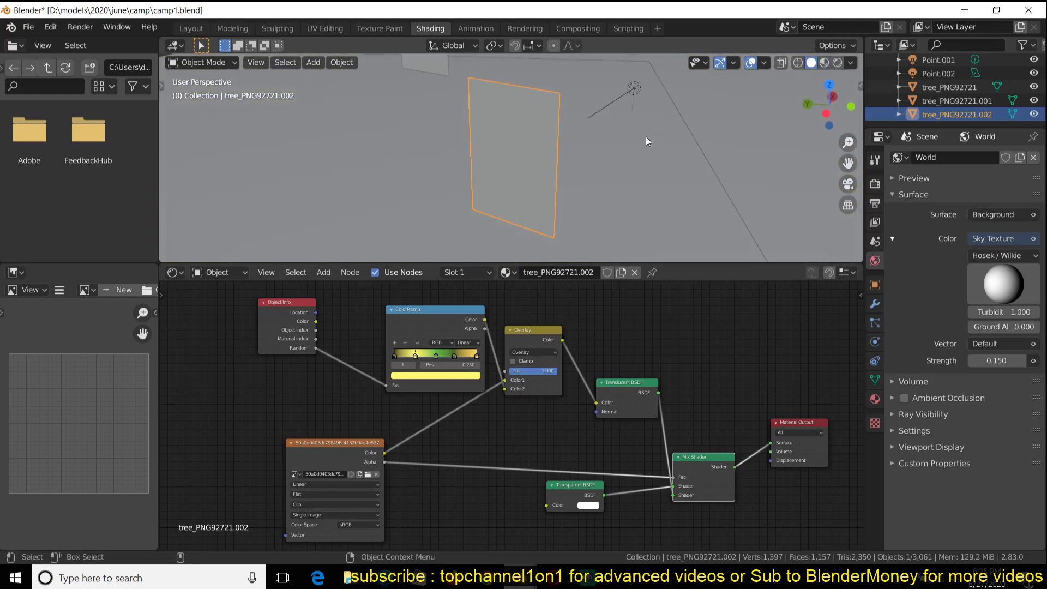
Step: Inspect the tree_PNG92721.002 plane in and out of Edit Mode and look through the viewport gizmo and overlay options
scroll(682, 104, down, 3)
middle_drag(636, 126, 538, 89)
key(Tab)
key(Tab)
middle_drag(536, 142, 711, 152)
mouse_move(626, 143)
middle_down()
mouse_move(536, 153)
mouse_move(632, 127)
middle_up()
click(734, 62)
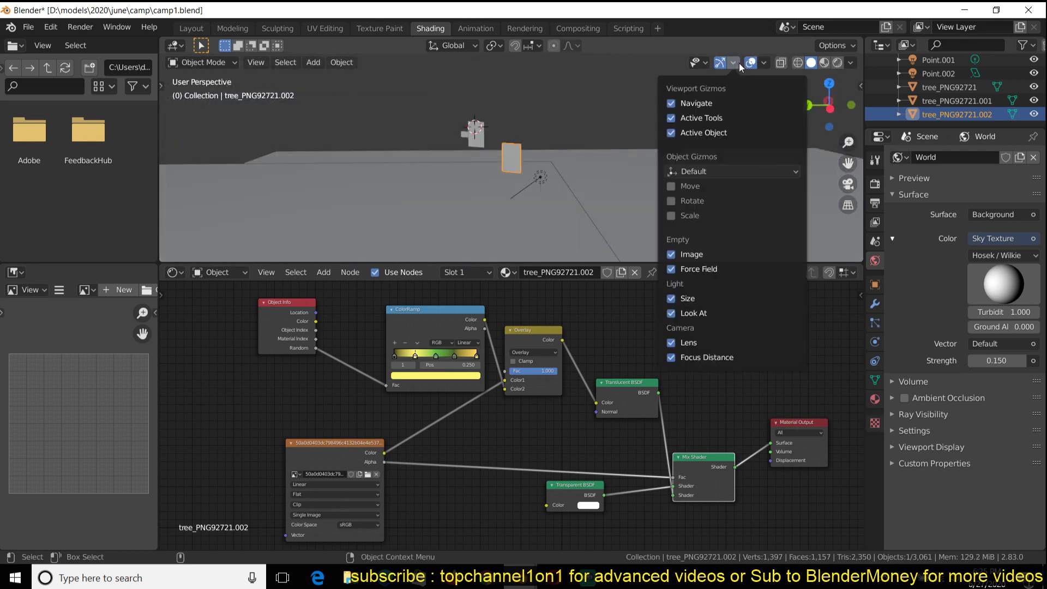
click(764, 62)
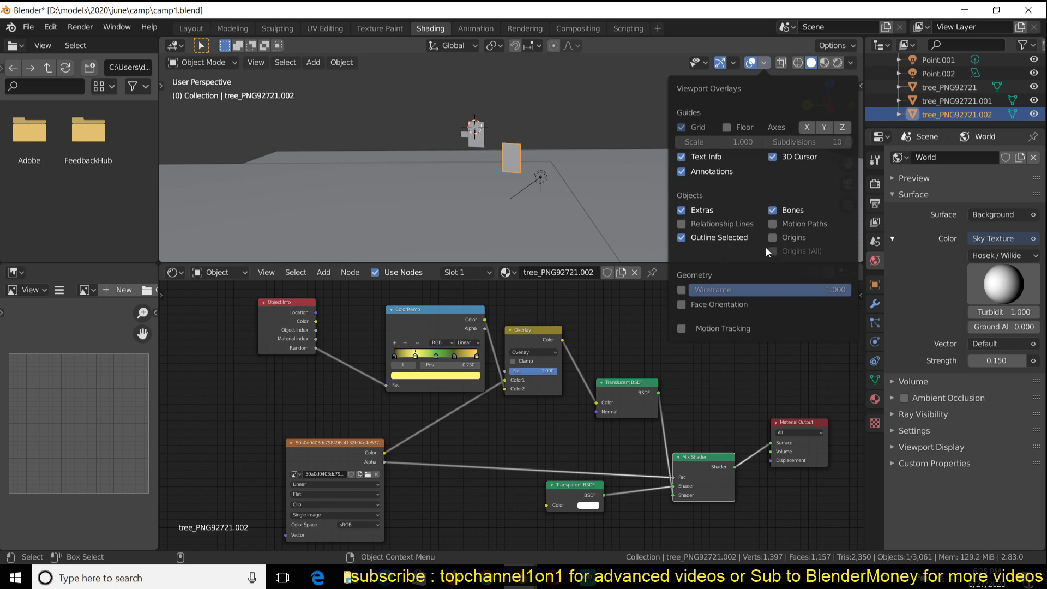
scroll(469, 150, up, 5)
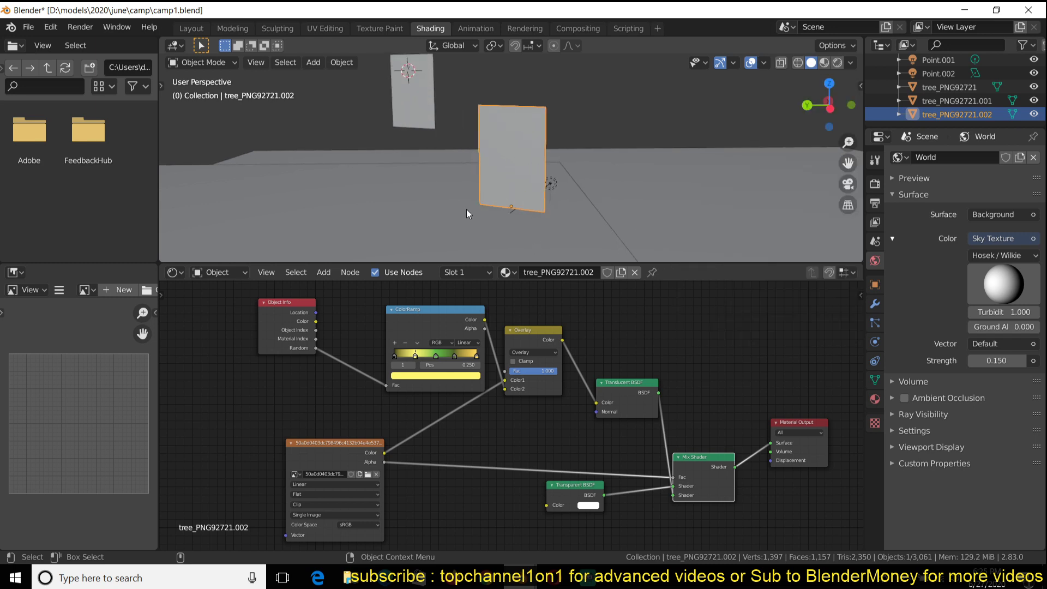
Step: Select the distant hill terrain Plane.003 and inspect its scattered tree planes up close
scroll(518, 176, down, 11)
middle_drag(532, 206, 523, 214)
scroll(523, 214, down, 6)
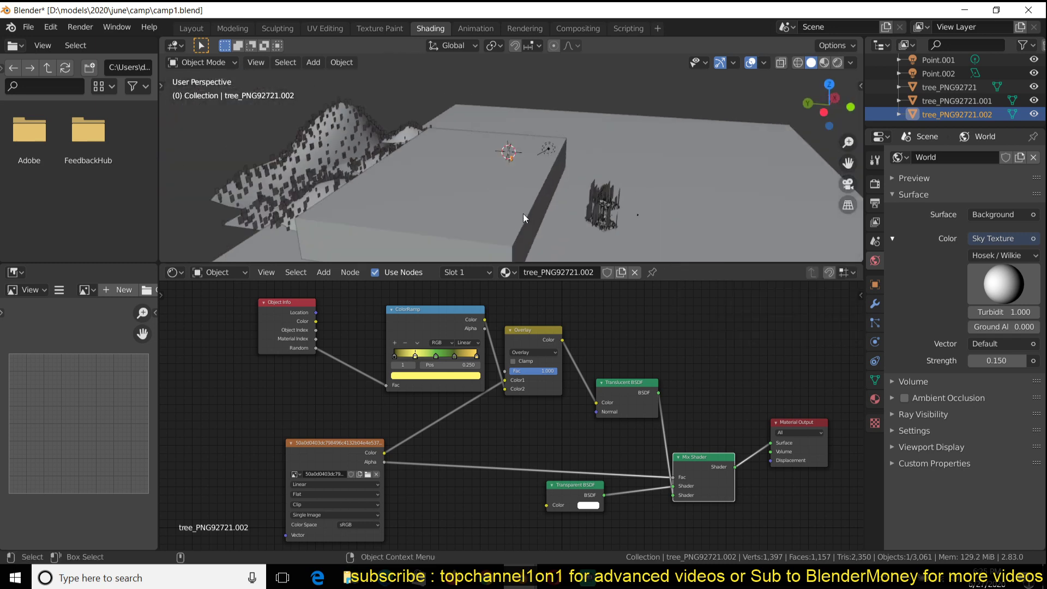
click(449, 133)
scroll(449, 133, up, 6)
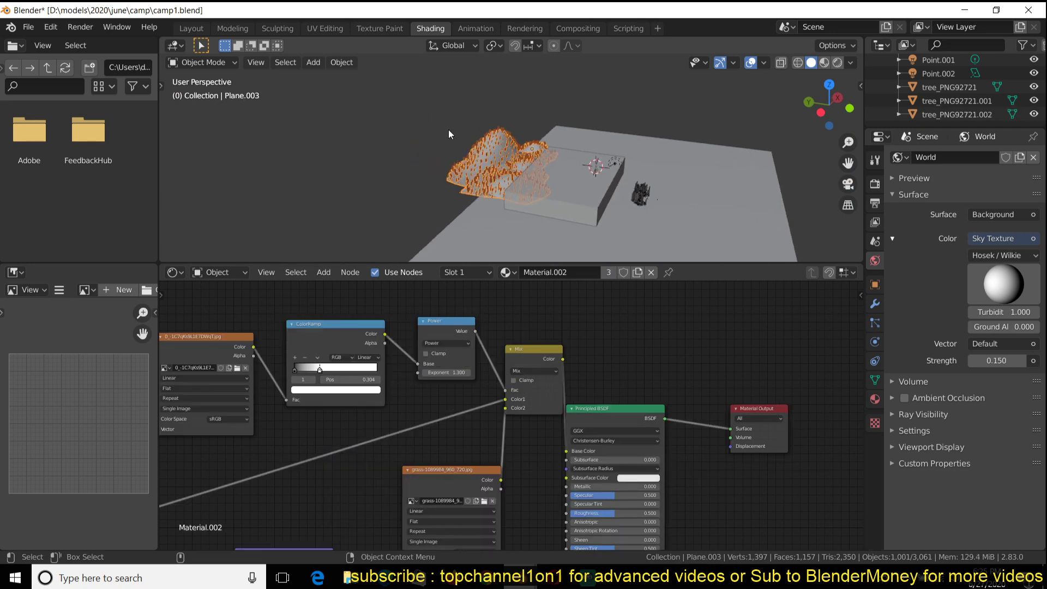
middle_drag(456, 134, 451, 79)
scroll(474, 178, up, 6)
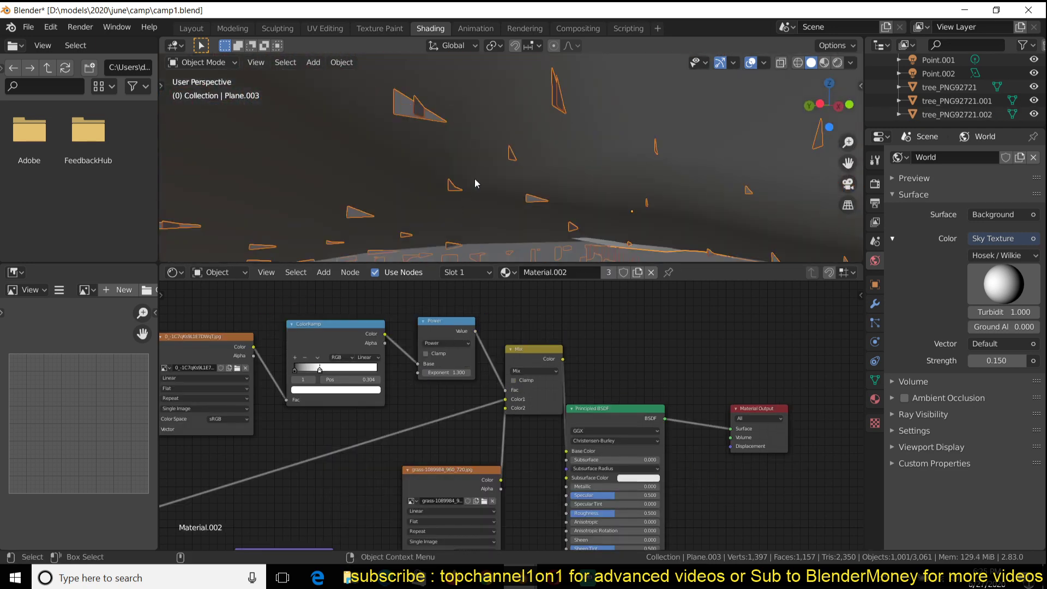
Step: Examine the tree planes scattered over the sculpted hill terrain from several sides, close up and from a distance
scroll(483, 185, down, 8)
middle_drag(484, 185, 461, 199)
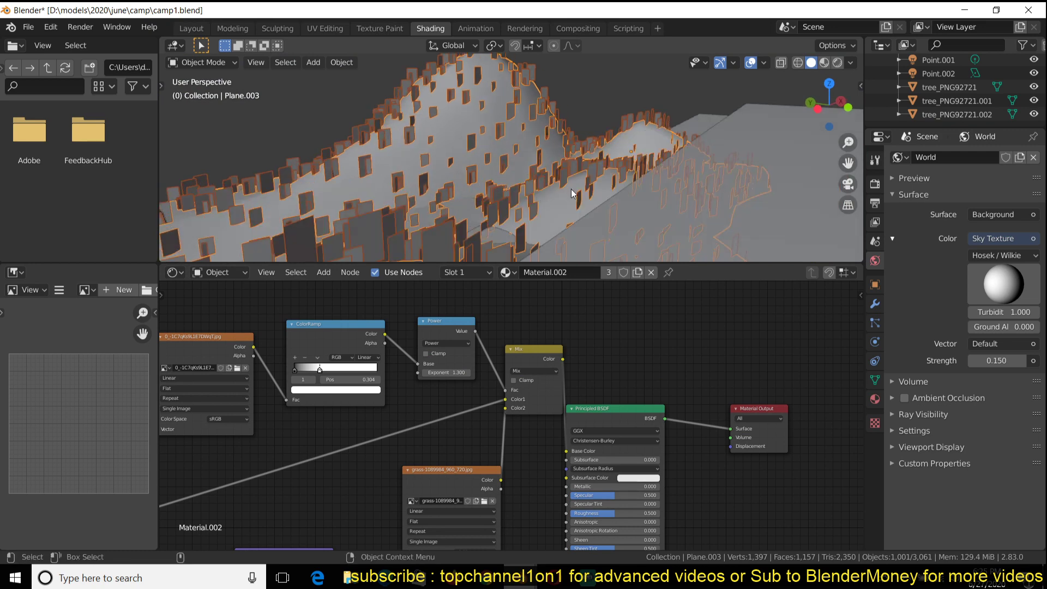
scroll(650, 152, down, 8)
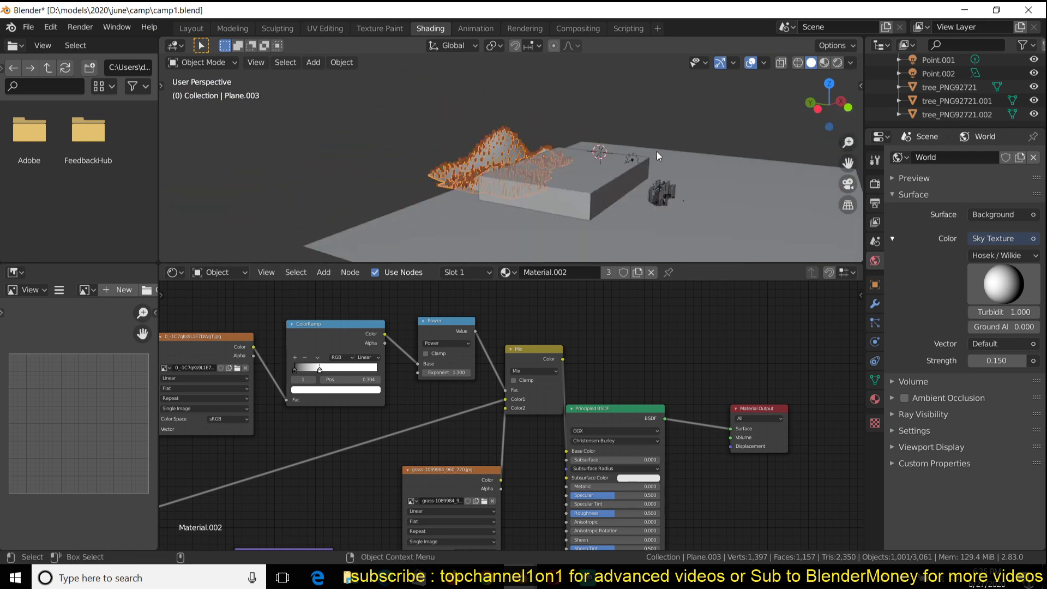
scroll(657, 152, up, 8)
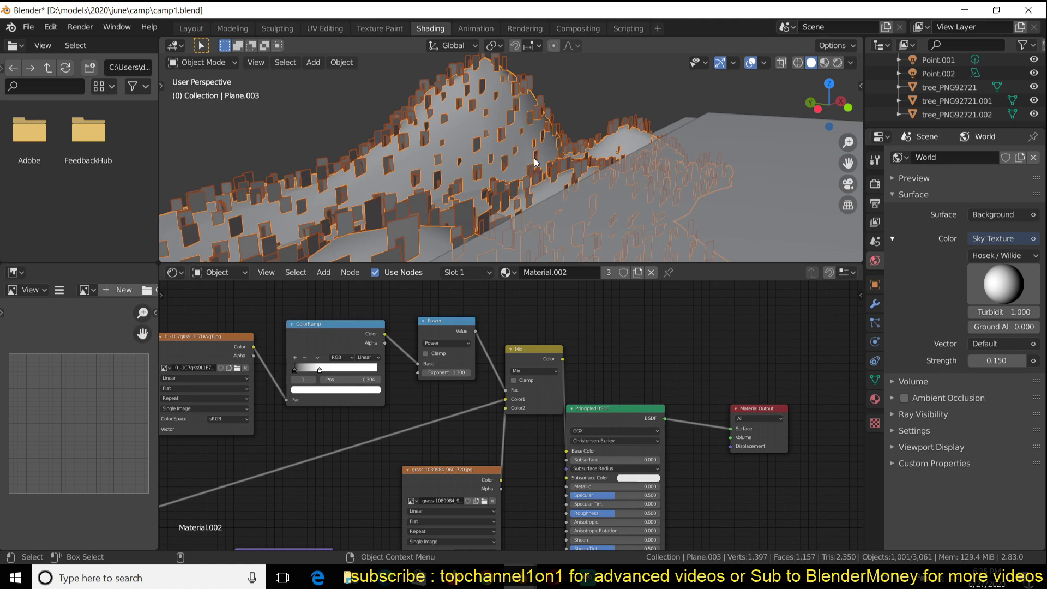
scroll(534, 166, up, 2)
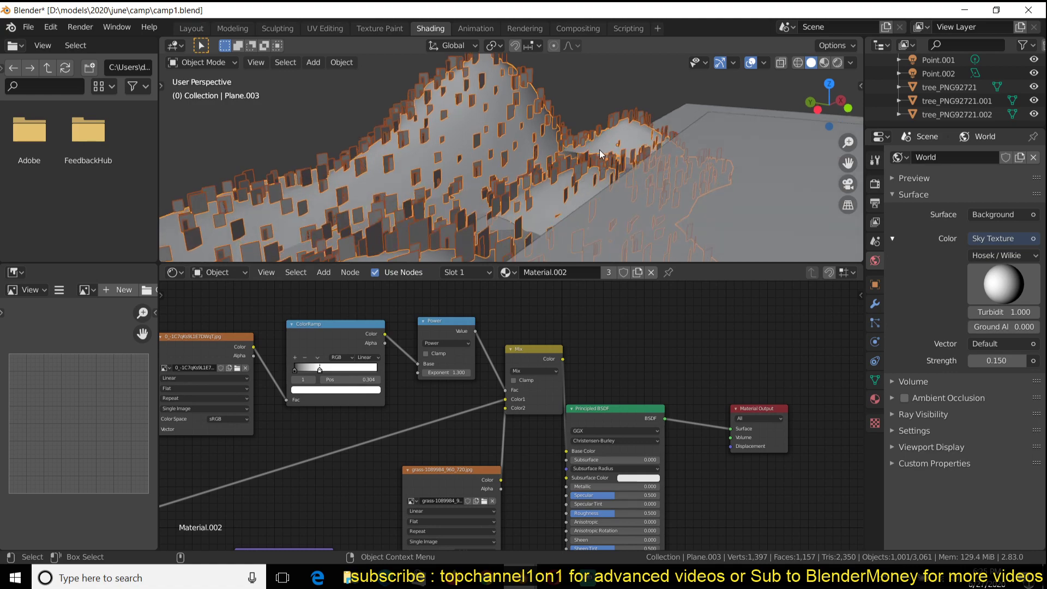
middle_drag(515, 168, 383, 158)
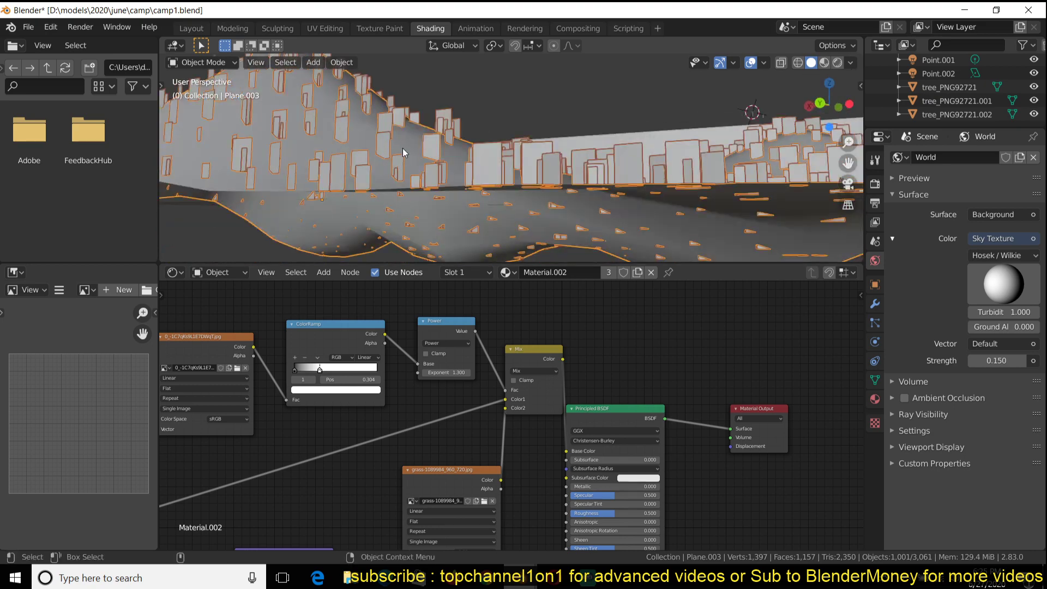
middle_drag(420, 117, 316, 127)
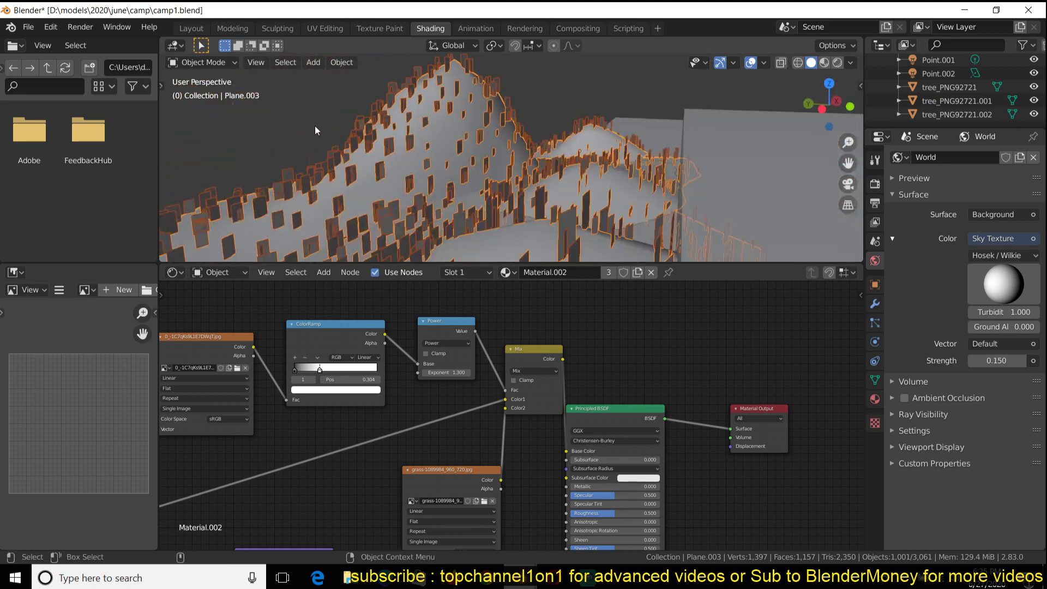
scroll(316, 128, down, 6)
middle_drag(454, 150, 486, 167)
scroll(541, 169, up, 5)
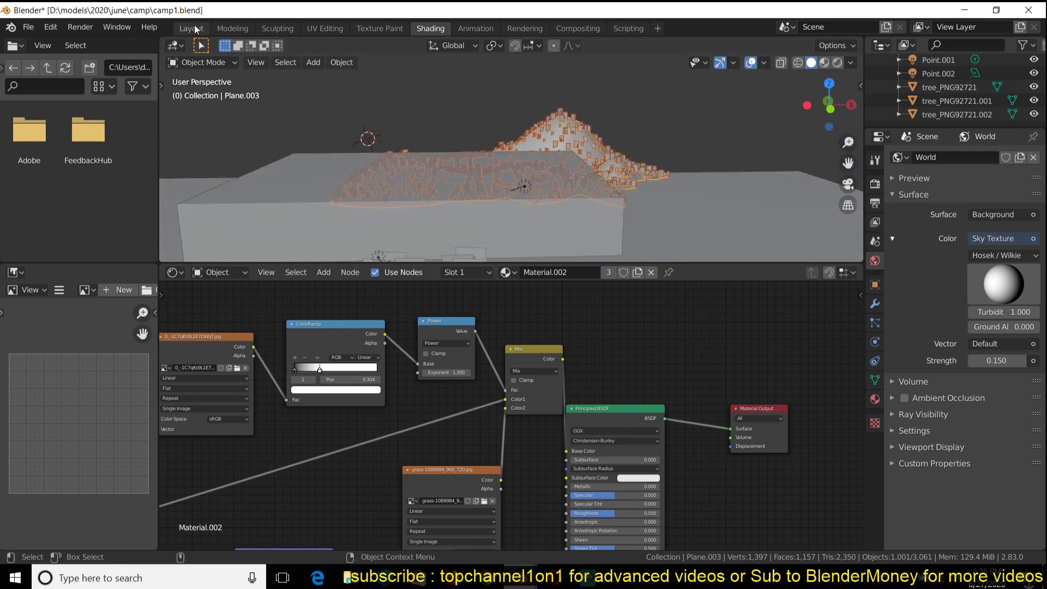
Step: Switch to the Layout workspace, select the large base Plane and display the main viewport in Material Preview
click(191, 29)
middle_drag(431, 211, 368, 343)
click(365, 371)
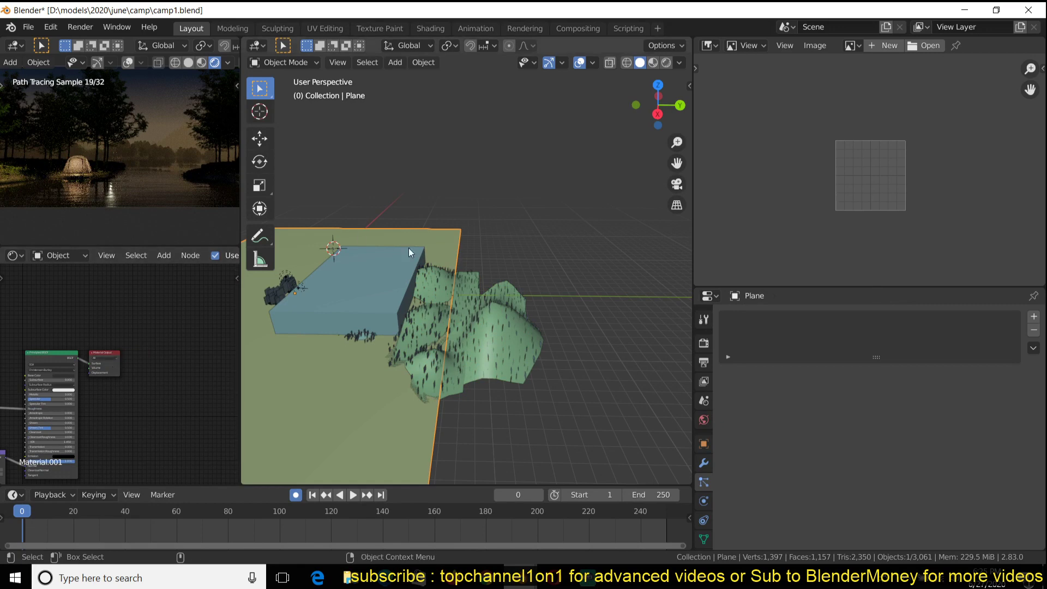
shift+middle_drag(353, 357, 530, 326)
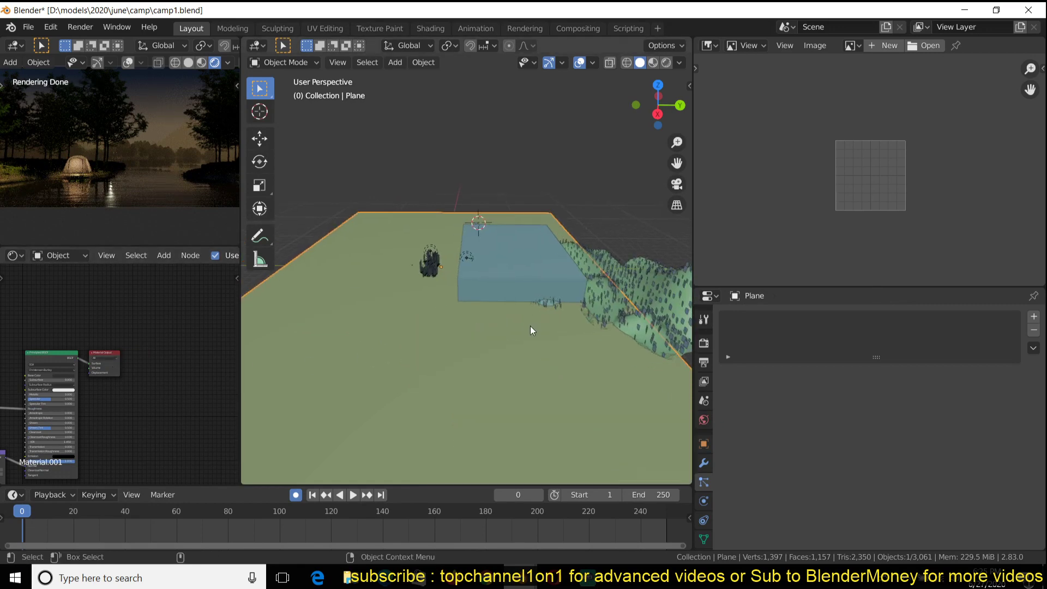
middle_drag(40, 330, 190, 316)
scroll(439, 207, up, 2)
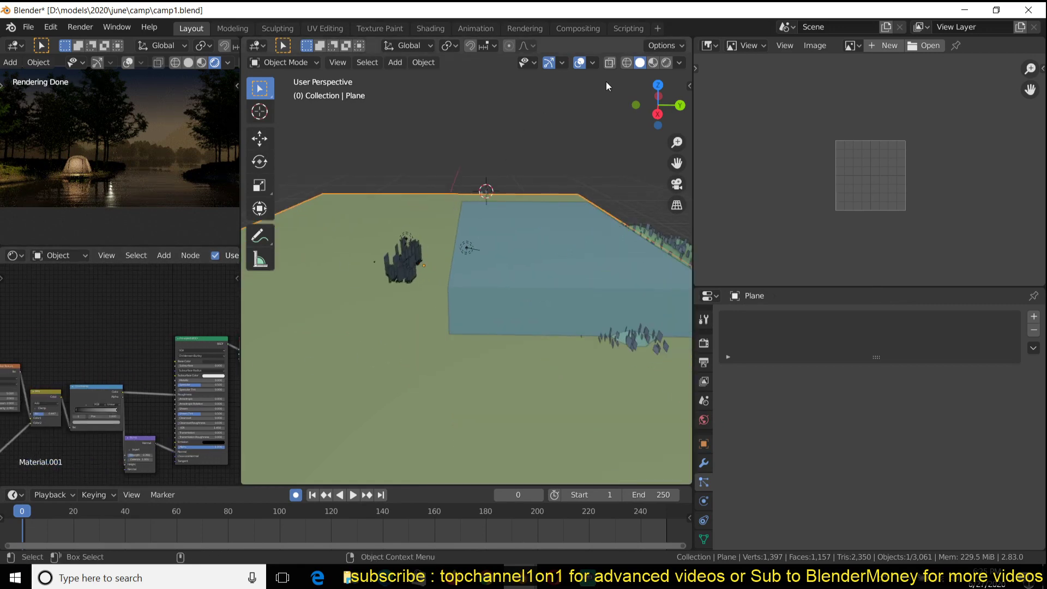
click(653, 63)
scroll(478, 308, up, 3)
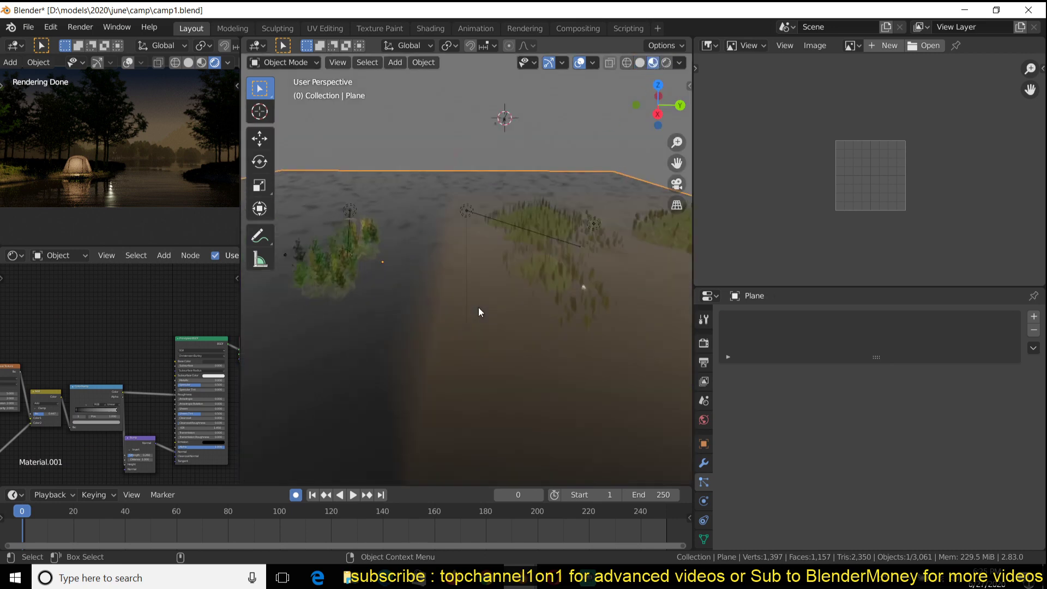
Step: Examine the base plane's Material.001 node tree, from its texture and mix nodes to the Bump and Principled BSDF
middle_drag(66, 344, 24, 352)
scroll(109, 336, up, 2)
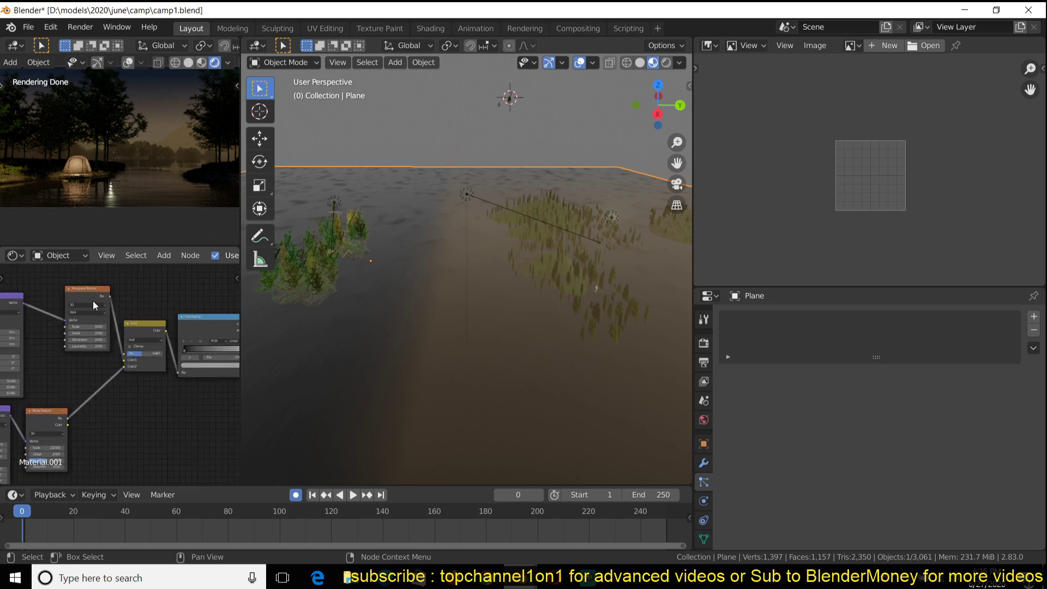
drag(92, 305, 86, 307)
middle_drag(509, 163, 362, 316)
middle_drag(175, 358, 237, 354)
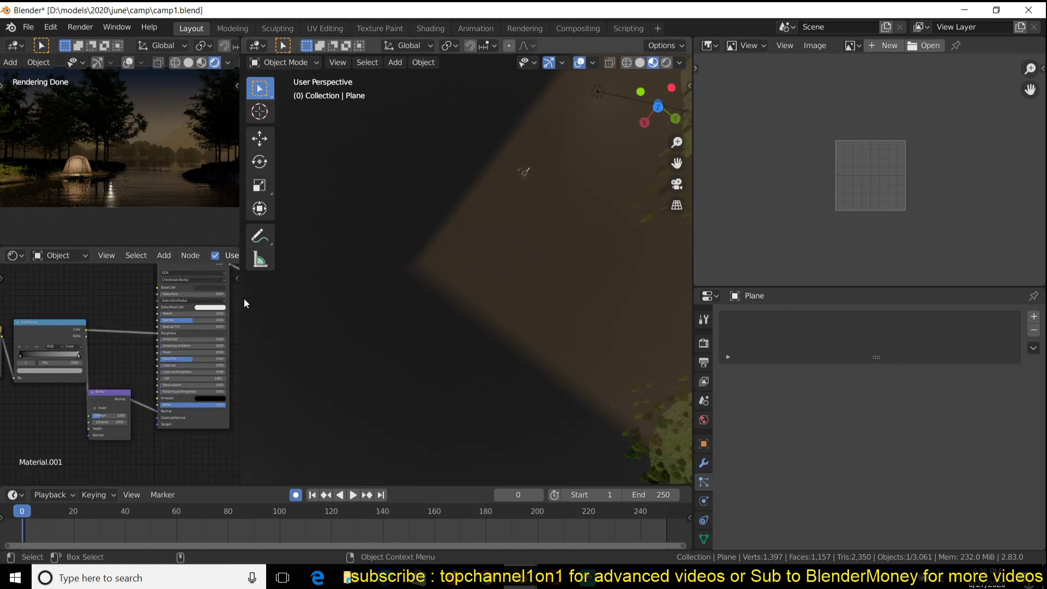
scroll(140, 364, up, 4)
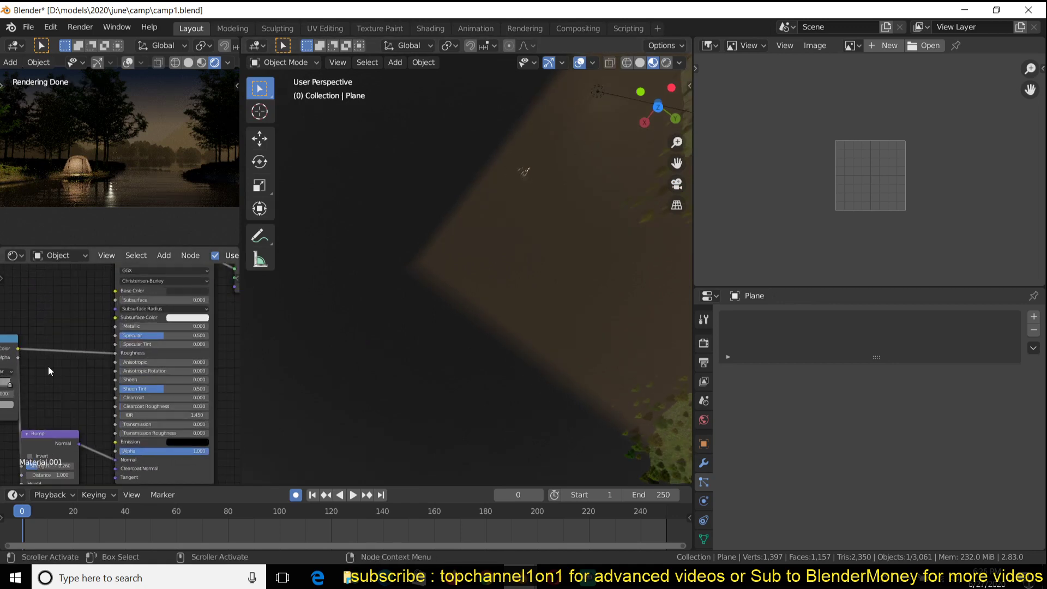
scroll(100, 359, down, 2)
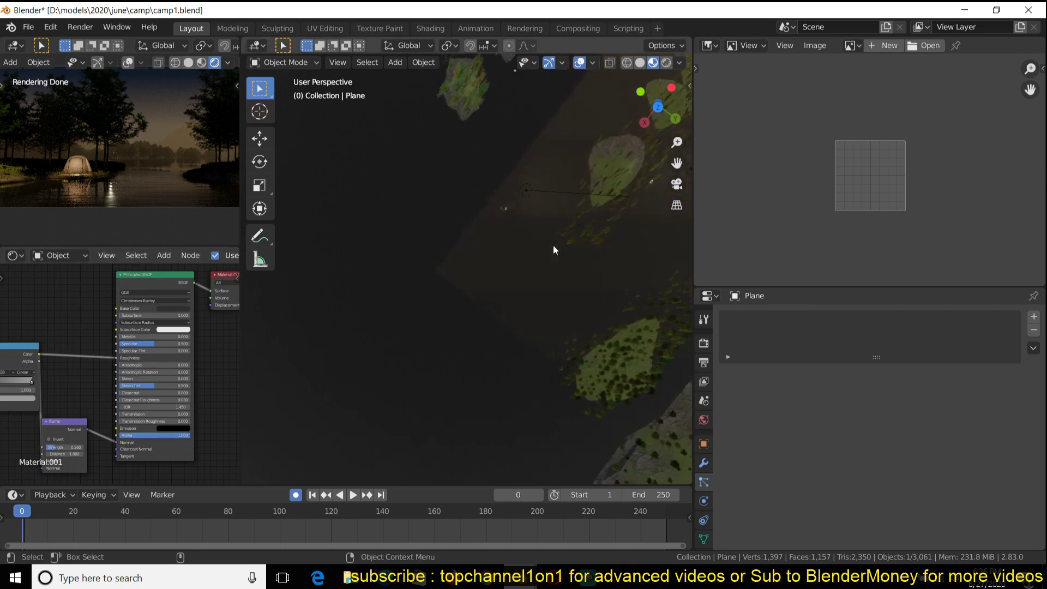
Step: Select the tent mesh Plane.004 beside the trees and isolate it in local view
scroll(554, 245, down, 8)
scroll(567, 278, up, 4)
middle_drag(570, 268, 476, 280)
scroll(476, 281, up, 10)
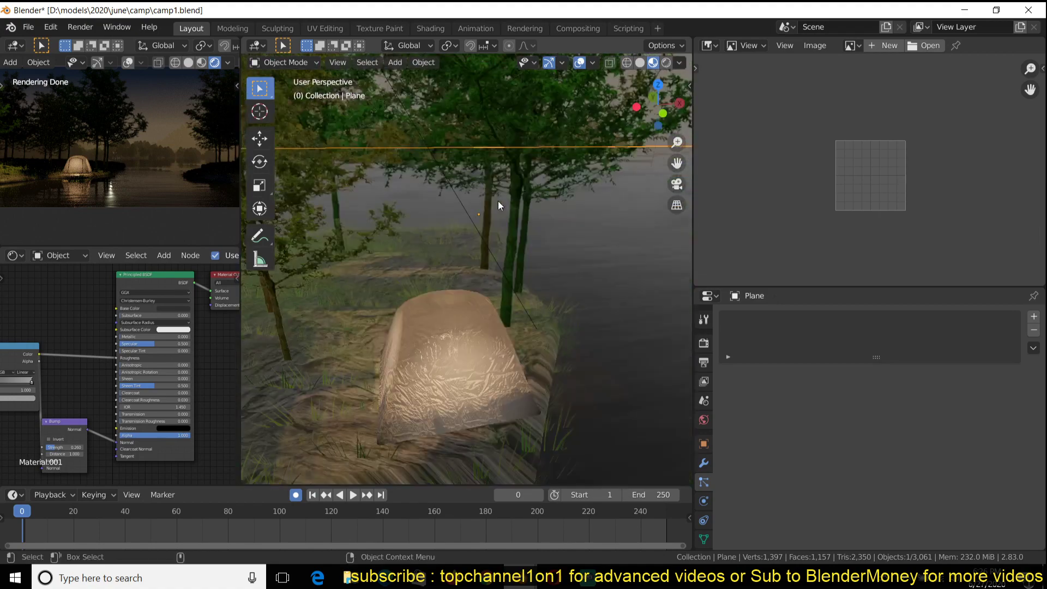
click(444, 375)
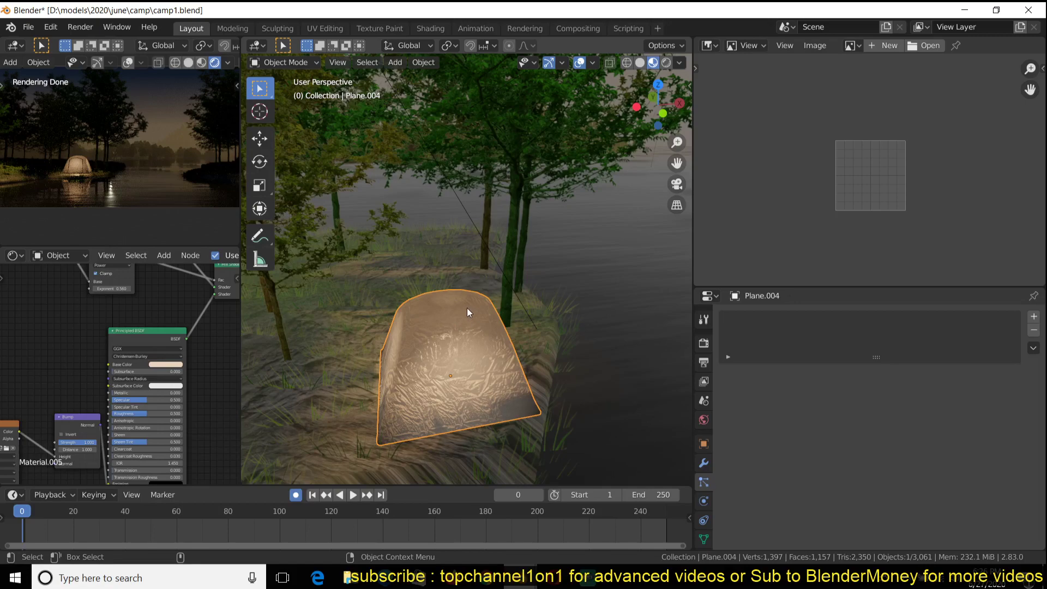
middle_drag(467, 308, 457, 294)
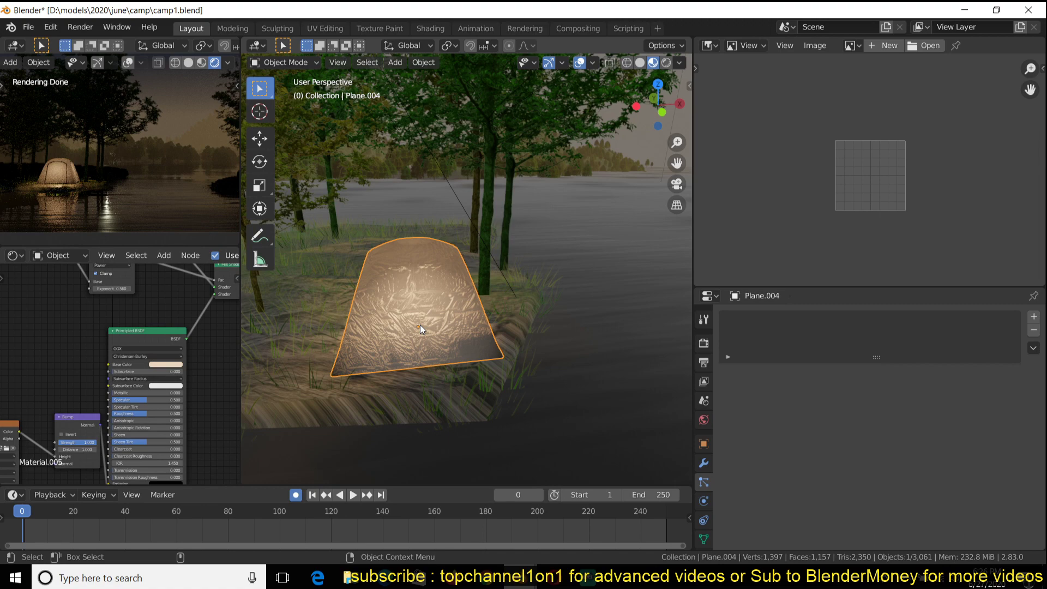
scroll(119, 375, down, 1)
scroll(435, 313, down, 3)
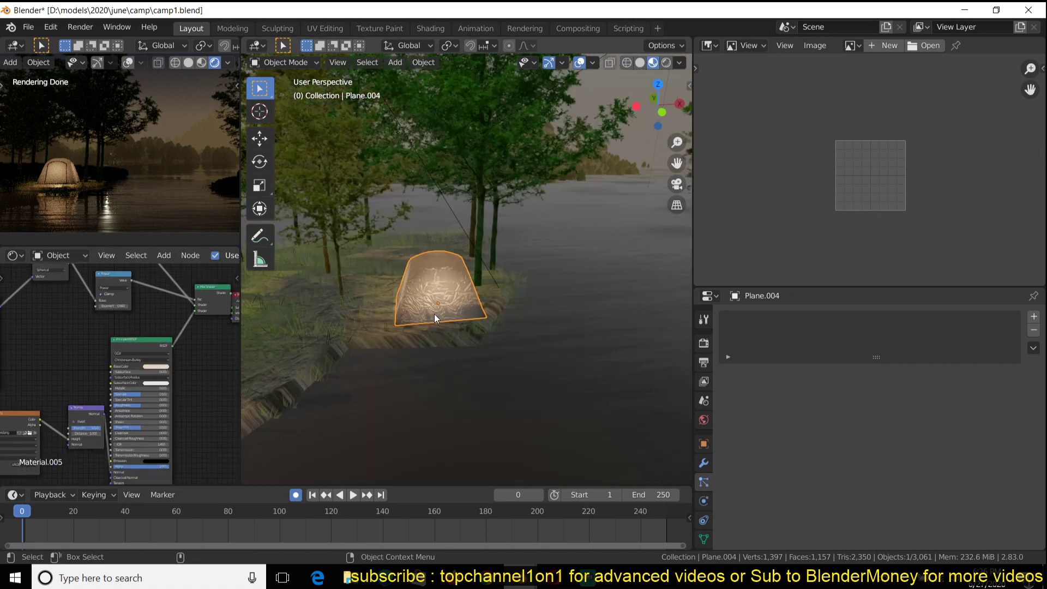
key(KP_Divide)
Step: Inspect the isolated tent mesh in and out of Edit Mode and set both 3D viewports to solid shading
middle_drag(487, 339, 455, 342)
key(Tab)
key(Tab)
scroll(451, 284, down, 2)
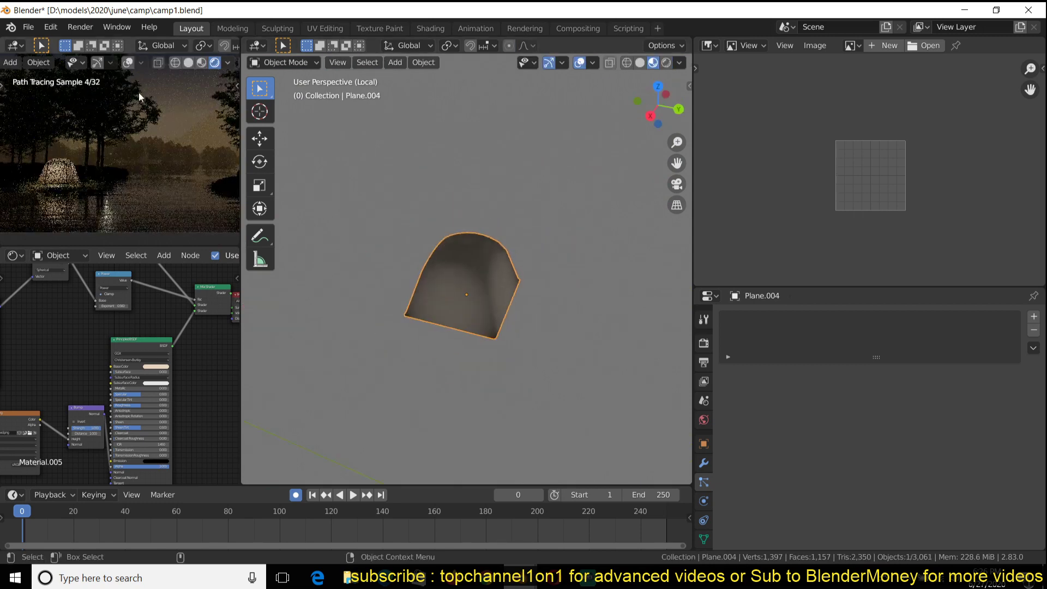
click(189, 63)
scroll(402, 206, down, 2)
mouse_move(448, 226)
middle_down()
mouse_move(461, 243)
mouse_move(403, 196)
middle_up()
scroll(457, 243, up, 2)
key(z)
click(481, 205)
Step: Add a 2 m mesh plane and move it clear of the tent
key(shift+a)
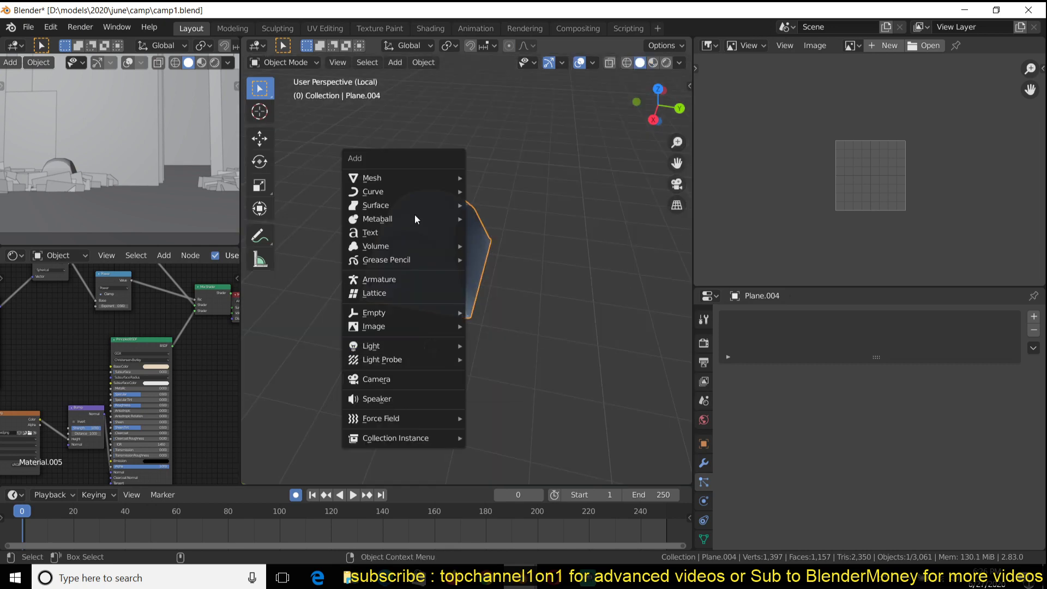
click(491, 178)
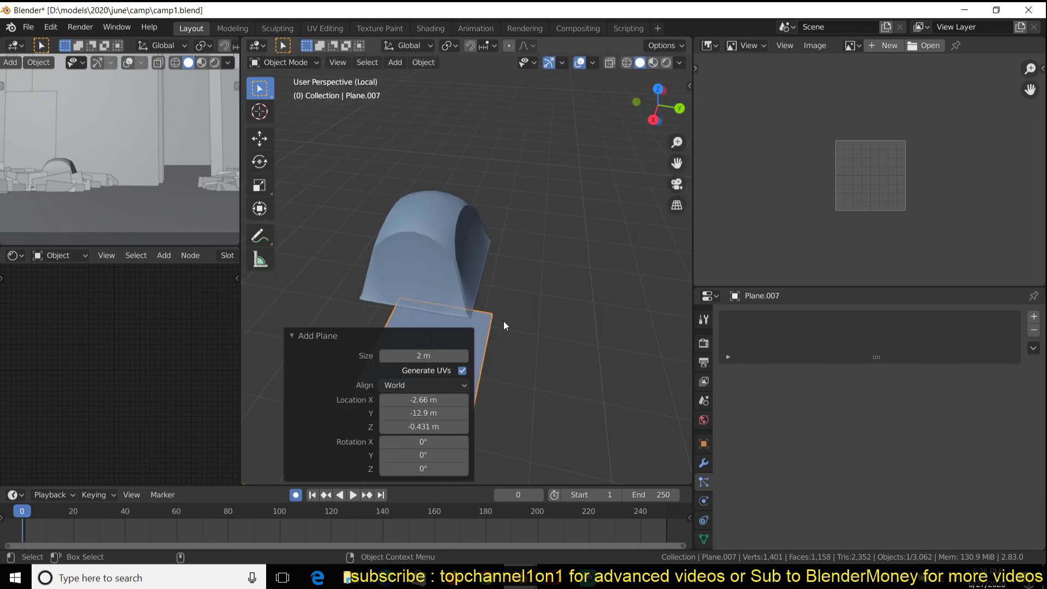
key(g)
click(471, 359)
shift+middle_drag(472, 355, 526, 266)
Step: Extrude the new plane upward about 1.87 m and scale its top face to about 0.74
key(Tab)
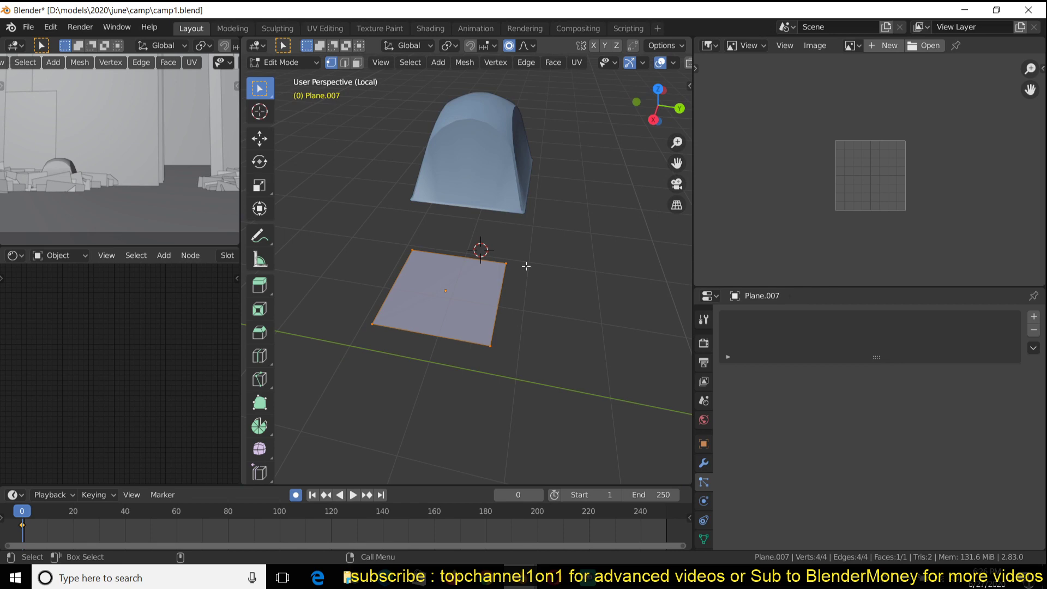
key(e)
click(524, 187)
key(s)
right_click(523, 213)
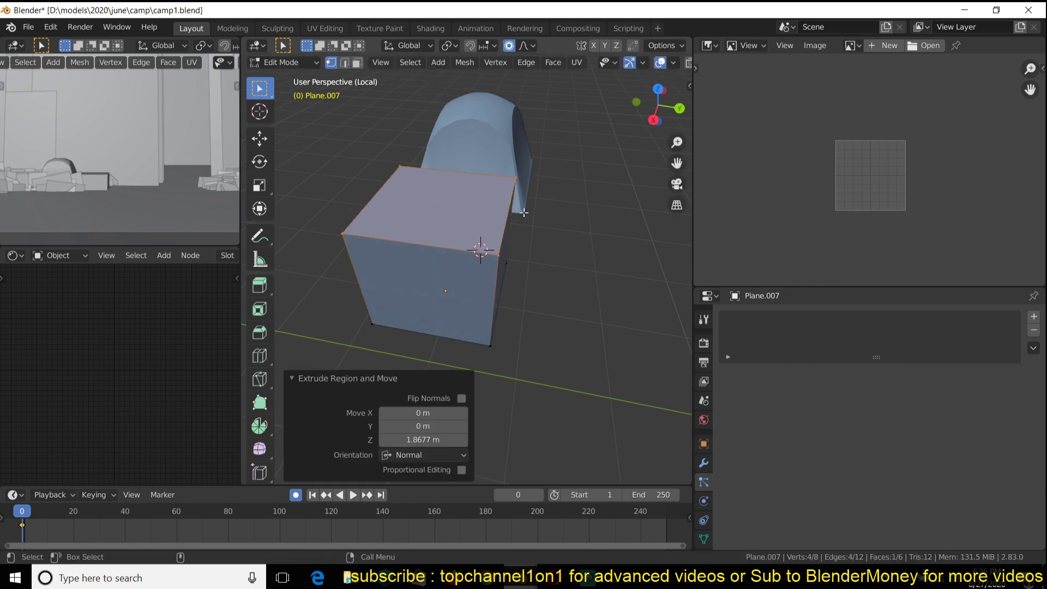
key(s)
click(567, 250)
middle_drag(568, 251, 476, 236)
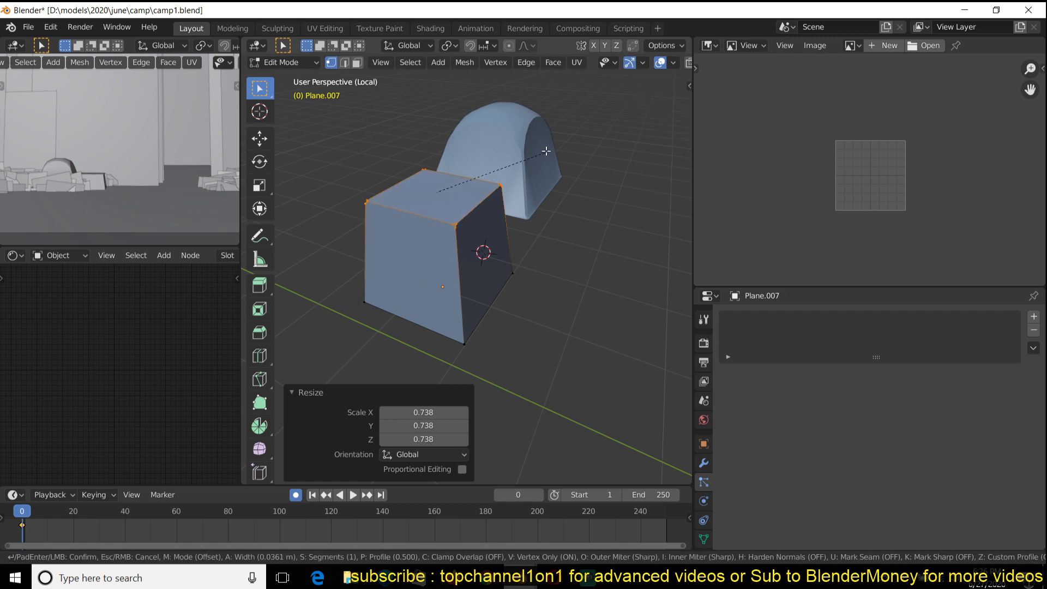
Step: Bevel the block's top corner vertices about 0.65 m wide with 4 segments to round the roof
key(ctrl+shift+b)
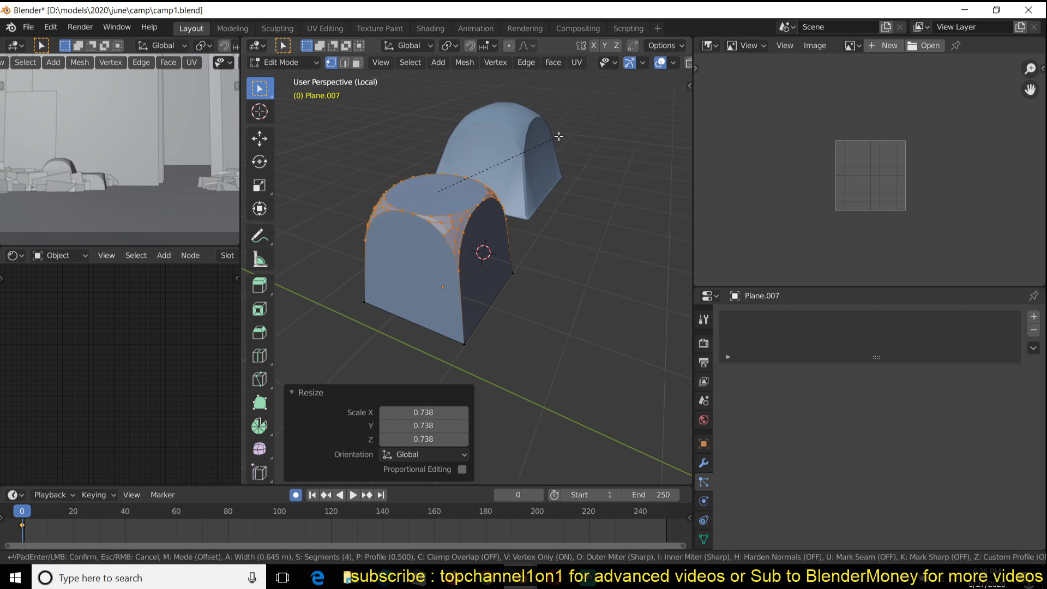
click(559, 136)
middle_drag(549, 145, 445, 209)
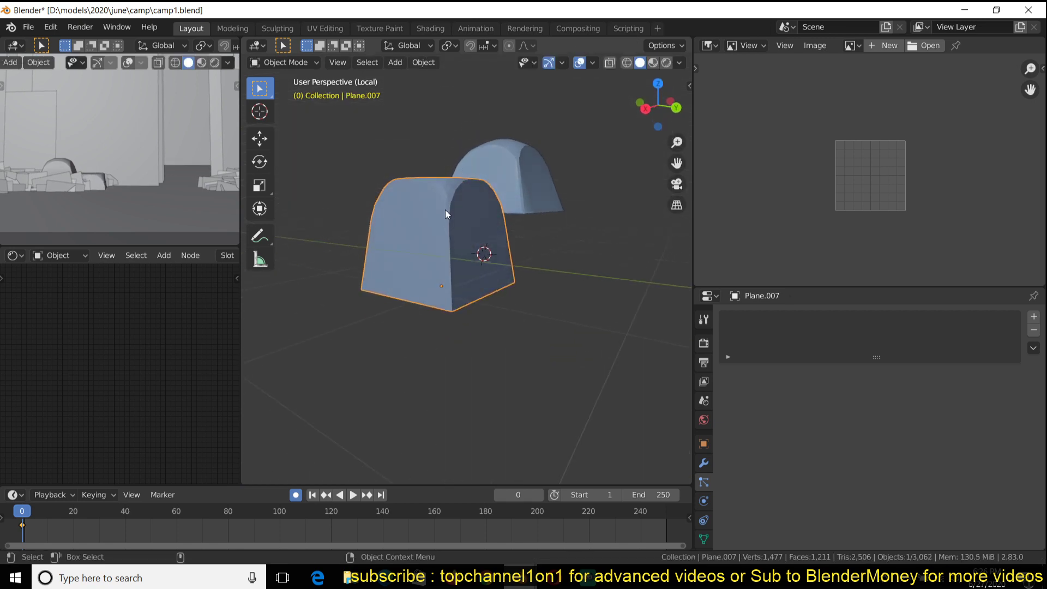
middle_drag(453, 254, 451, 282)
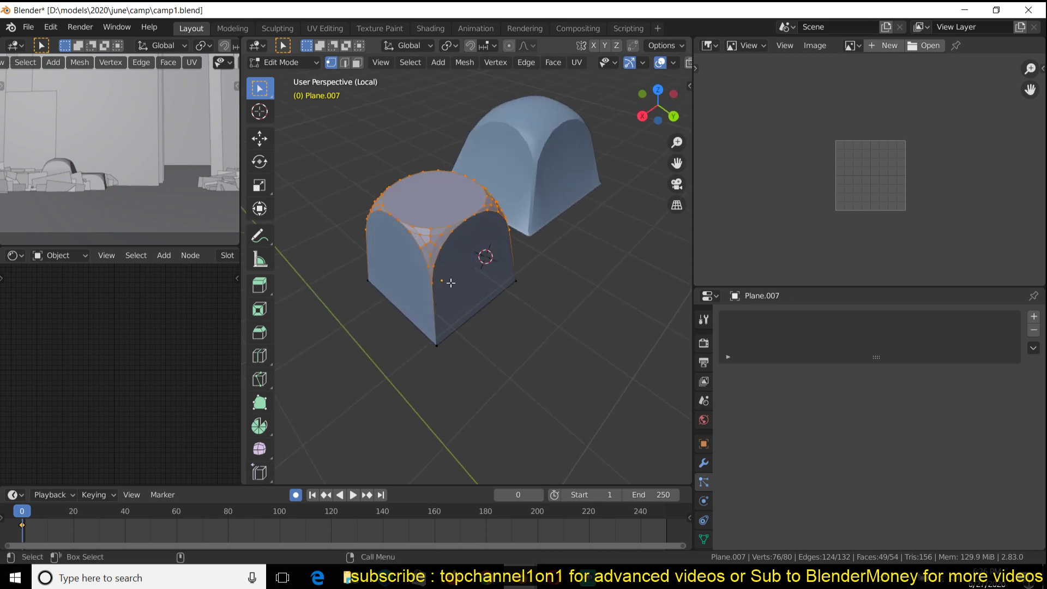
Step: Bevel the block's four vertical corner edges about 0.06 m wide with one segment
key(2)
click(432, 314)
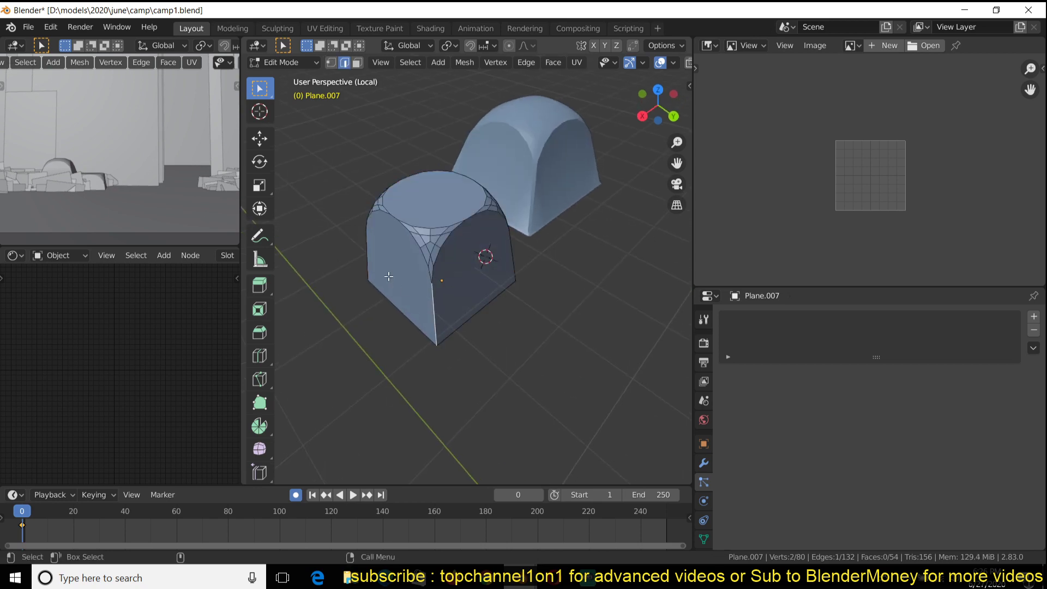
middle_drag(396, 245, 597, 221)
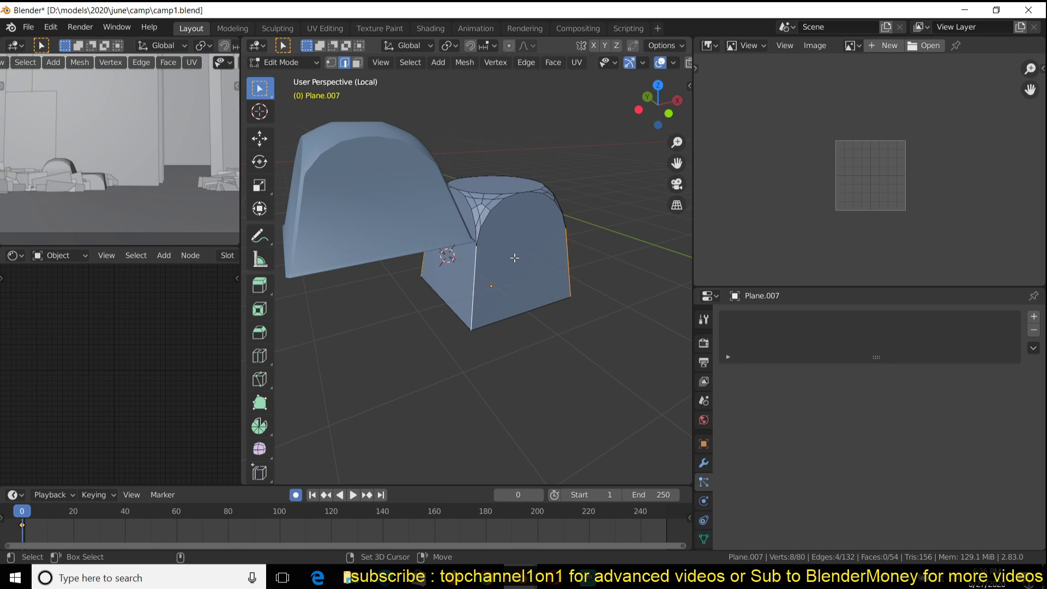
key(ctrl+b)
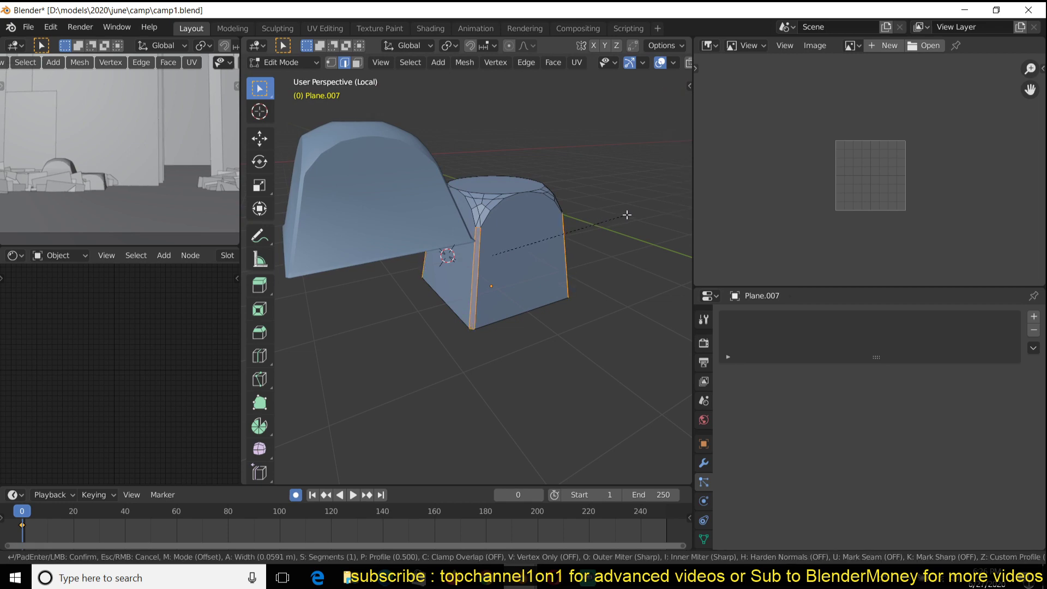
click(627, 215)
Step: Flatten the whole block by scaling it along Z to about 0.58
key(Tab)
key(s)
key(z)
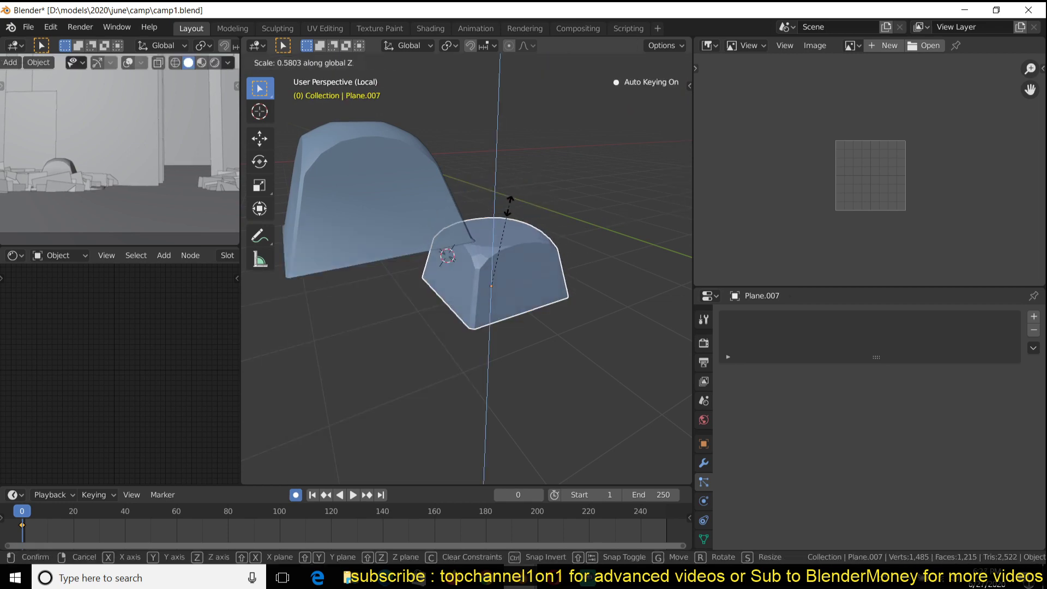
click(509, 206)
middle_drag(591, 215, 473, 207)
Step: Inset the block's top face about 0.21 m and raise the inner face with a Shrink/Fatten offset of about -0.24 m
key(Tab)
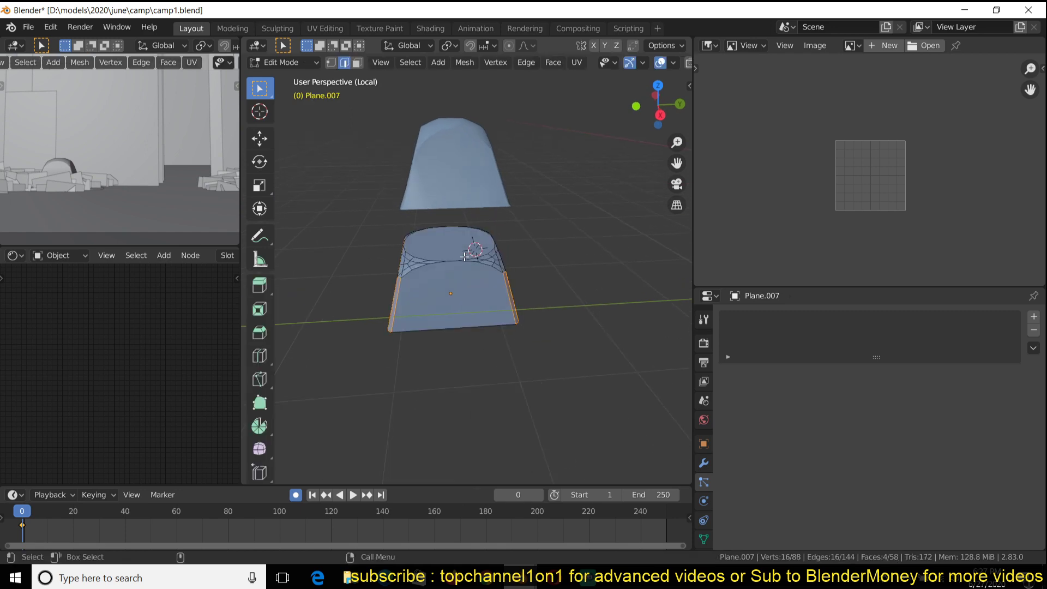
middle_drag(483, 220, 546, 252)
key(Tab)
middle_drag(476, 289, 467, 261)
key(Tab)
scroll(481, 249, up, 3)
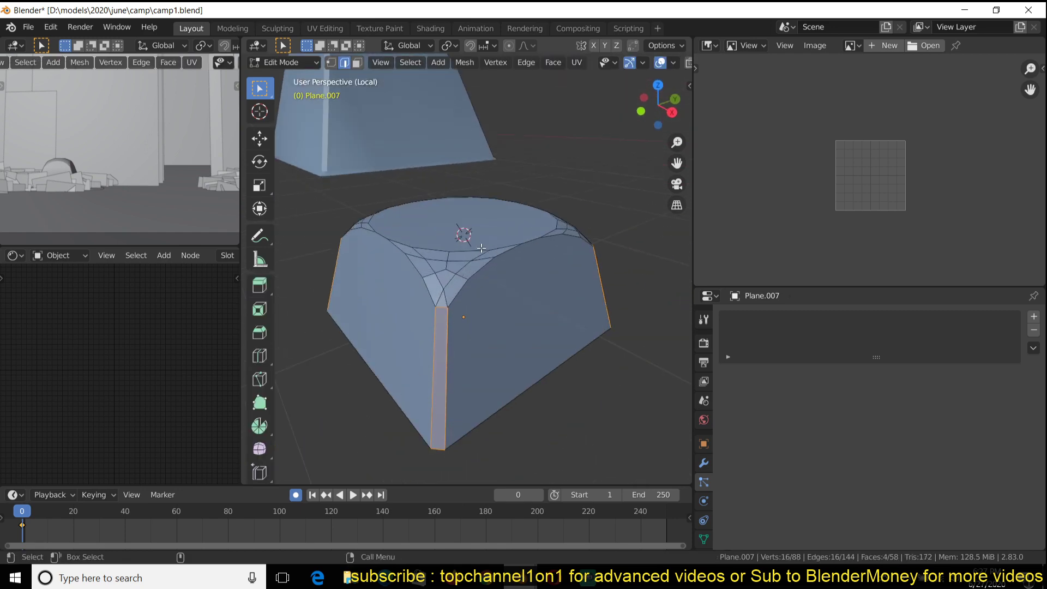
click(460, 238)
key(i)
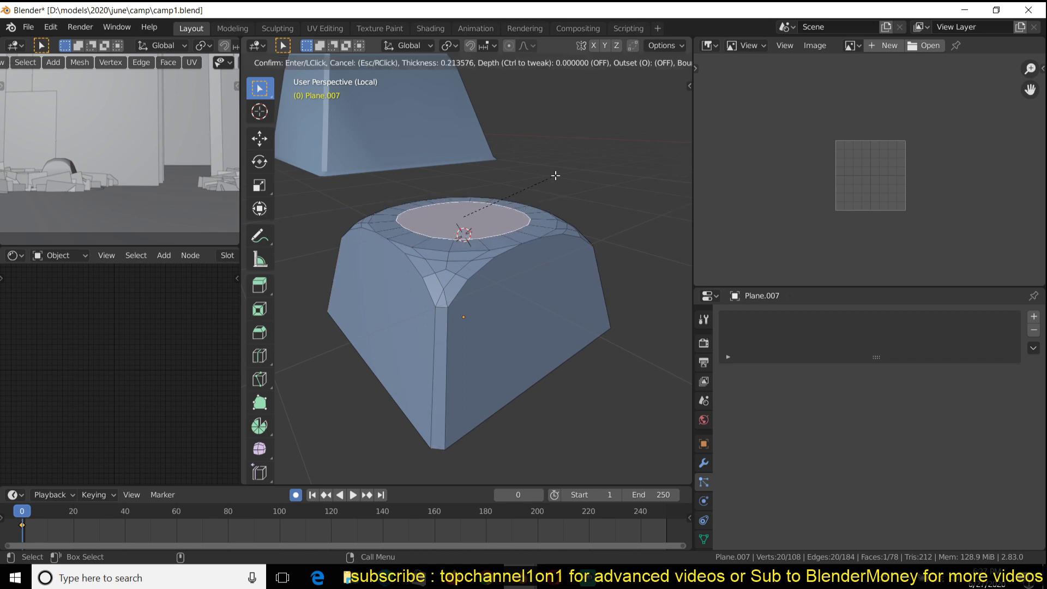
click(554, 175)
key(alt+s)
click(556, 162)
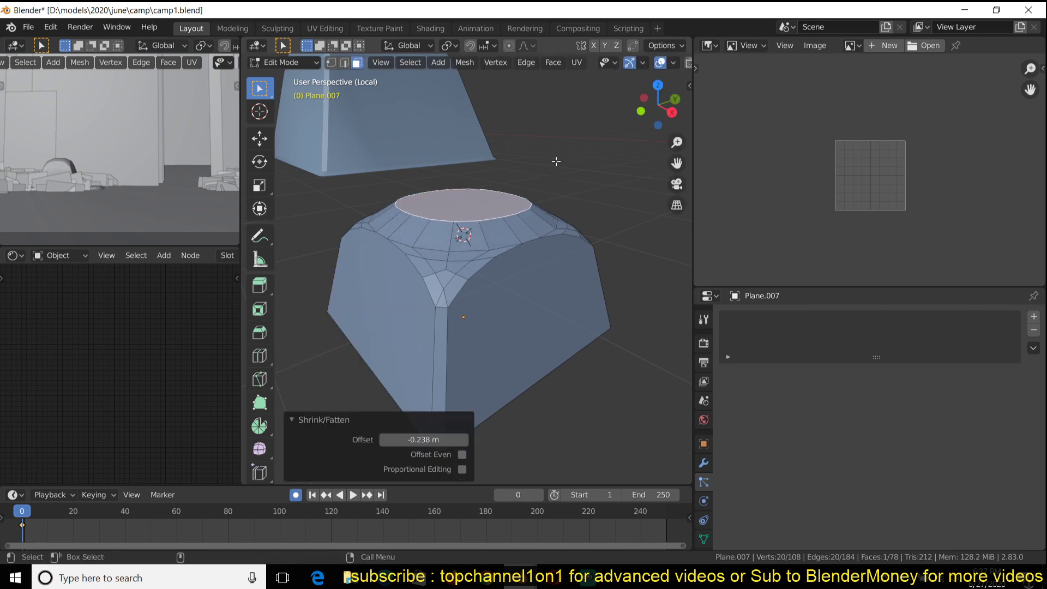
Step: Smooth the finished block with a level 2 Subdivision Surface and view it from several sides
key(Tab)
key(ctrl+2)
middle_drag(533, 211, 611, 173)
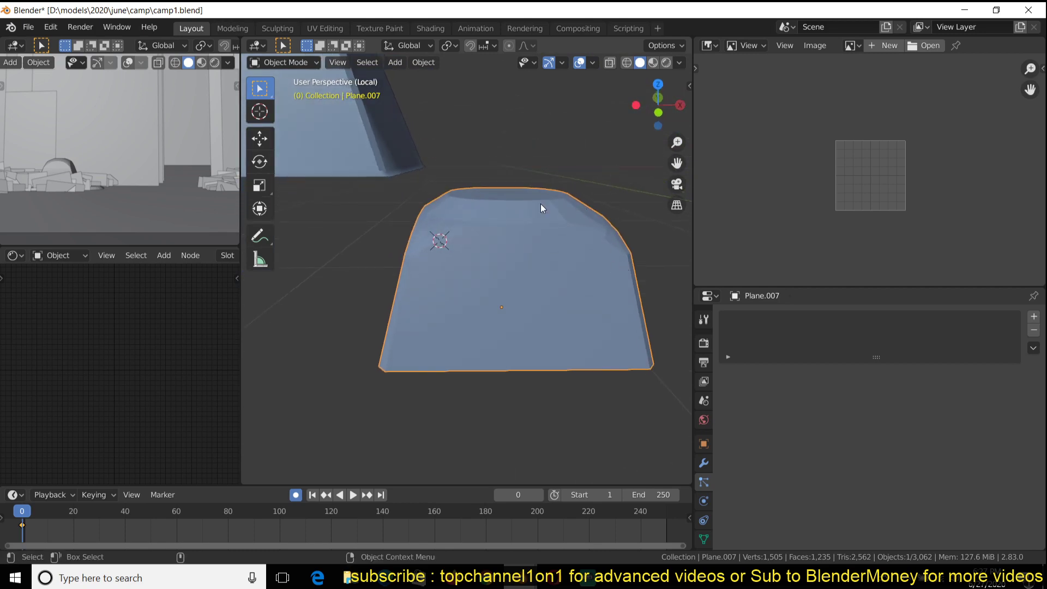
middle_drag(541, 208, 461, 208)
scroll(481, 251, down, 3)
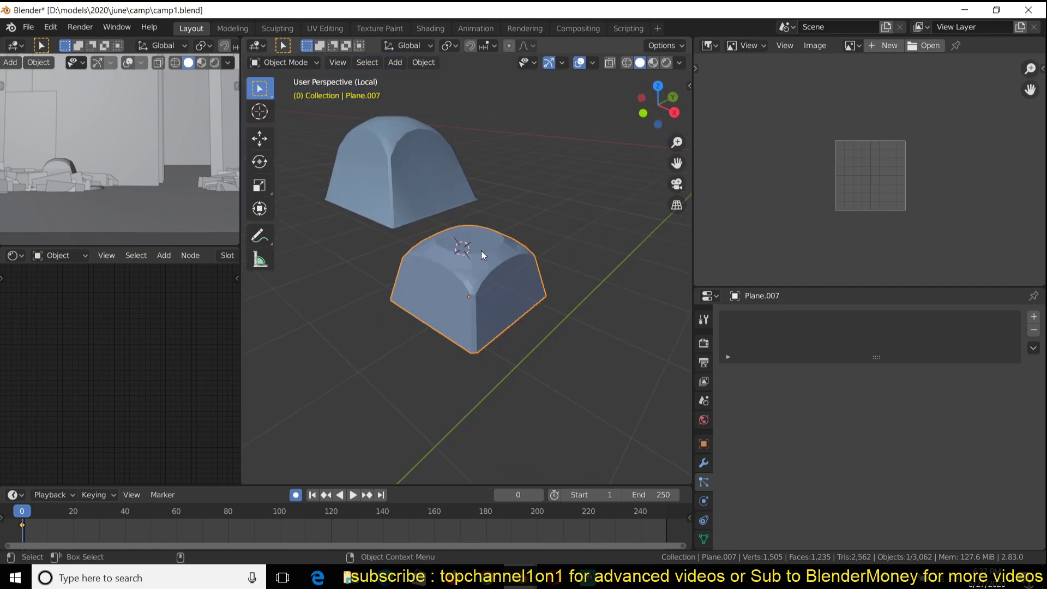
Step: Delete the practice block and select the original tent
key(Delete)
click(445, 194)
key(Tab)
shift+middle_drag(445, 206, 428, 289)
scroll(495, 311, up, 3)
key(Tab)
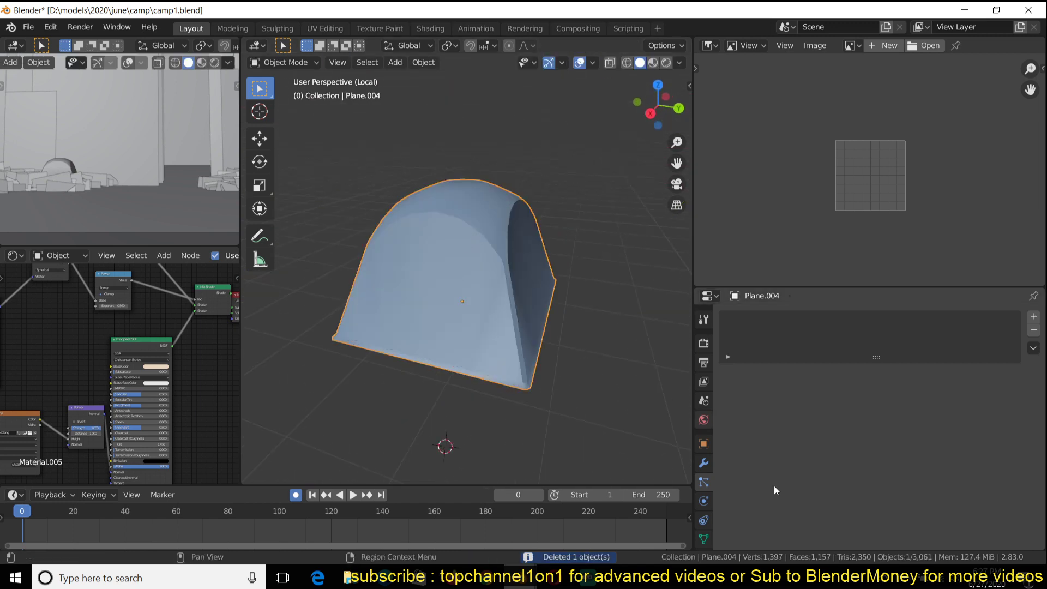
Step: Leave the isolated view and frame the selected tent in the full camp scene
scroll(575, 394, down, 3)
scroll(401, 322, up, 2)
middle_drag(464, 202, 471, 326)
key(KP_Divide)
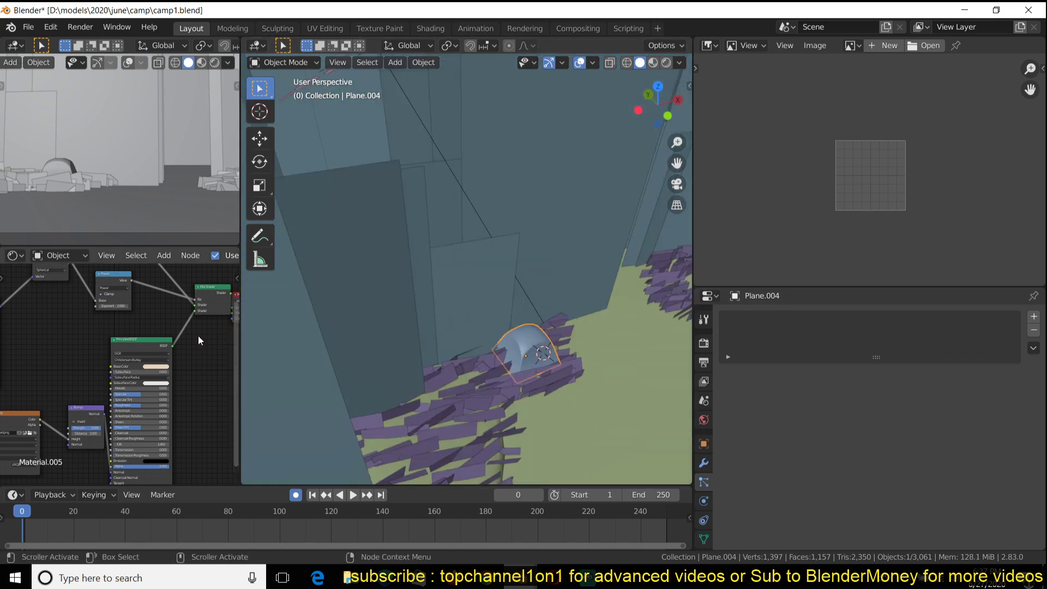
scroll(198, 336, down, 3)
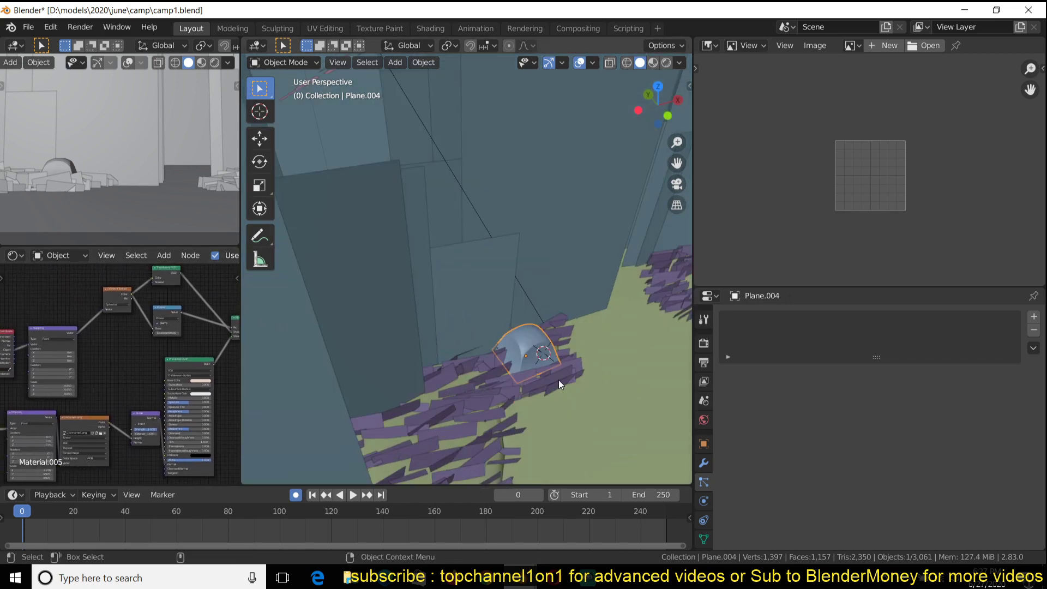
key(KP_Decimal)
scroll(189, 342, down, 1)
scroll(466, 254, down, 2)
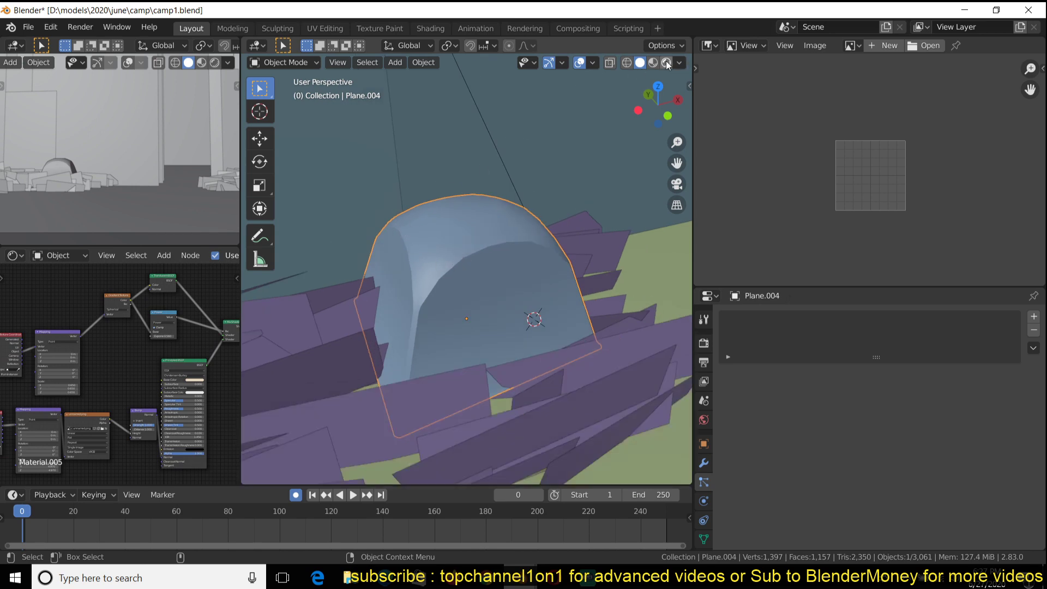
Step: In wireframe shading, select the tent shell, its frame strips and the point light inside, and isolate them
scroll(546, 207, up, 5)
key(z)
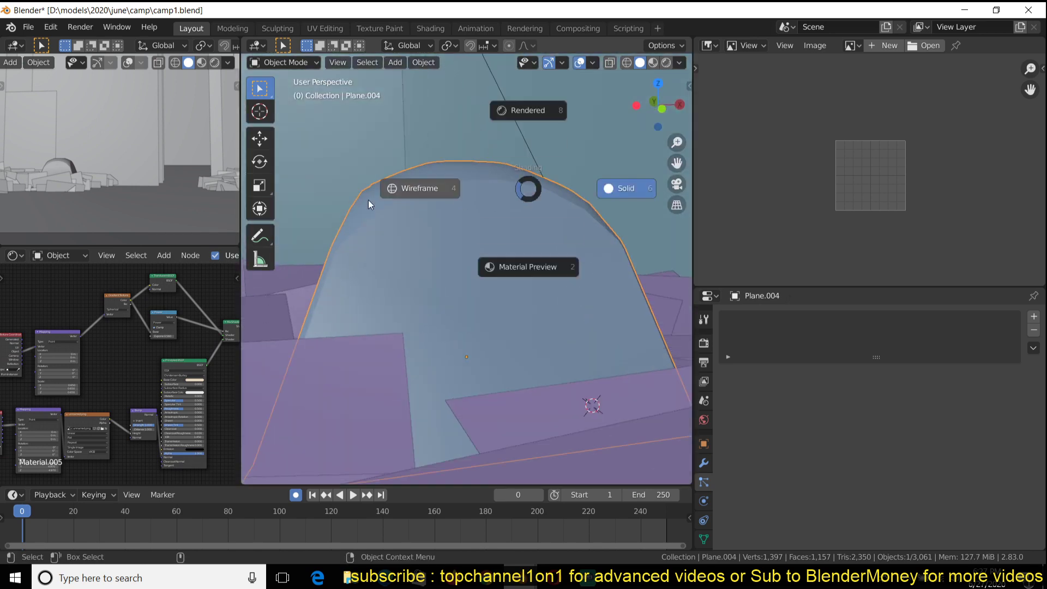
click(368, 204)
shift+click(461, 195)
middle_drag(481, 276, 463, 291)
shift+click(464, 281)
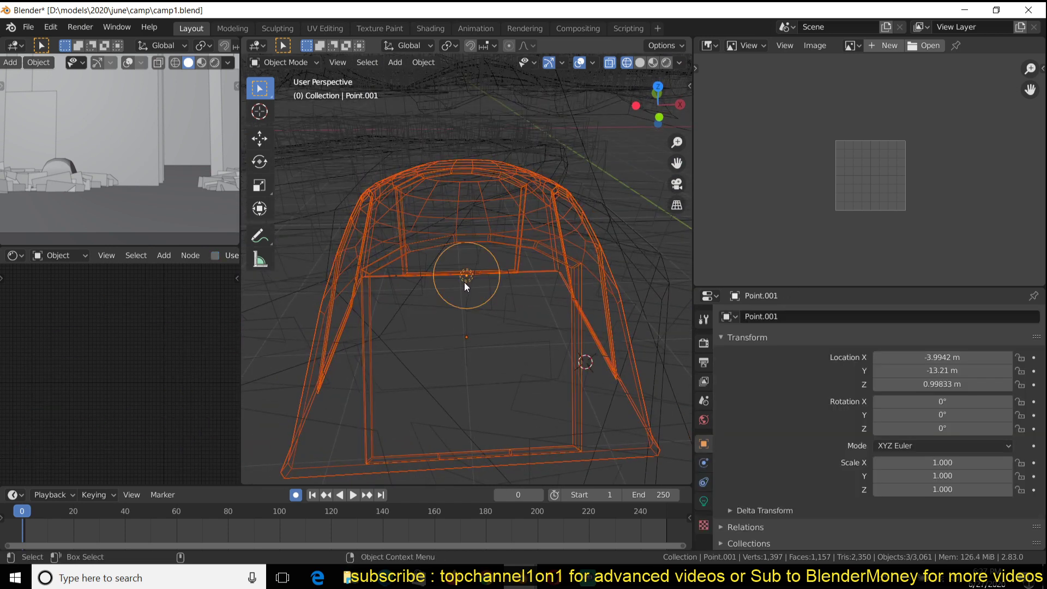
key(KP_Divide)
Step: Show the isolated tent in Rendered shading with nothing selected and view it from a corner
key(z)
click(514, 281)
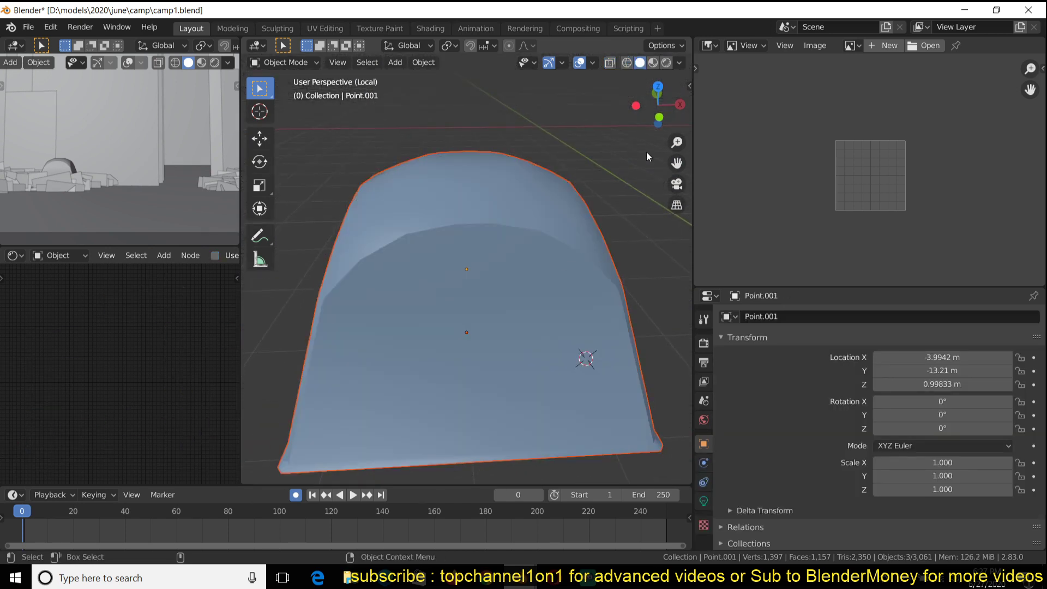
click(667, 63)
scroll(613, 165, down, 4)
click(614, 211)
middle_drag(588, 253, 546, 262)
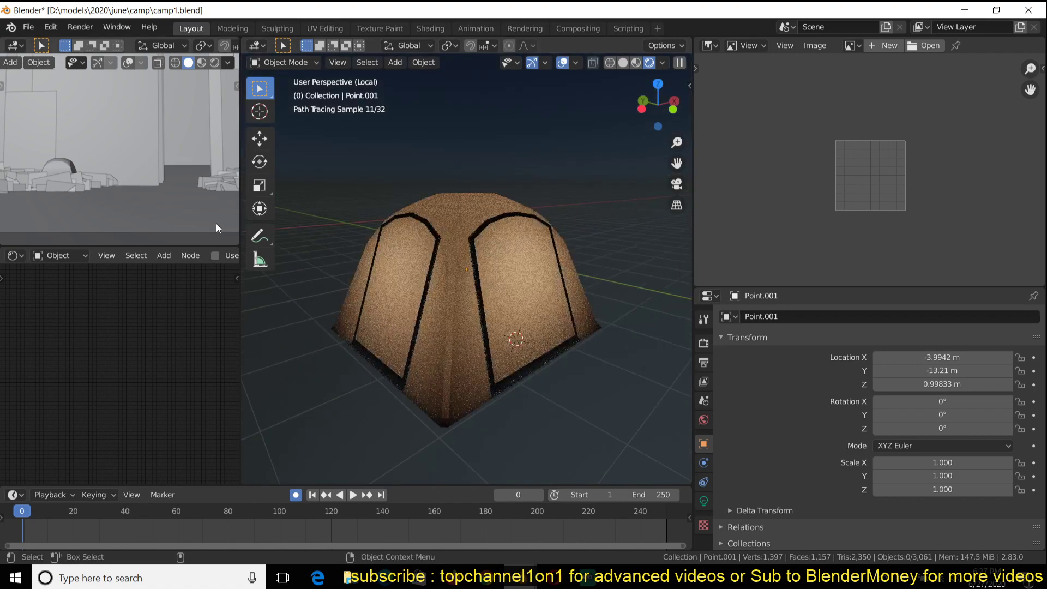
scroll(405, 316, up, 2)
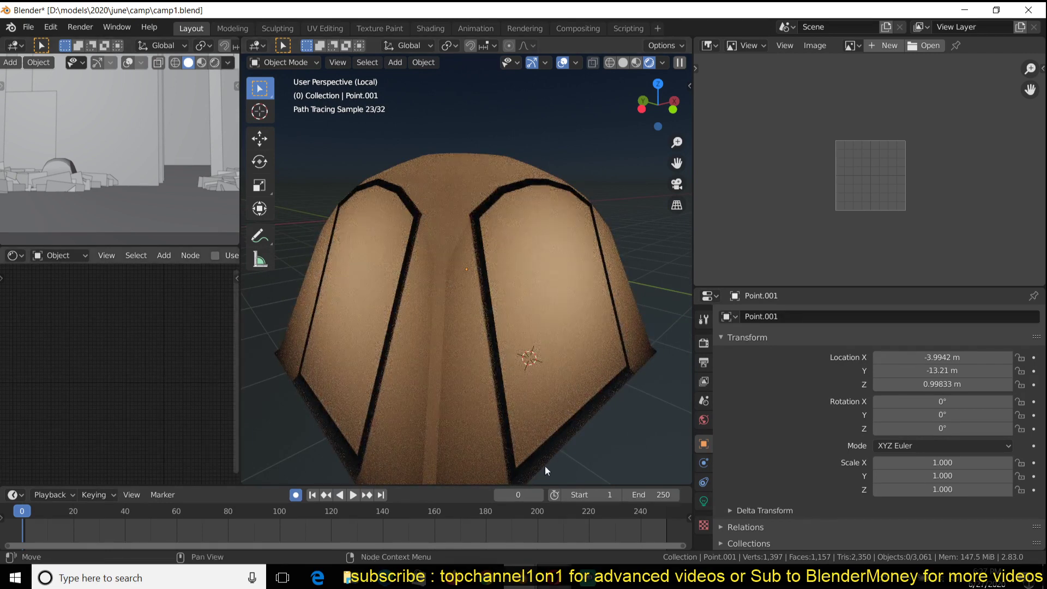
Step: Bring up the finished render 0024.png to look at the tent, and return to the scene
mouse_move(491, 578)
click(622, 518)
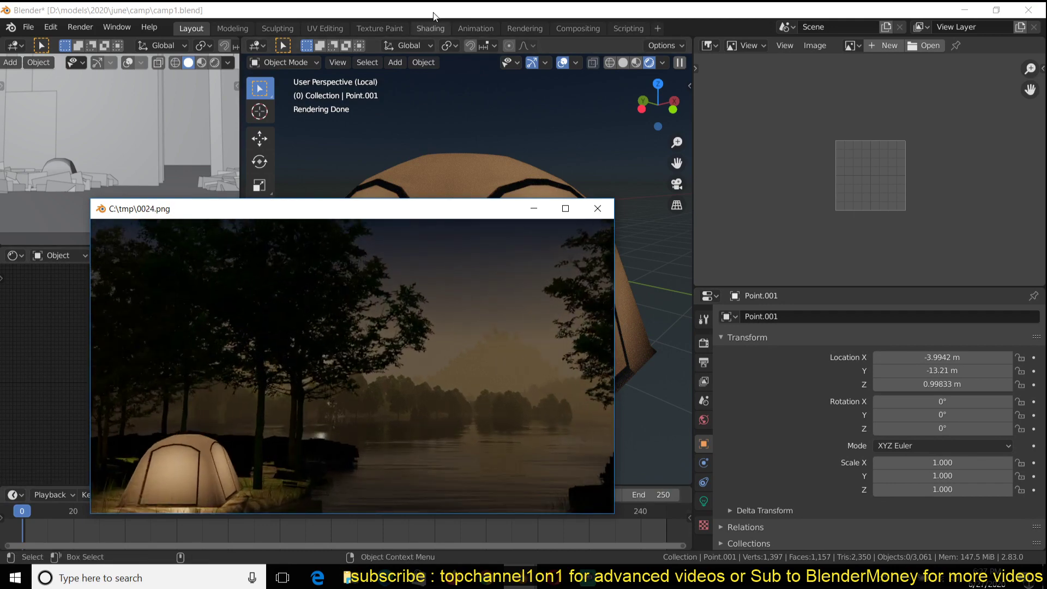
click(483, 4)
Step: Select the tent shell and examine its material's mapping, texture, bump and shader nodes
click(468, 246)
scroll(468, 256, down, 3)
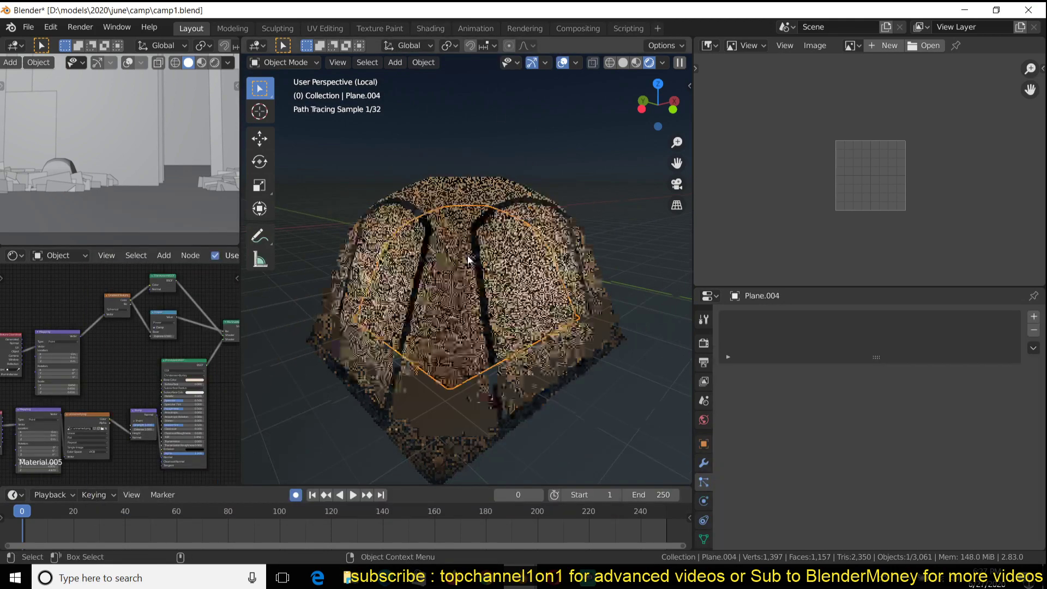
scroll(117, 376, up, 2)
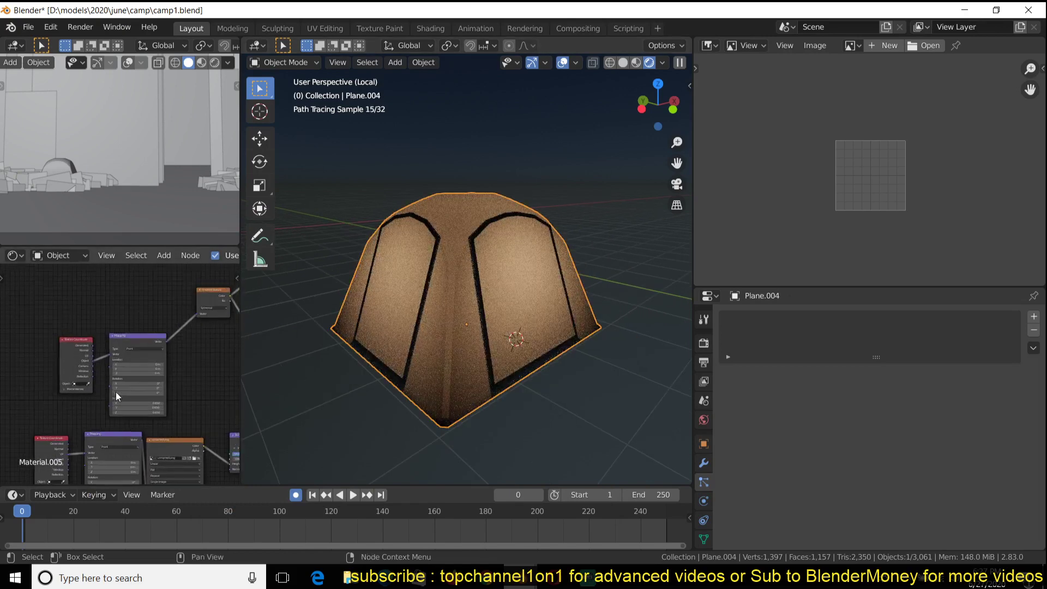
scroll(116, 391, up, 4)
middle_drag(142, 382, 10, 396)
middle_drag(218, 336, 57, 375)
scroll(65, 371, down, 4)
scroll(137, 355, up, 5)
middle_drag(16, 348, 180, 297)
scroll(147, 376, down, 2)
scroll(174, 381, down, 3)
middle_drag(166, 393, 233, 298)
middle_drag(172, 355, 109, 362)
scroll(120, 392, up, 2)
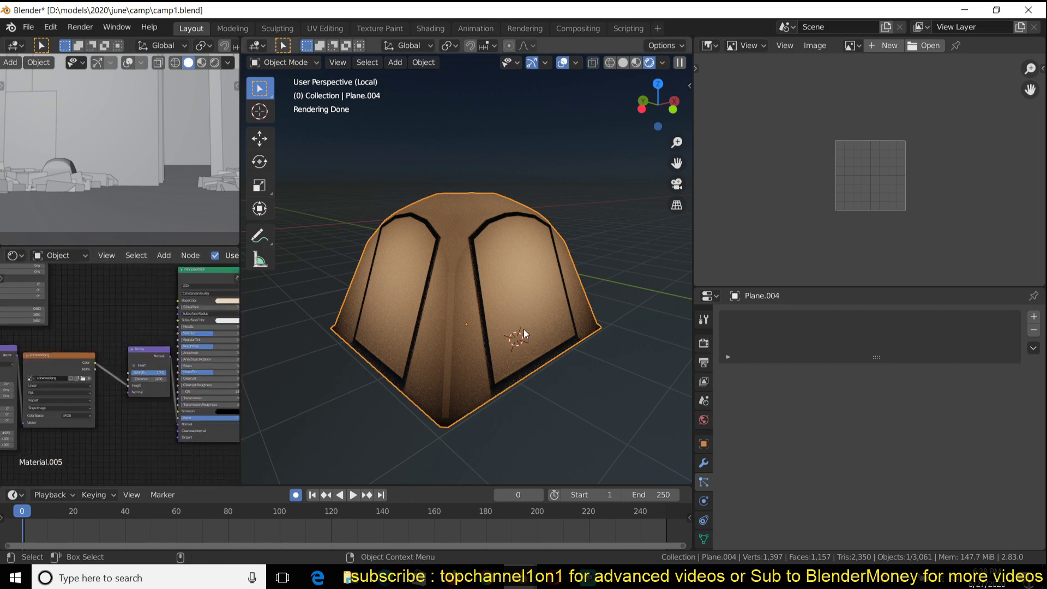
Step: Compare the rendered tent side with the image texture and Bump node feeding its Principled BSDF
middle_drag(482, 331, 475, 285)
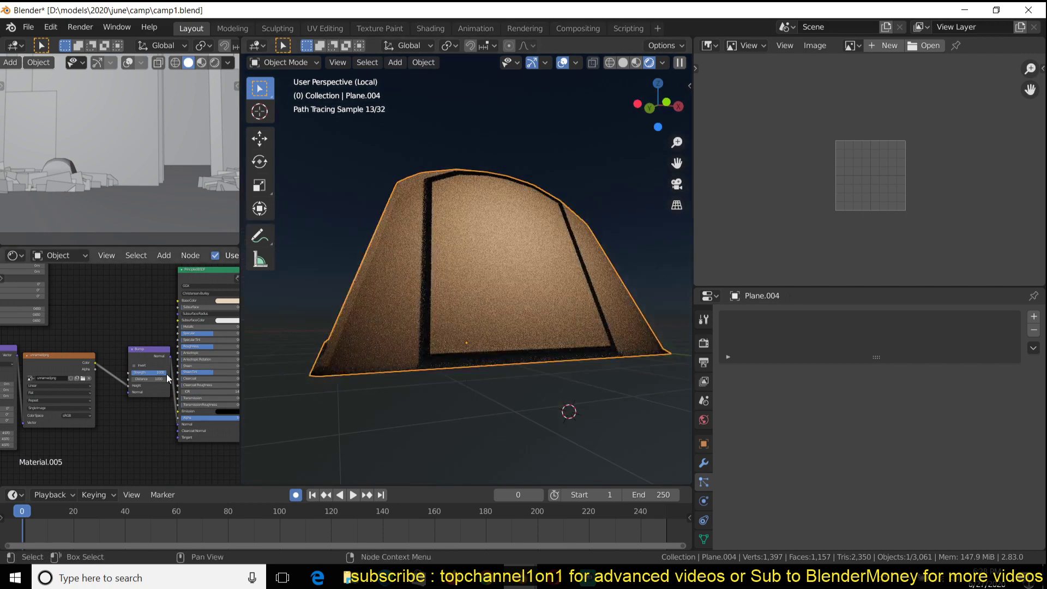
scroll(158, 382, up, 2)
middle_drag(109, 403, 82, 410)
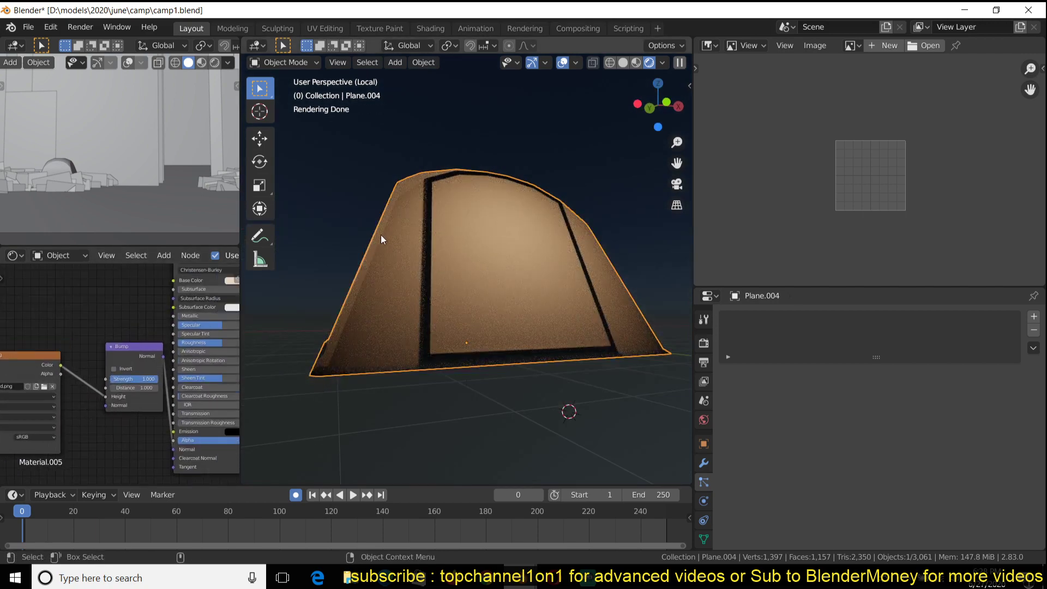
scroll(181, 301, down, 3)
middle_drag(180, 301, 128, 384)
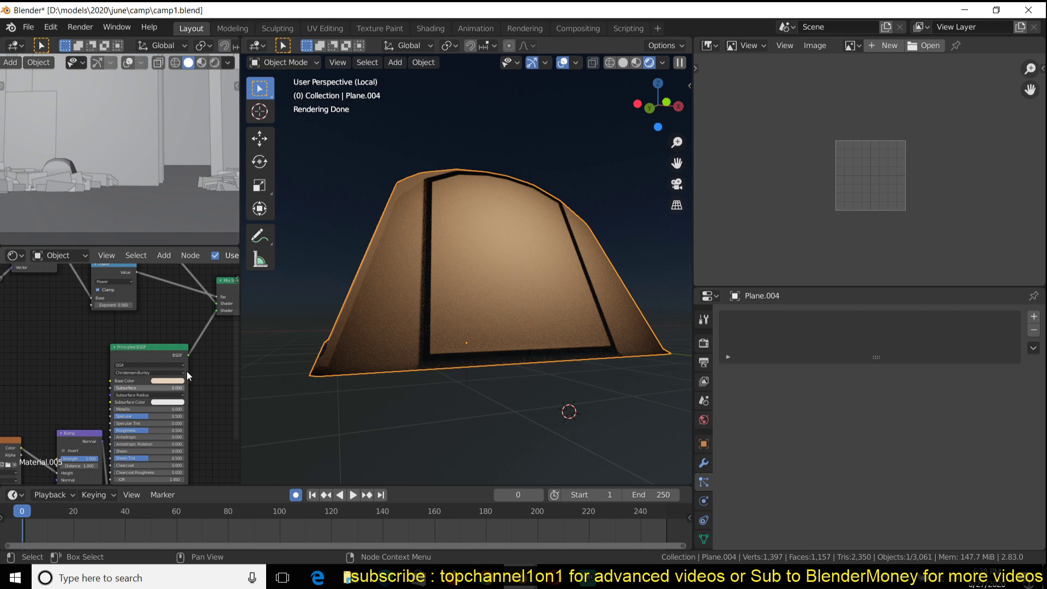
Step: Preview the Principled BSDF alone on the material output, comparing the tent in Material Preview and Rendered shading
middle_drag(231, 289, 163, 334)
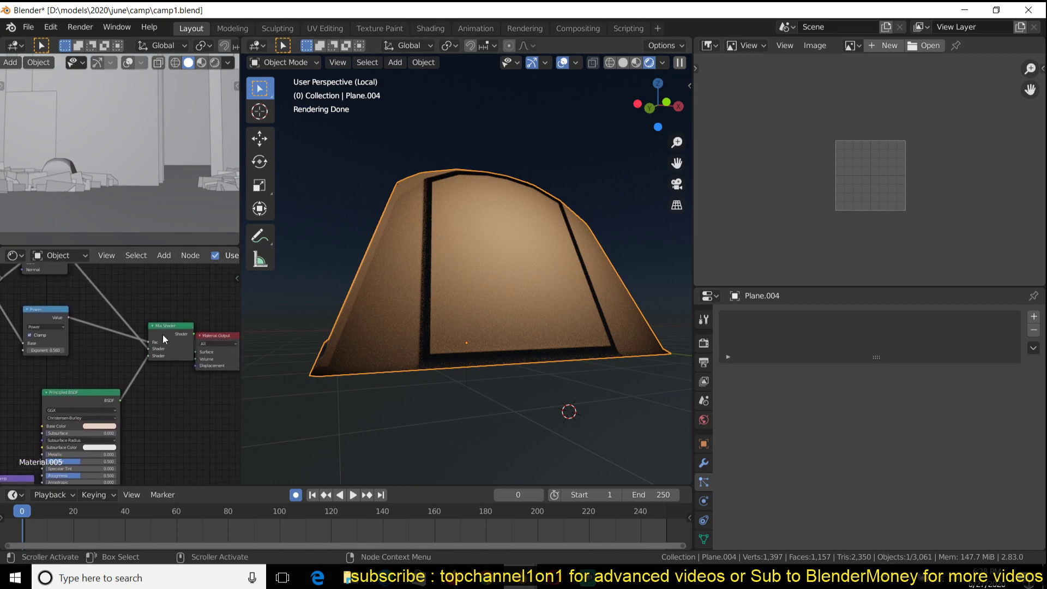
ctrl+shift+click(97, 404)
mouse_move(472, 222)
middle_down()
mouse_move(515, 228)
mouse_move(568, 168)
middle_up()
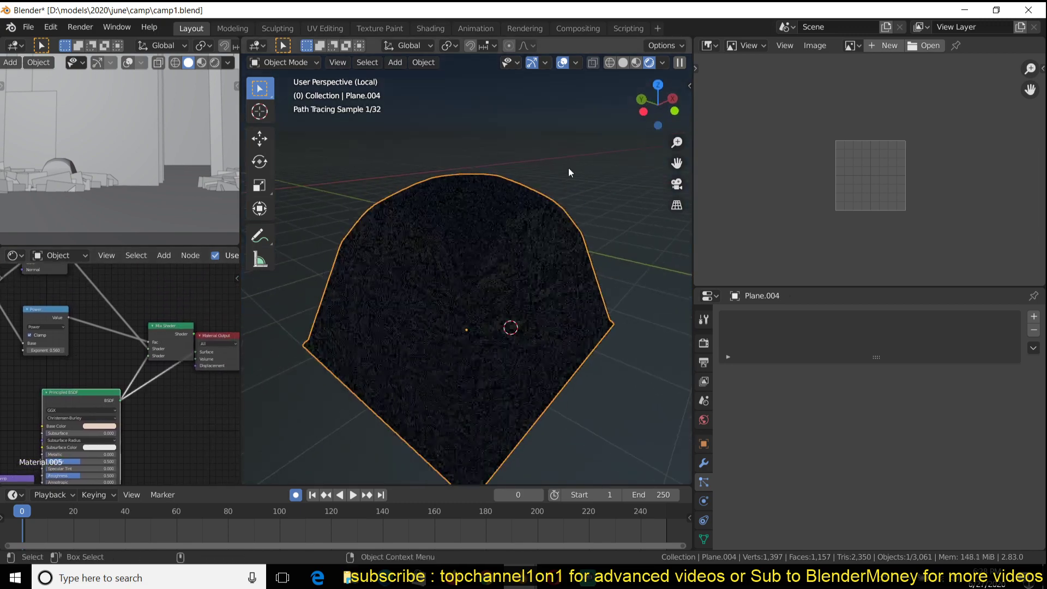
click(636, 62)
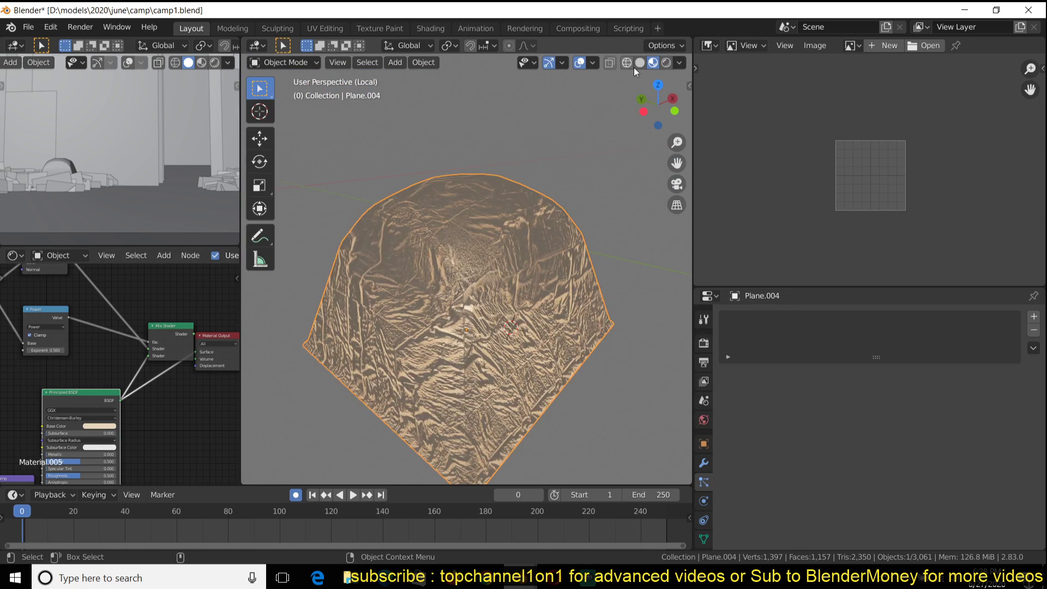
middle_drag(460, 308, 428, 258)
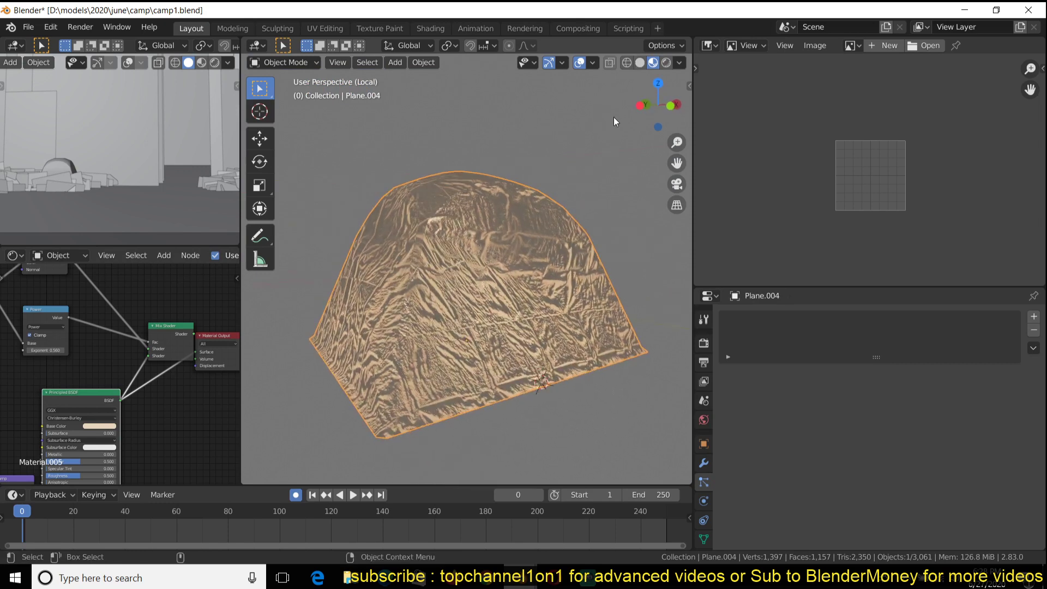
click(666, 62)
mouse_move(619, 169)
middle_down()
mouse_move(528, 193)
mouse_move(580, 156)
mouse_move(607, 186)
middle_up()
scroll(527, 193, up, 3)
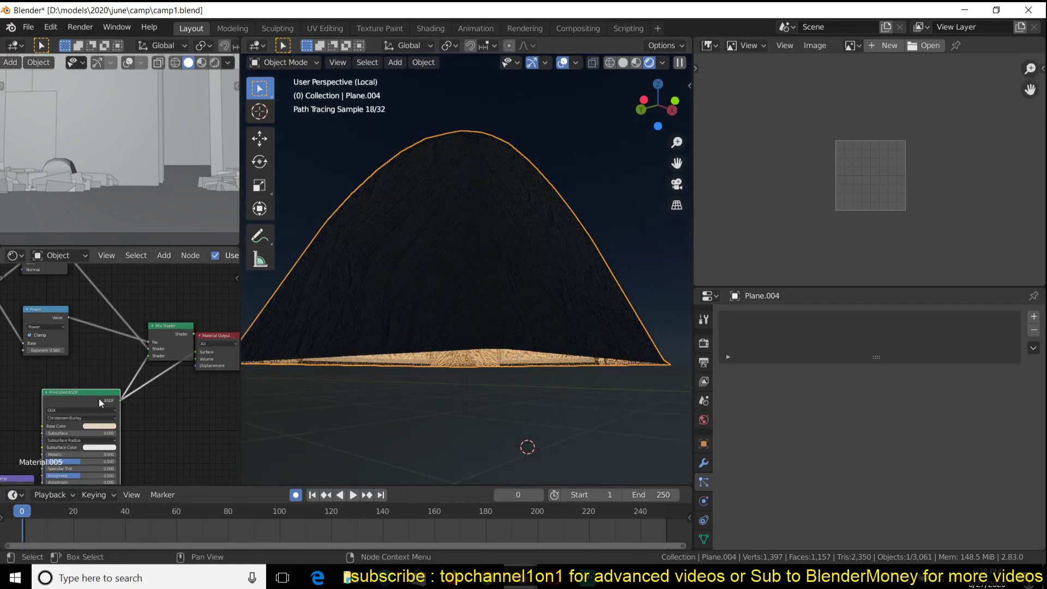
Step: Reconnect the Mix Shader to the material output and inspect the tent's wrinkled interior from below
ctrl+shift+click(175, 333)
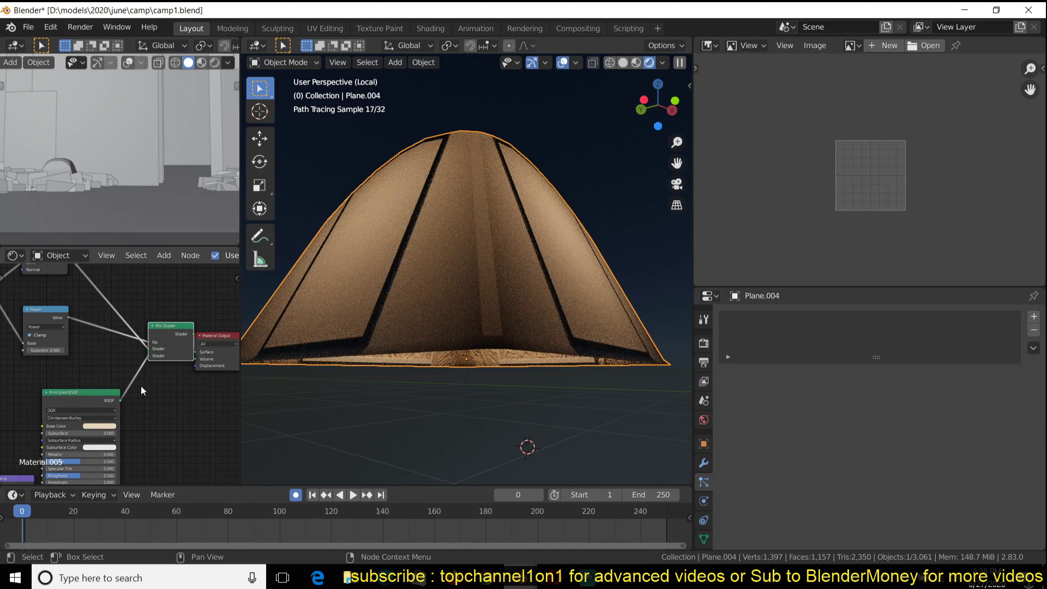
scroll(141, 387, down, 2)
middle_drag(359, 290, 371, 223)
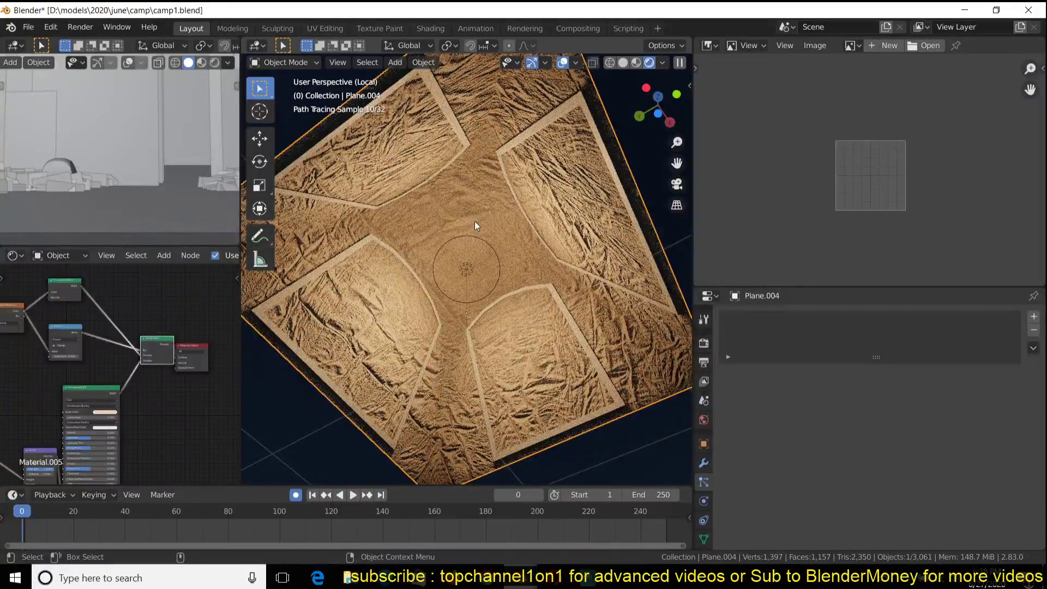
middle_drag(484, 306, 457, 401)
Step: Recalculate the normals of the tent's whole mesh to point inside and check the interior from below
key(Tab)
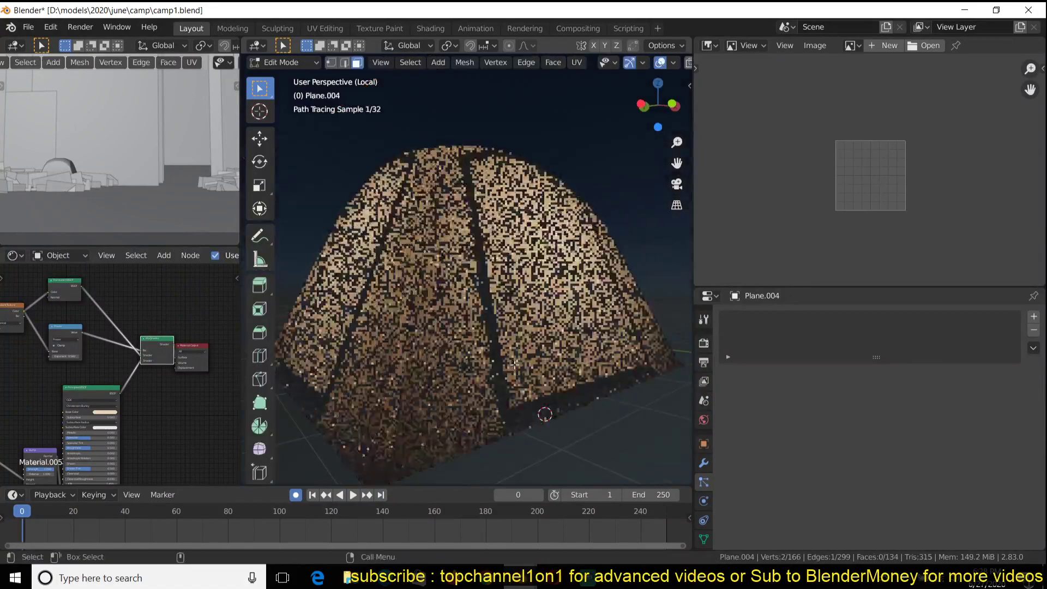
key(shift+n)
click(463, 469)
key(Tab)
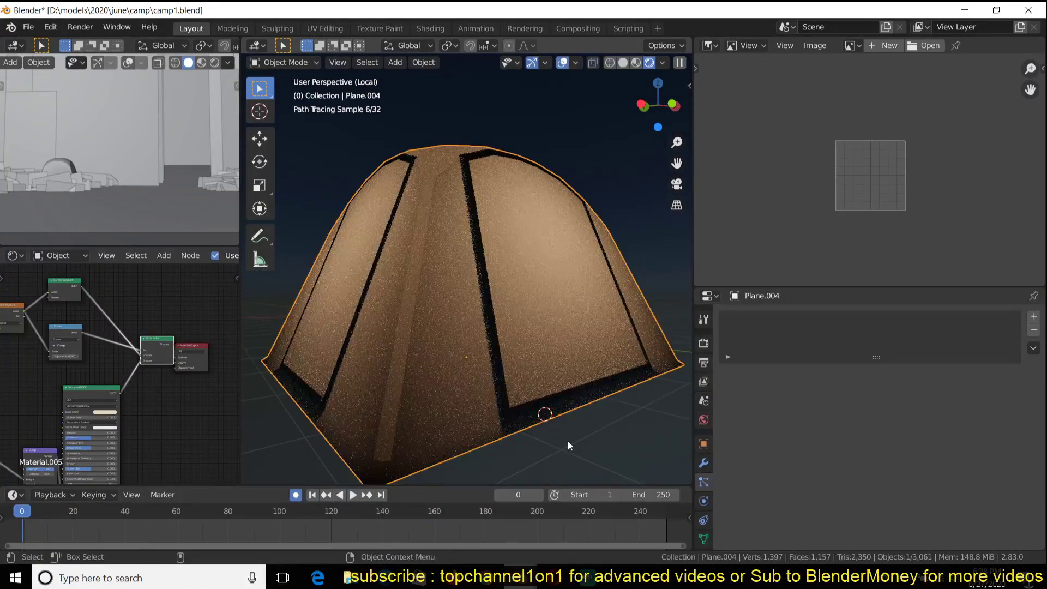
middle_drag(568, 441, 557, 394)
key(Tab)
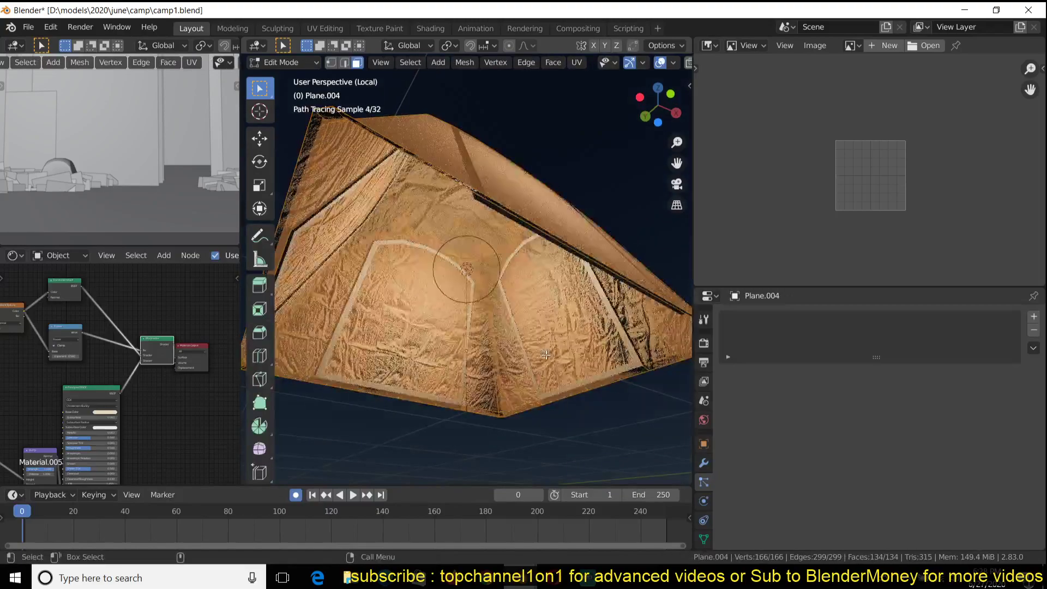
key(Tab)
Step: Duplicate the tent's point light and place the copy outside, about -1.12 m along Y and 0.83 m up, and reselect the tent
click(472, 260)
middle_drag(470, 268, 568, 347)
key(shift+d)
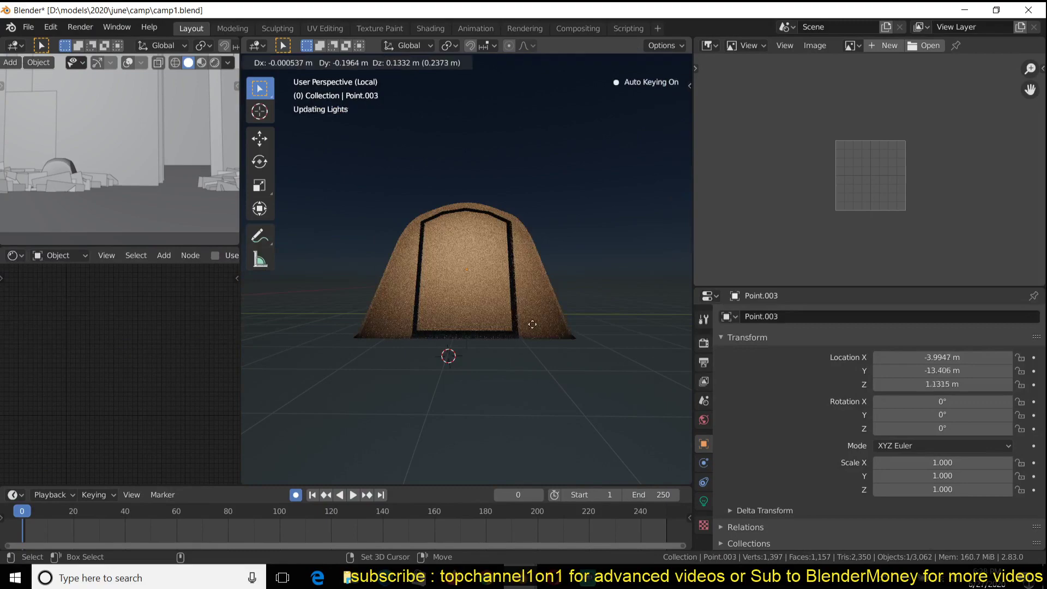
click(558, 283)
middle_drag(558, 283, 514, 324)
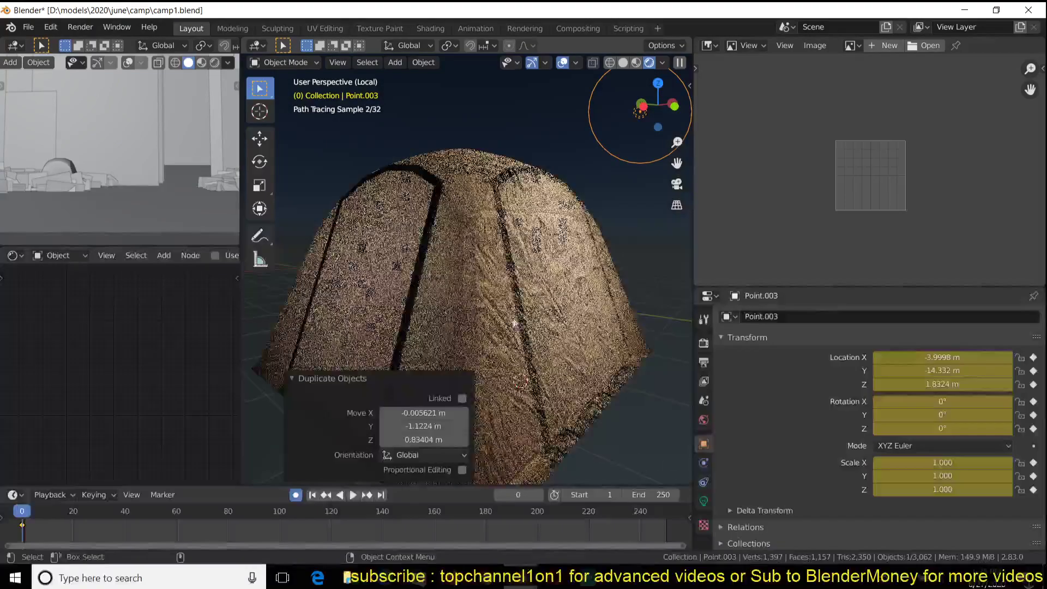
click(507, 300)
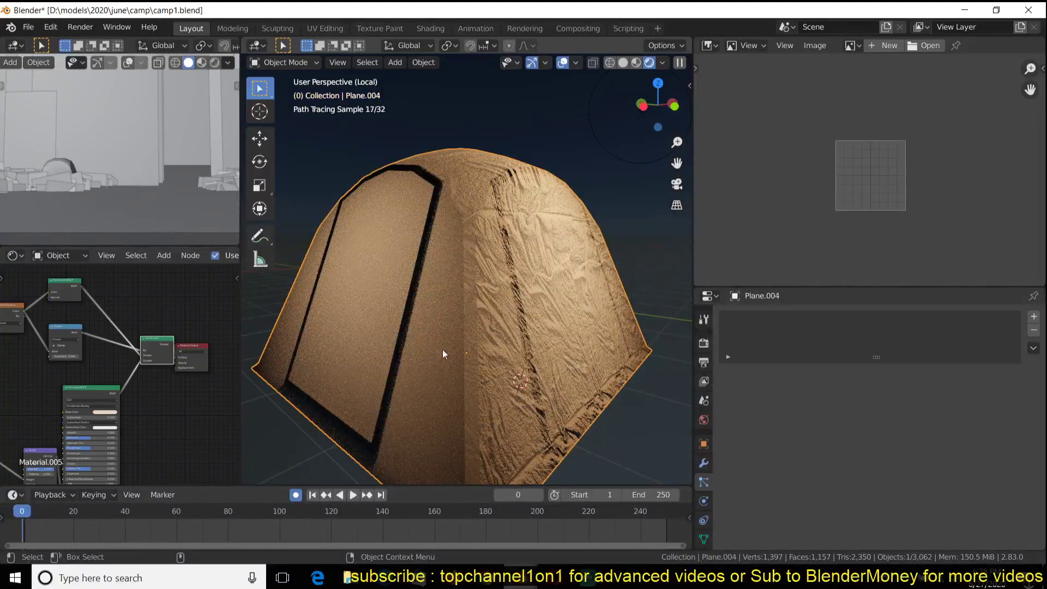
Step: Move the outer point light to the tent's opposite side, about -1.09 m along X, 1.27 m along Y and 0.16 m up
scroll(81, 463, up, 2)
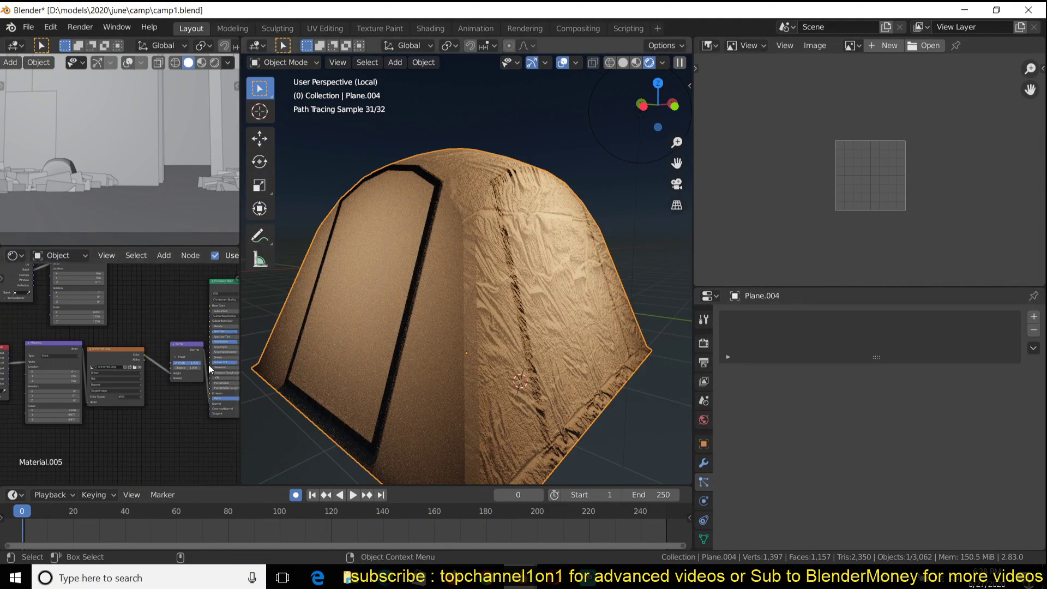
scroll(133, 387, up, 2)
middle_drag(206, 365, 126, 388)
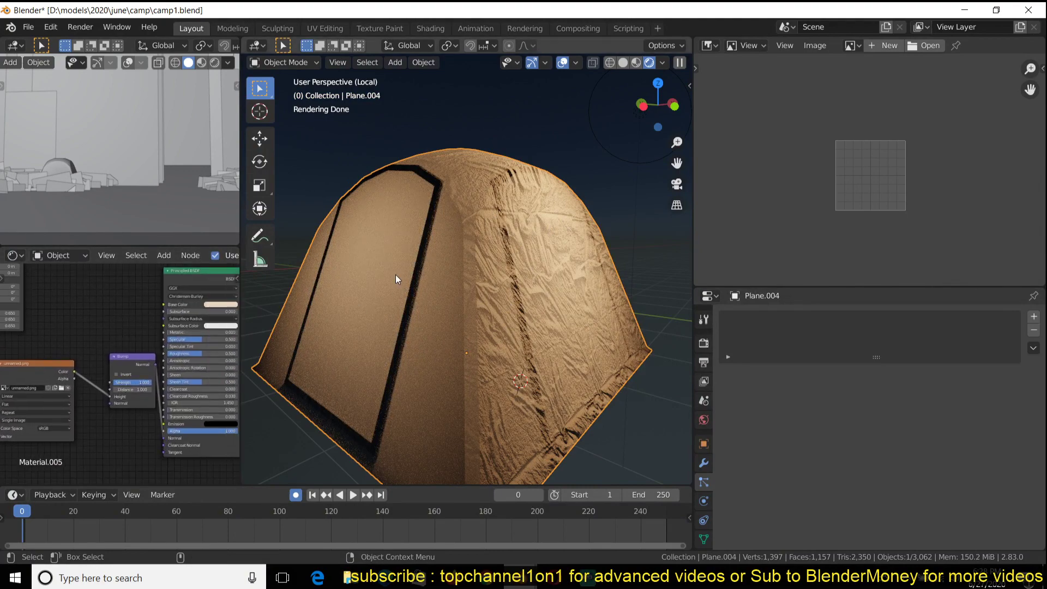
scroll(395, 274, down, 4)
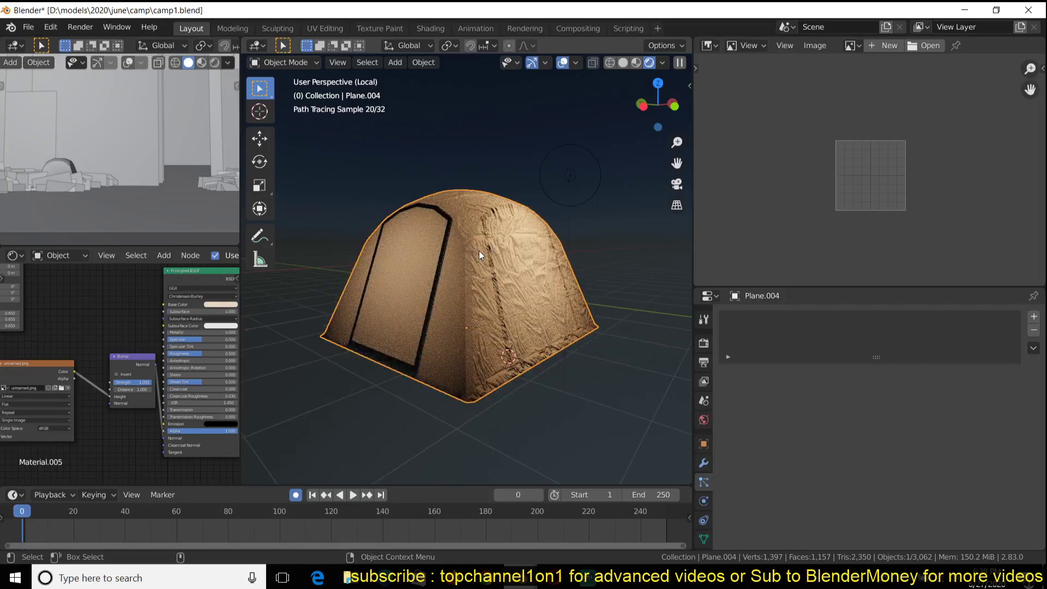
click(571, 165)
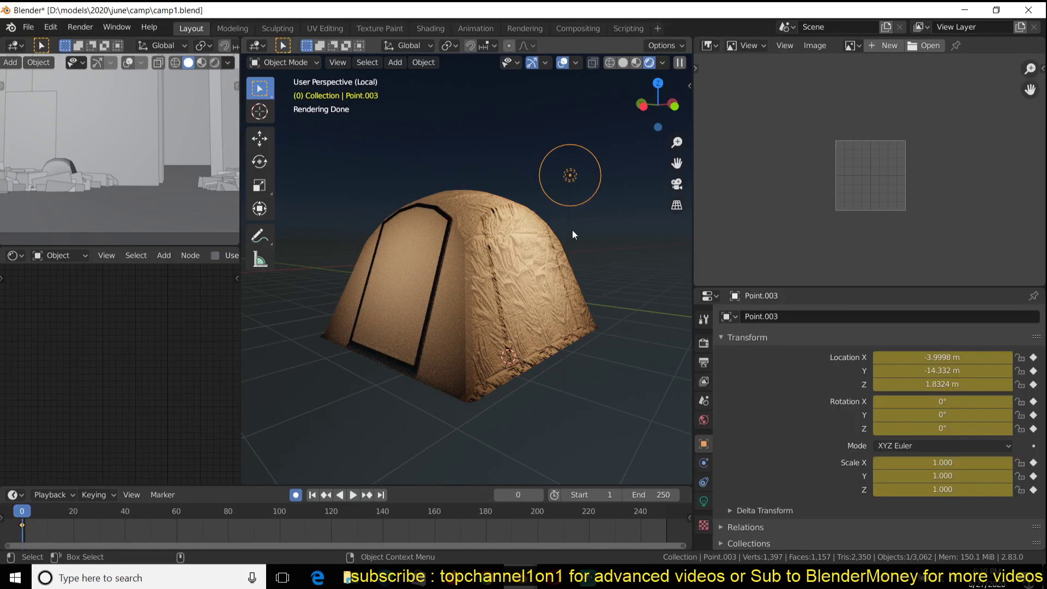
key(g)
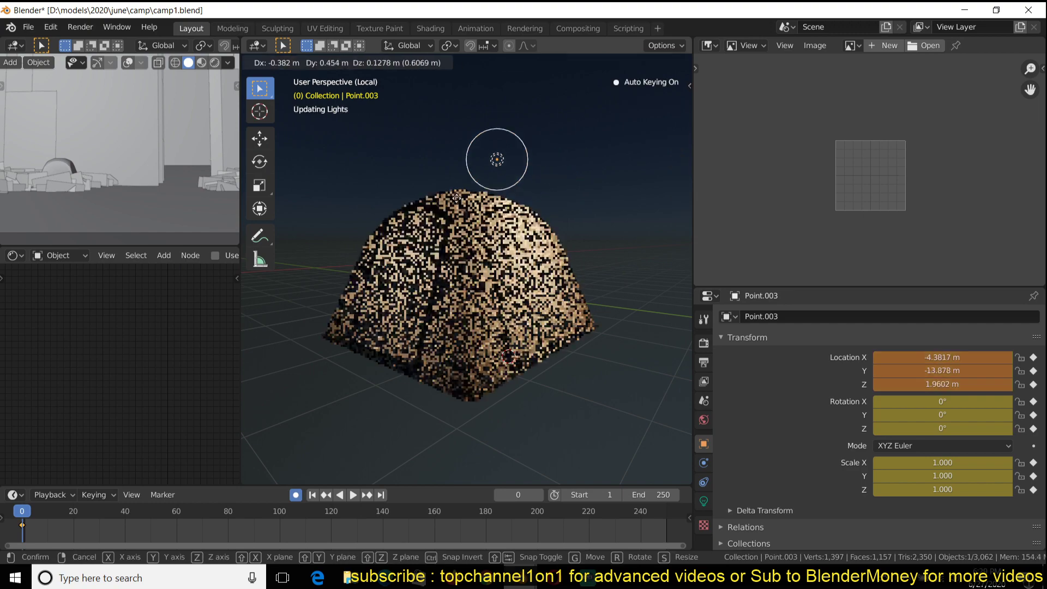
click(343, 198)
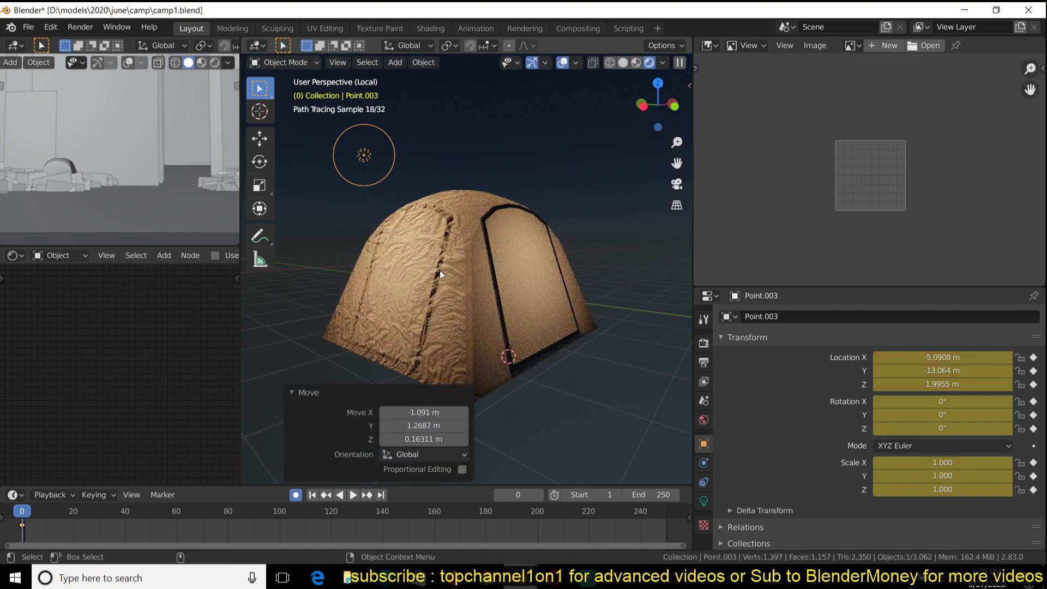
Step: Preview the tent's wrinkle image texture alone and set its Mapping scale to 2.410 on all three axes
click(387, 284)
middle_drag(125, 318, 267, 327)
ctrl+shift+click(179, 378)
ctrl+shift+click(179, 377)
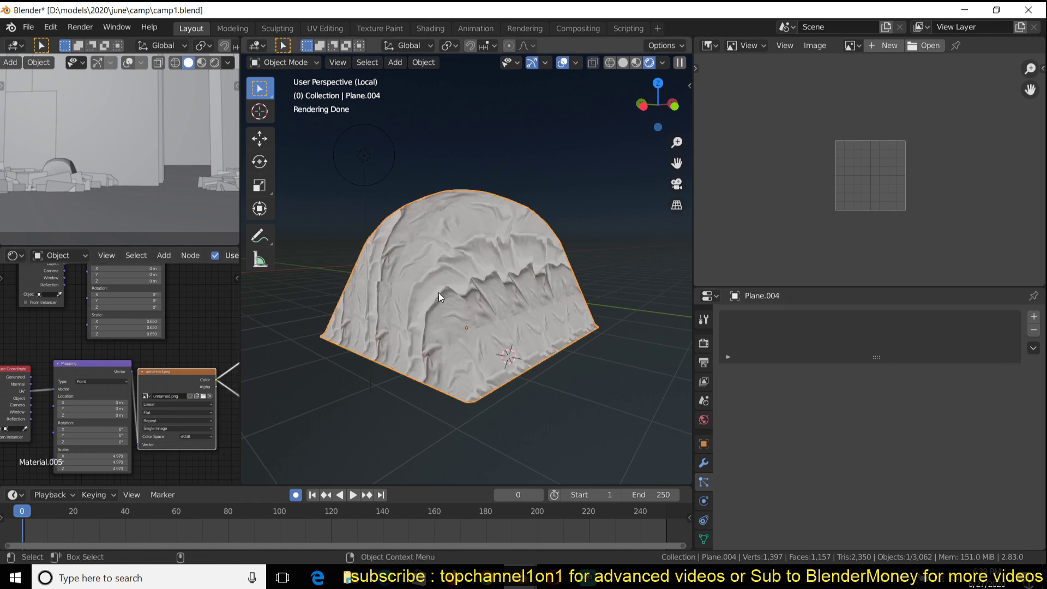
scroll(112, 414, up, 1)
middle_drag(106, 421, 122, 387)
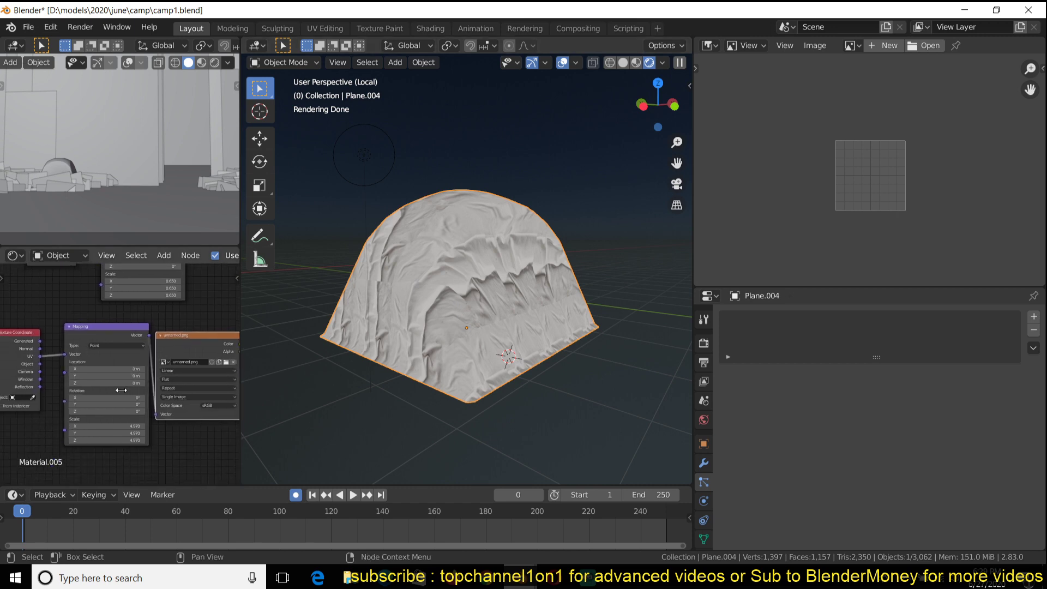
shift+drag(129, 428, 0, 441)
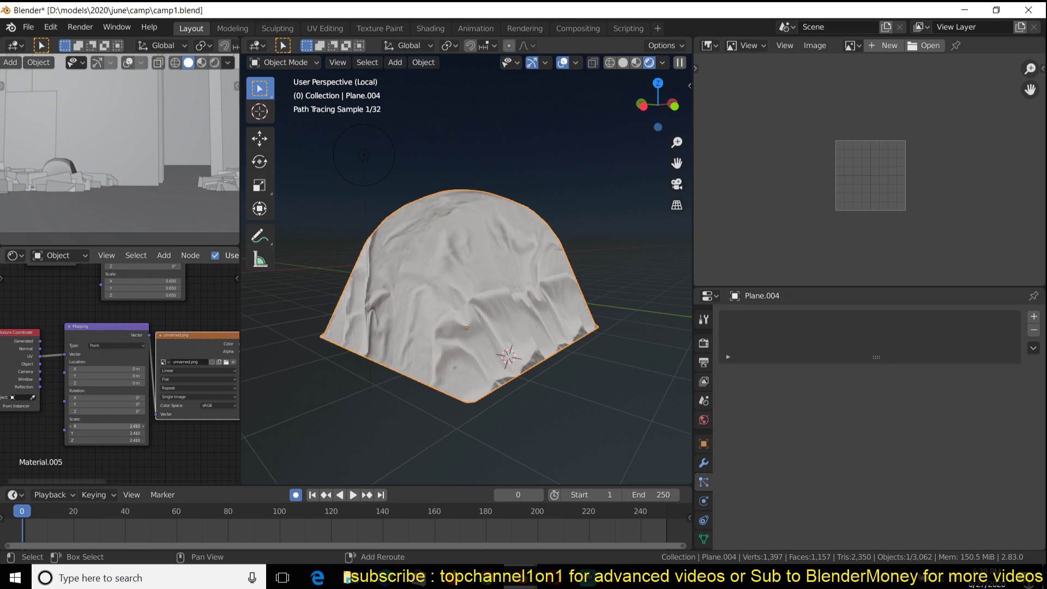
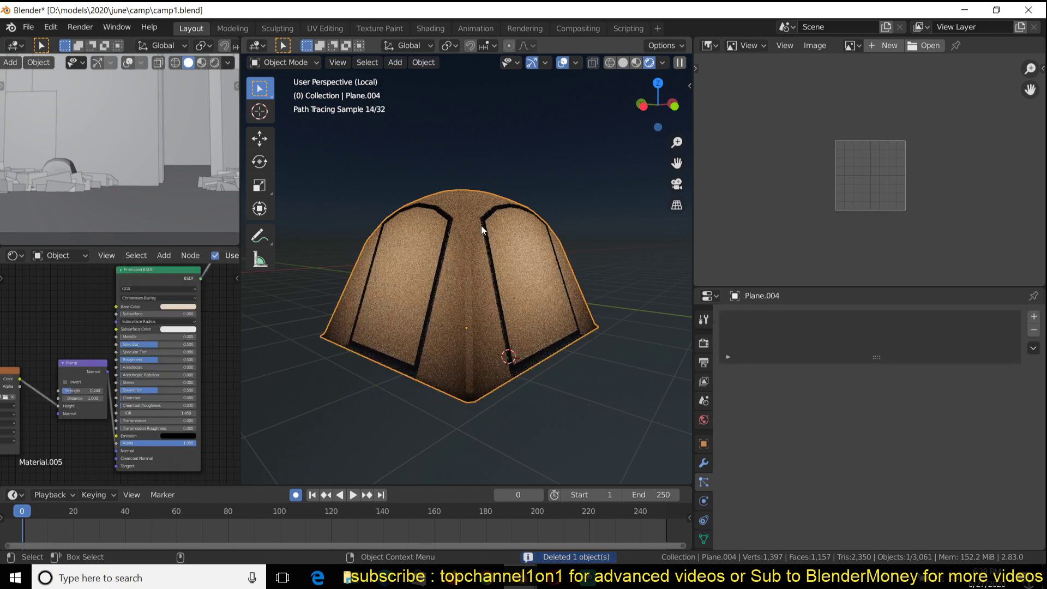
Step: Undo the deletion of the outer point light and reselect the tent
key(ctrl+z)
key(ctrl+z)
click(317, 268)
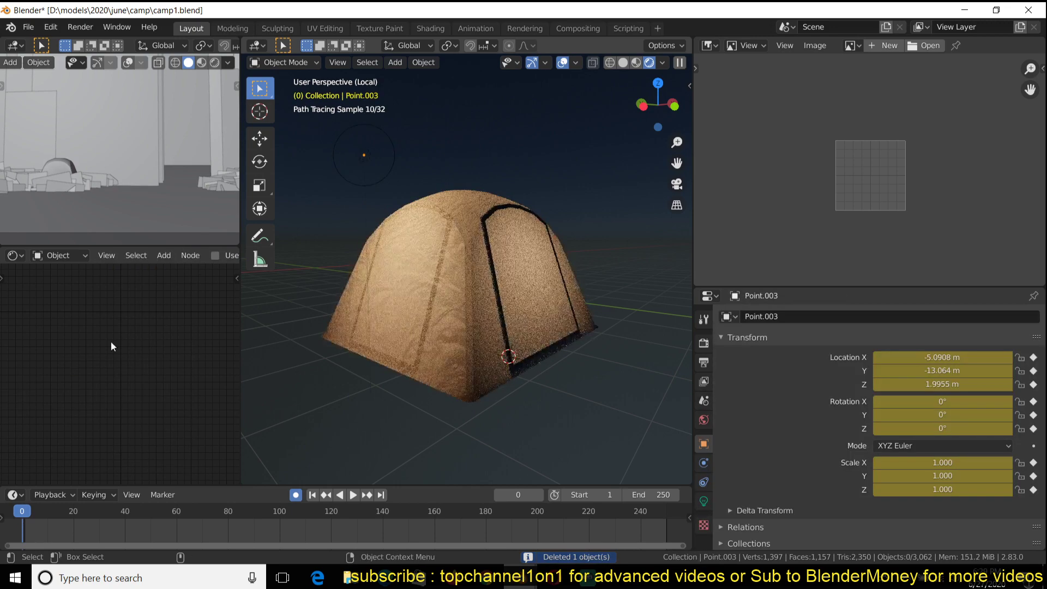
middle_drag(114, 343, 116, 343)
click(464, 217)
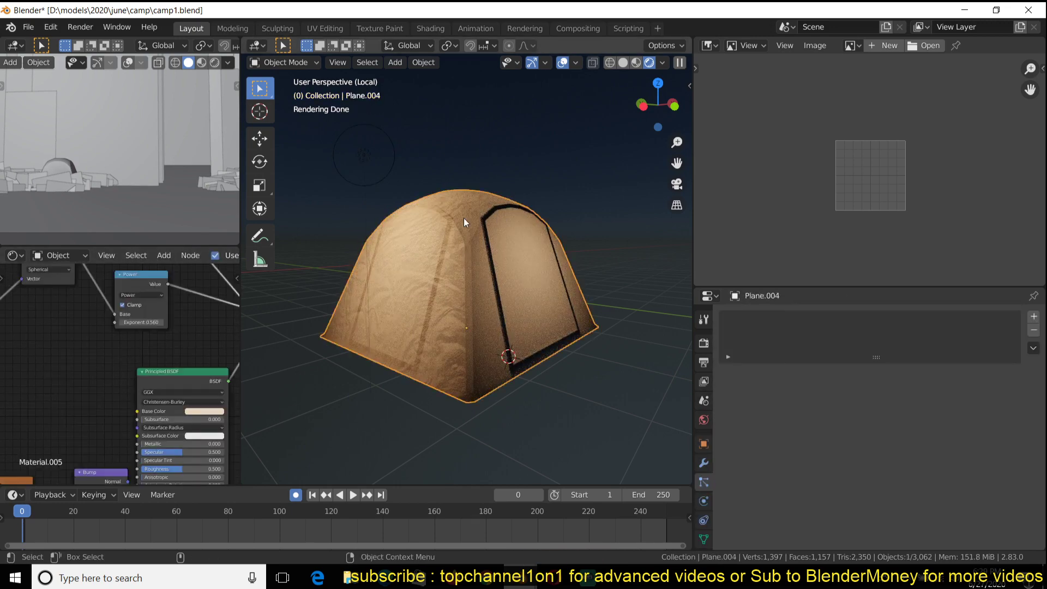
Step: Set the roughness of the tent's Principled BSDF to 0.180
middle_drag(164, 439, 92, 279)
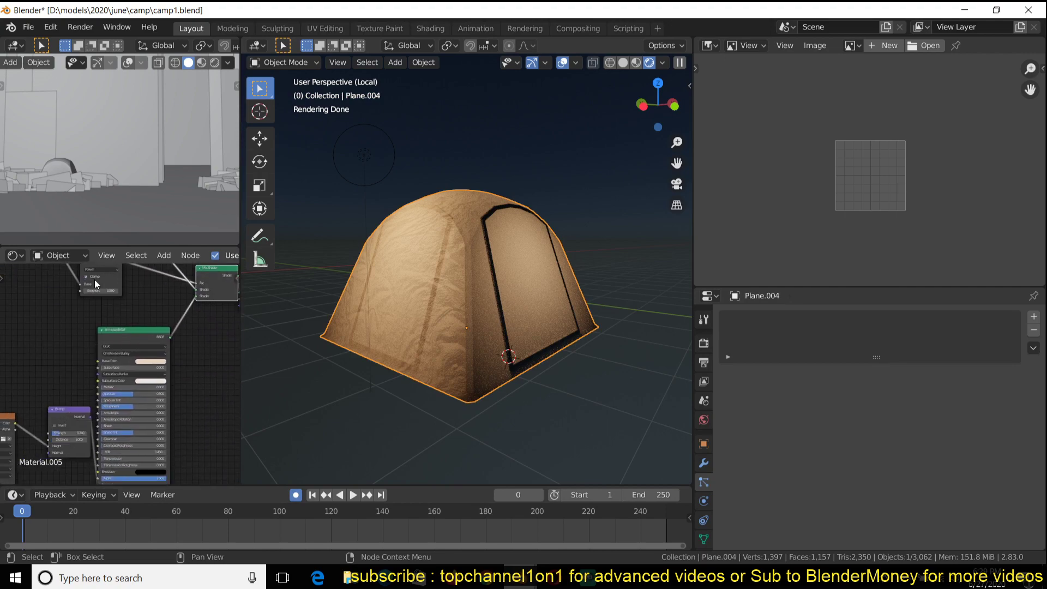
scroll(112, 391, up, 5)
drag(129, 432, 113, 426)
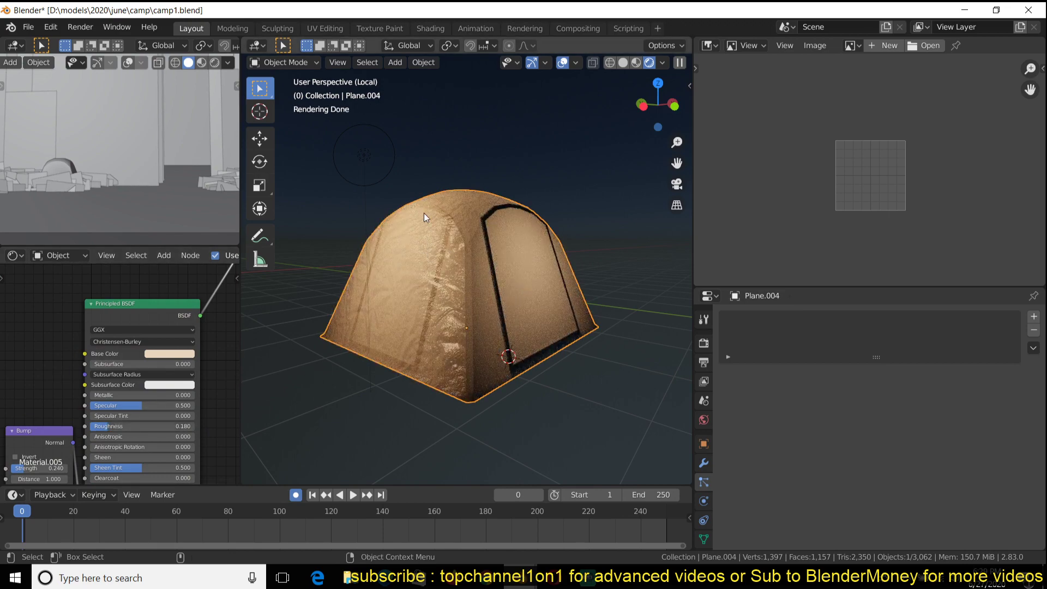
Step: Duplicate the outer point light, placing the copy about 0.62 m along X, -1.53 m along Y and -0.20 m along Z
click(398, 167)
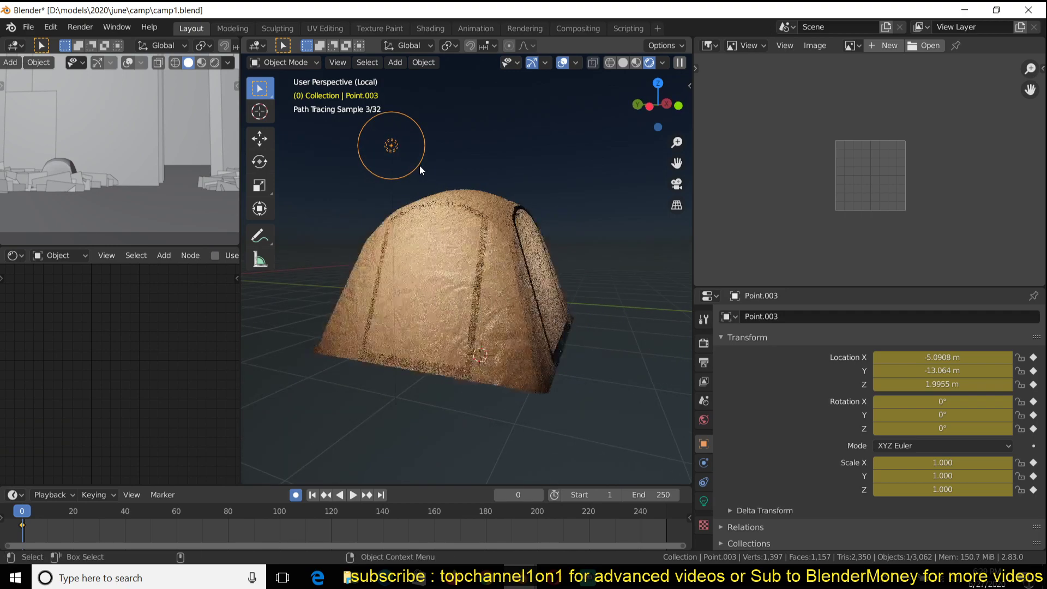
key(shift+d)
click(638, 195)
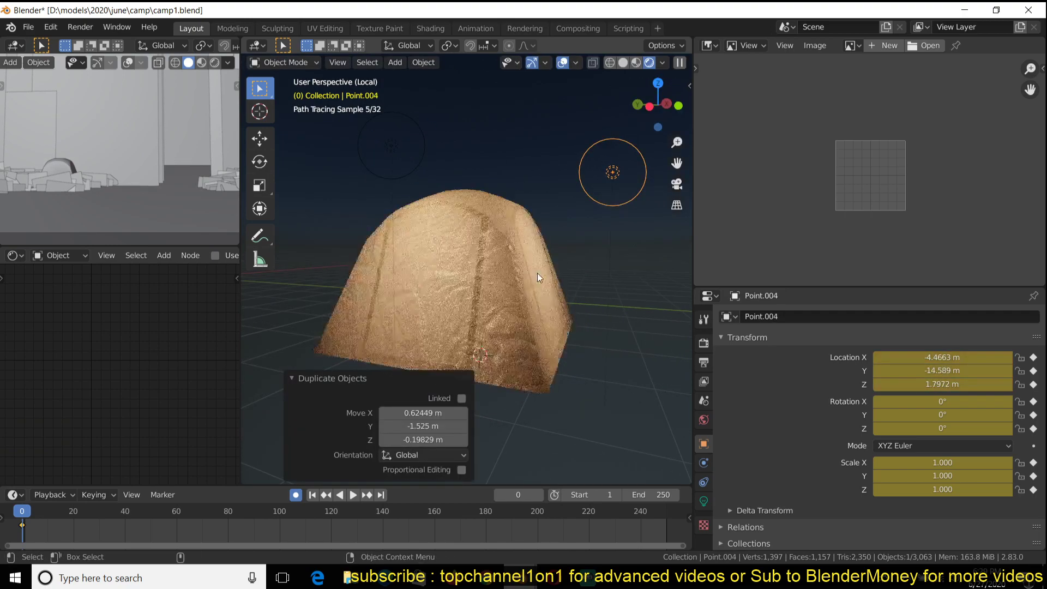
Step: Delete the keyframes of both outer point lights and turn off automatic keyframing
right_click(198, 535)
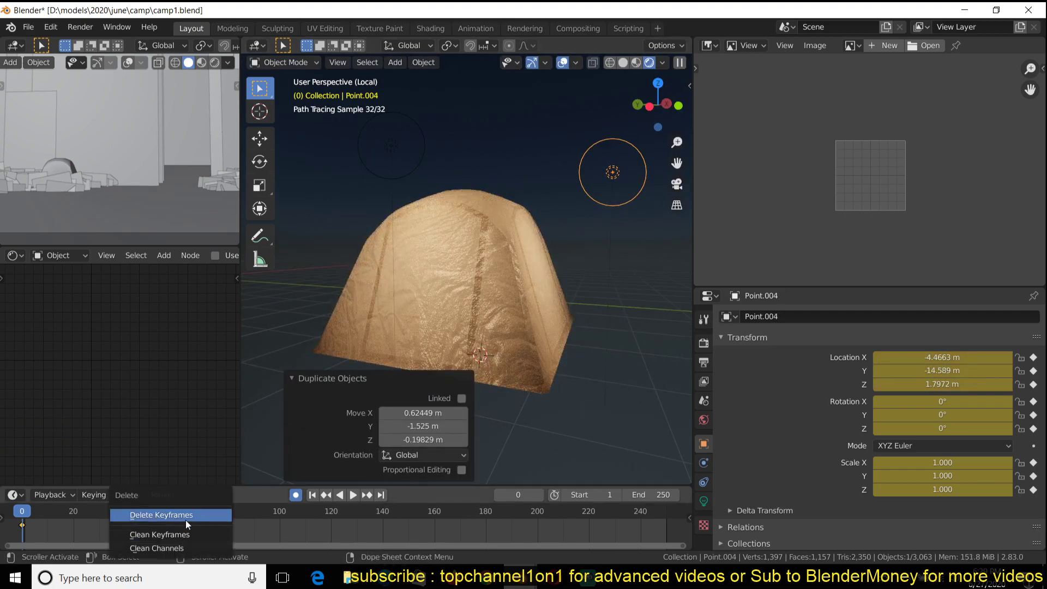
click(185, 519)
click(388, 155)
right_click(149, 540)
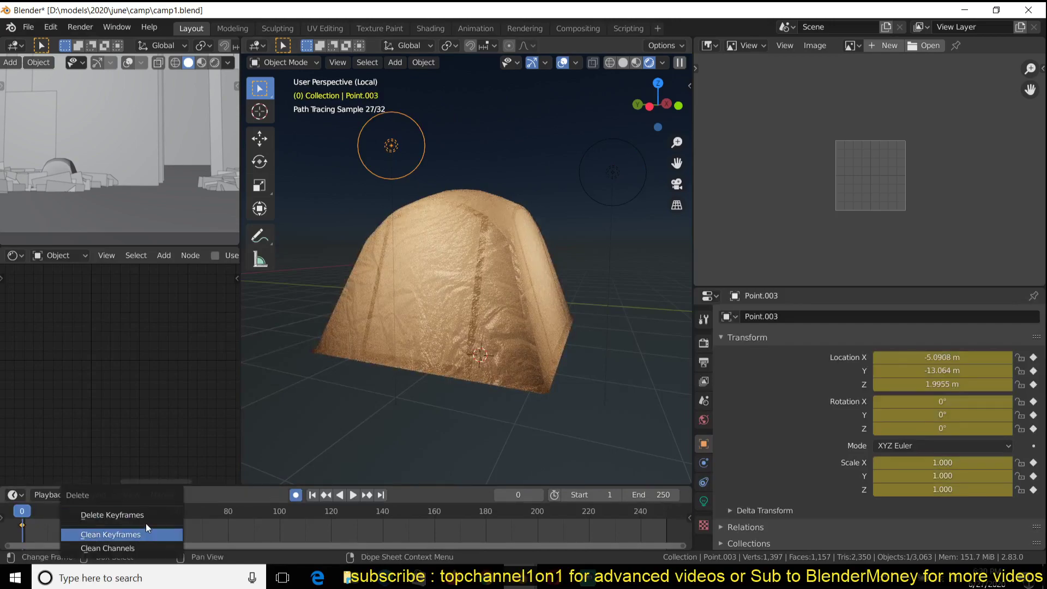
click(146, 519)
click(294, 496)
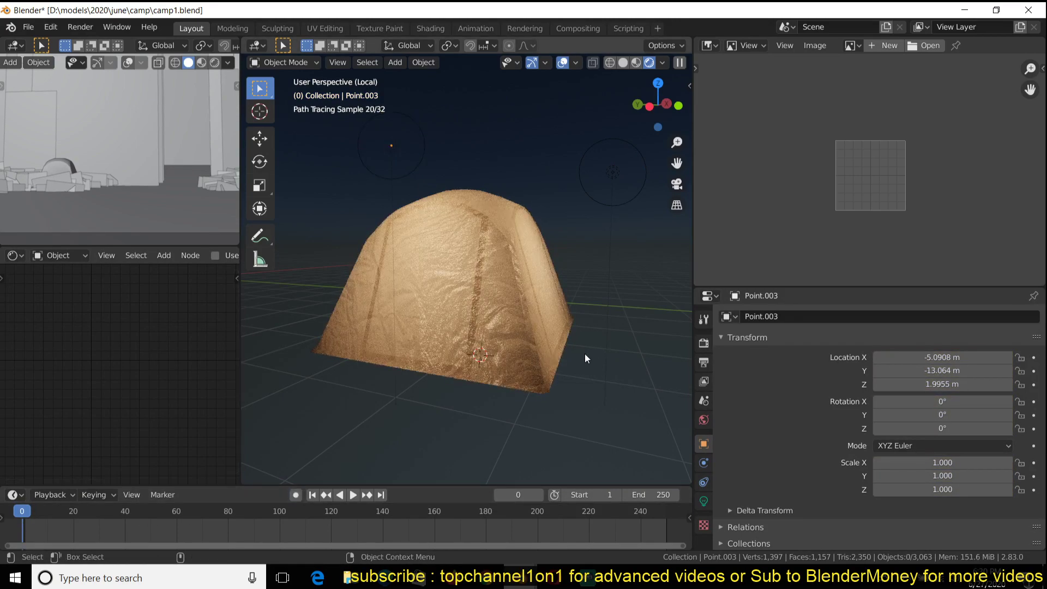
middle_drag(585, 354, 521, 386)
click(588, 577)
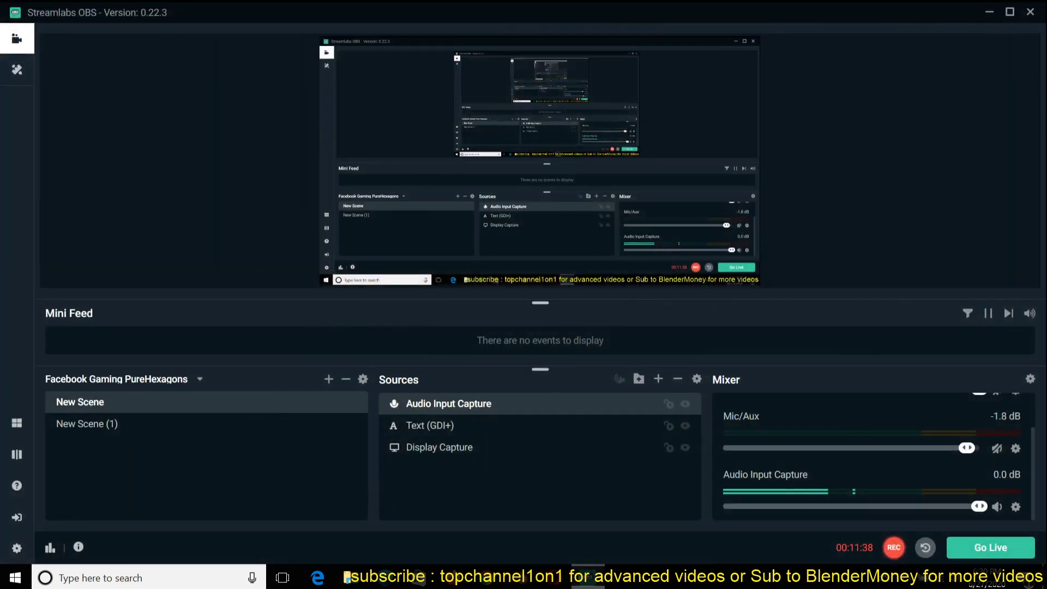
click(588, 577)
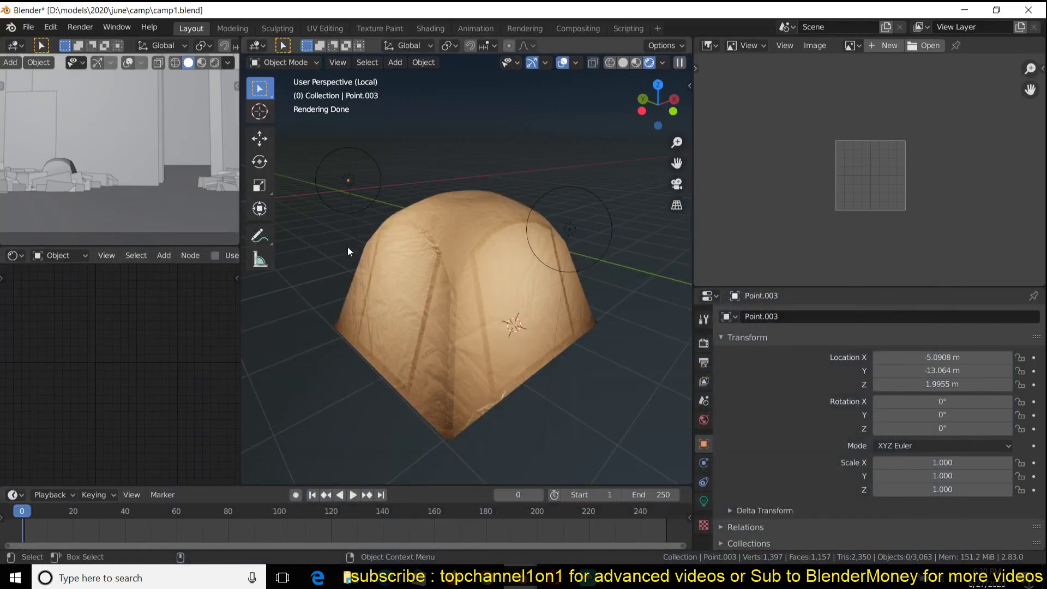
Step: Inspect the tent's lit fabric from underneath and from the outside, ending with the tent's outer mesh selected
click(381, 263)
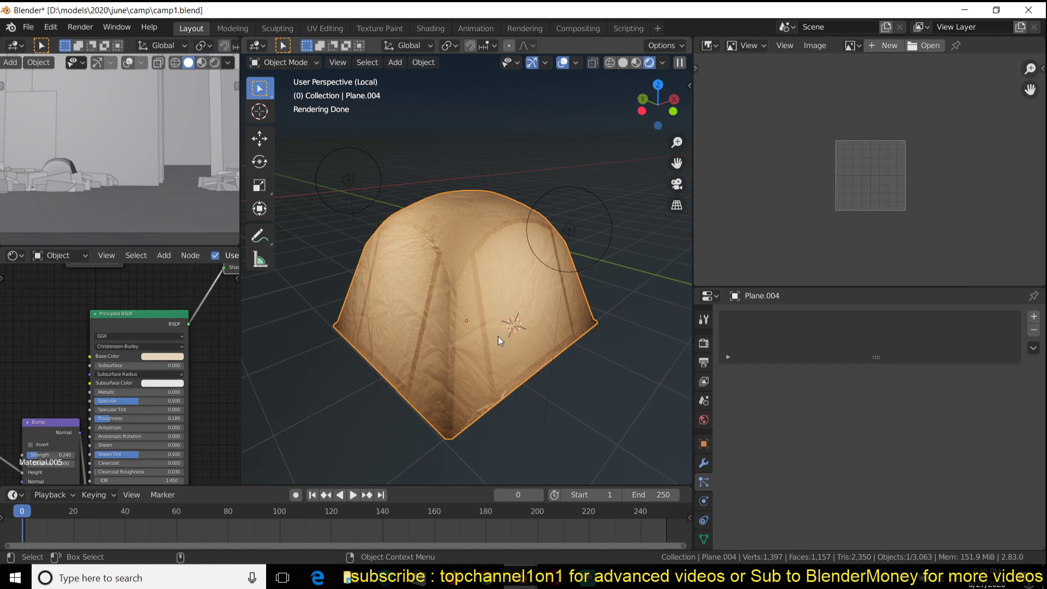
mouse_move(498, 336)
middle_down()
mouse_move(533, 435)
mouse_move(565, 471)
middle_up()
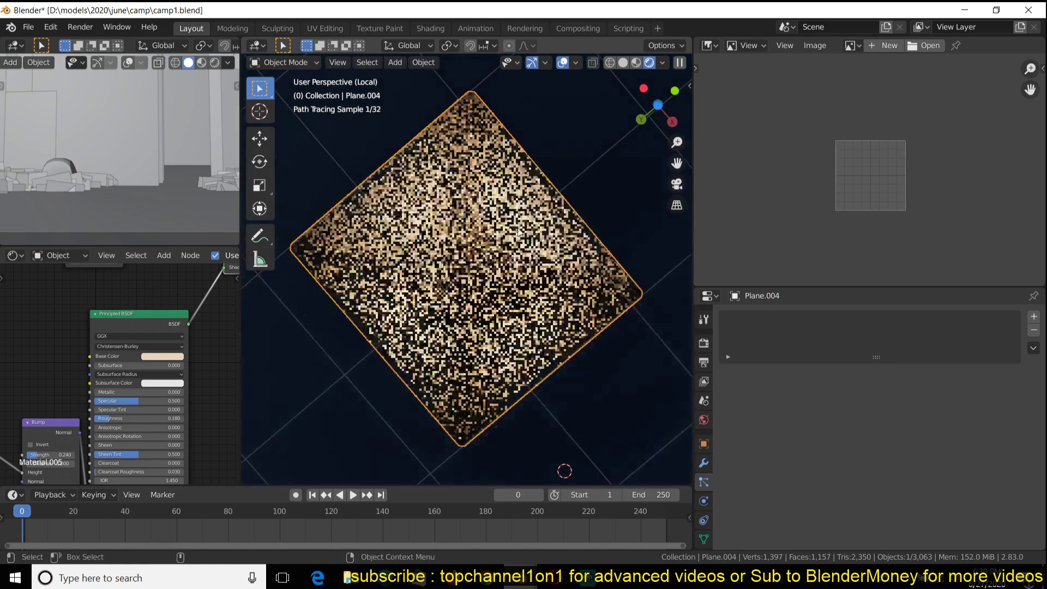
click(537, 264)
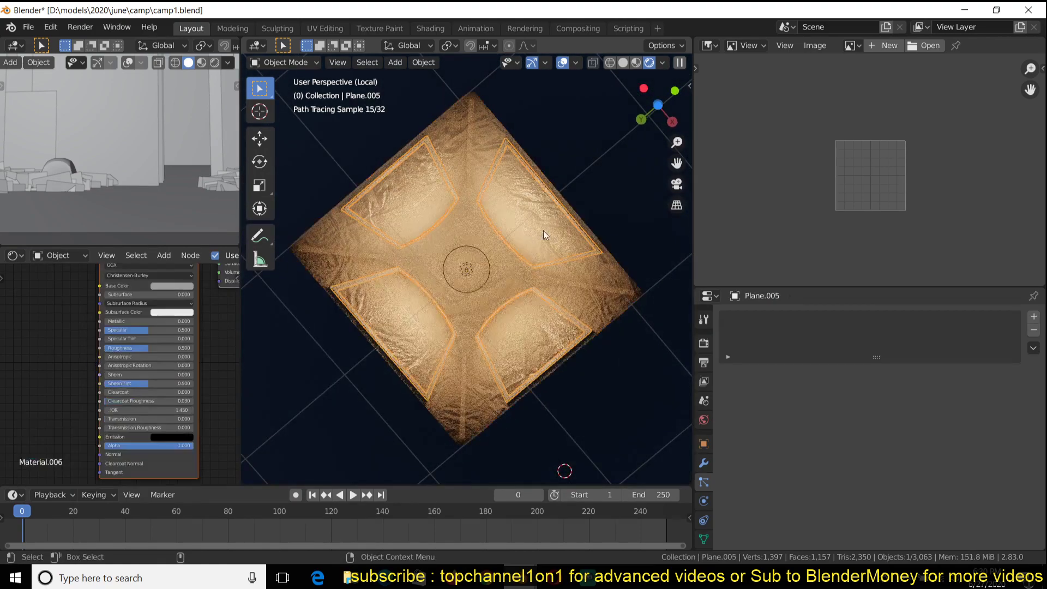
middle_drag(543, 232, 522, 335)
click(492, 297)
scroll(492, 297, up, 3)
Step: In Solid shading, duplicate the tent mesh's large arched side face, offset about 0.48 m in X, -0.17 m in Y and 0.46 m in Z
key(Tab)
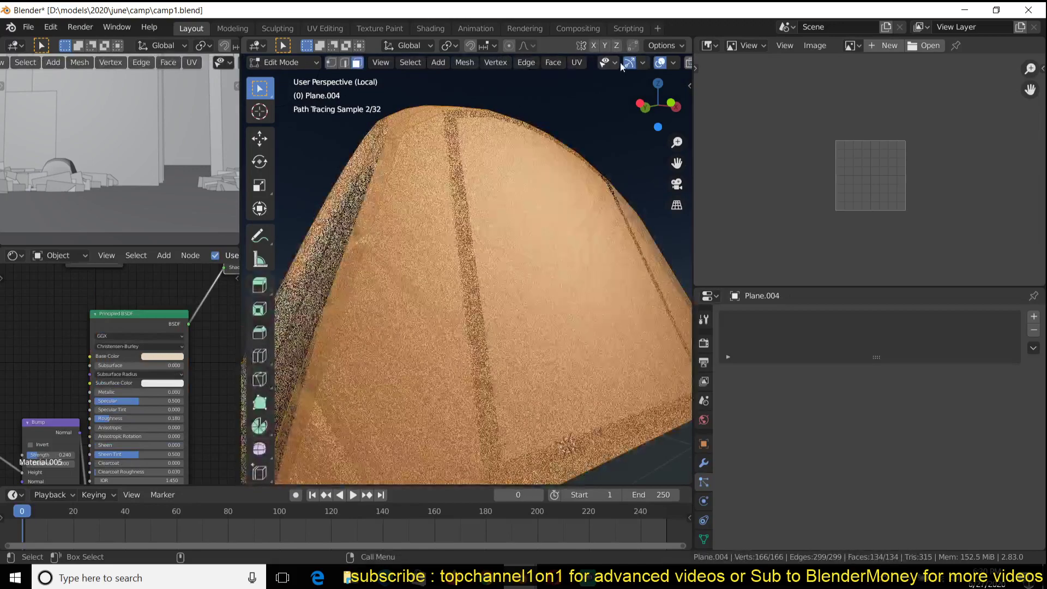
scroll(655, 63, down, 4)
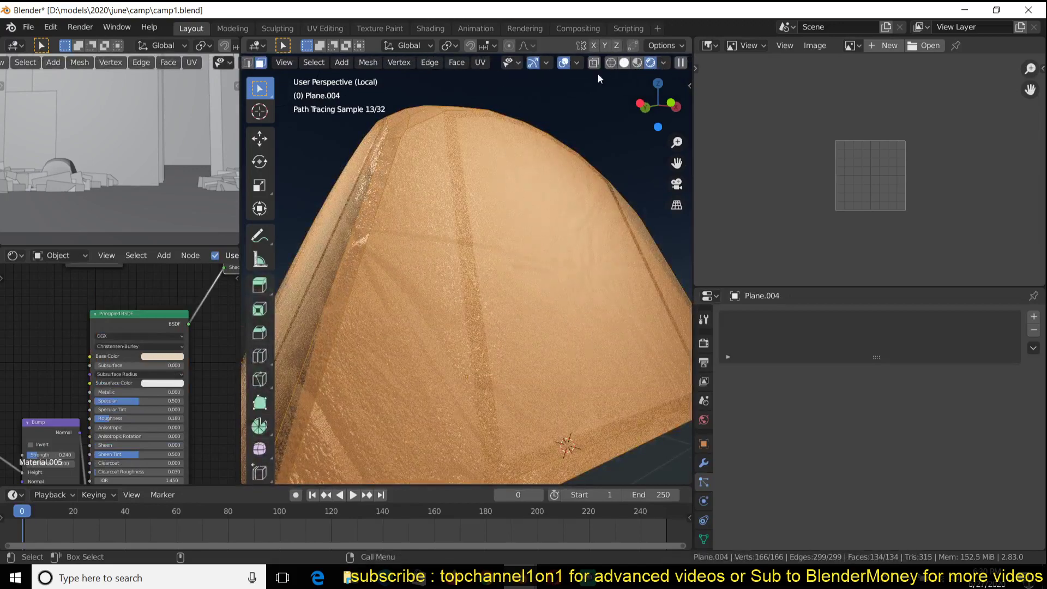
click(624, 63)
scroll(491, 218, down, 3)
middle_drag(481, 221, 473, 264)
click(478, 264)
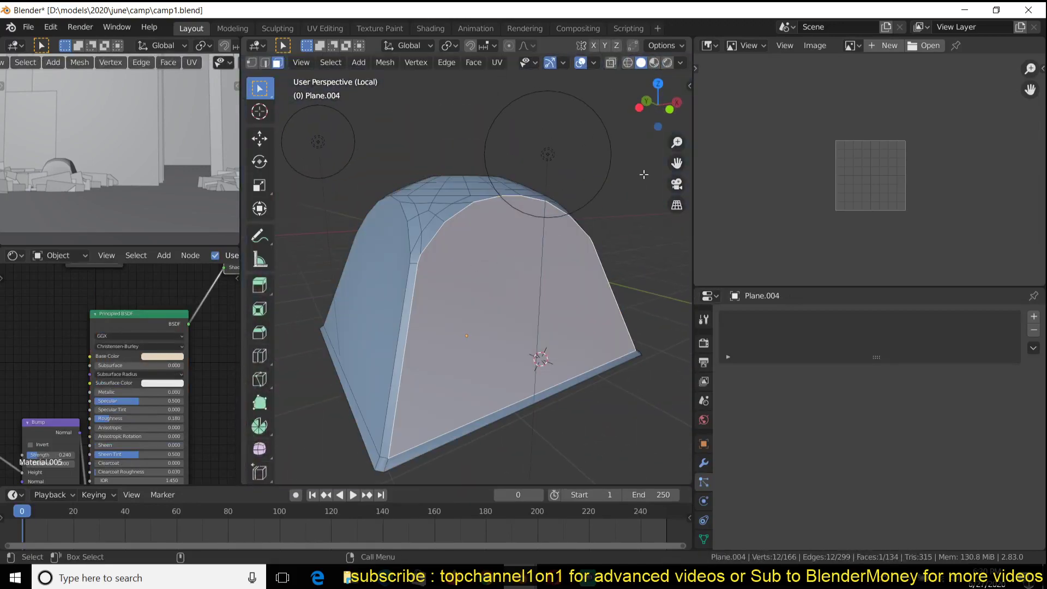
key(shift+d)
click(629, 171)
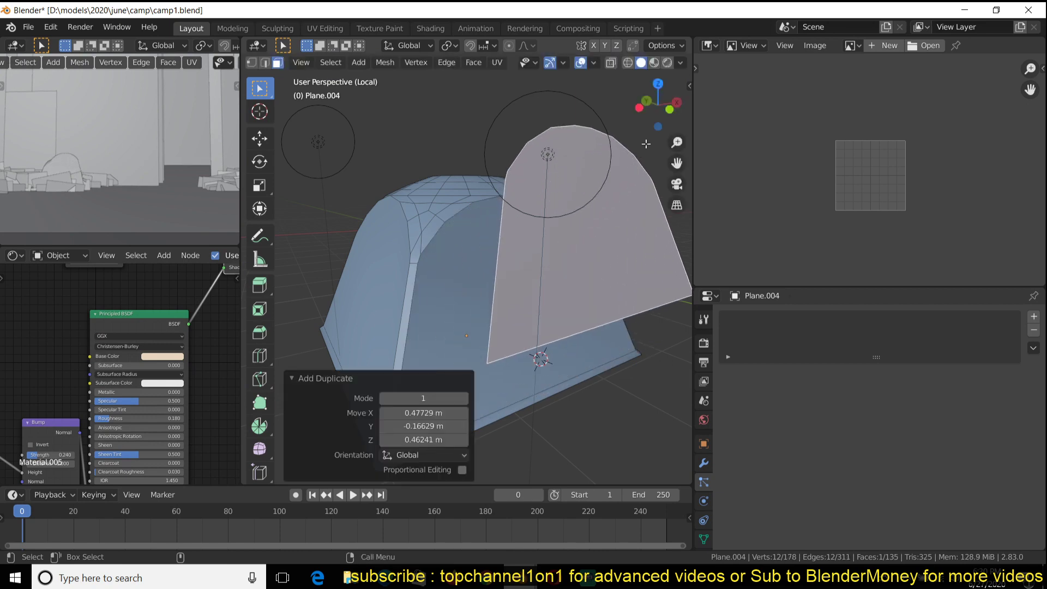
Step: Inset the duplicated arched face by about 0.048 m and delete the inner face to leave a thin frame
key(i)
click(648, 141)
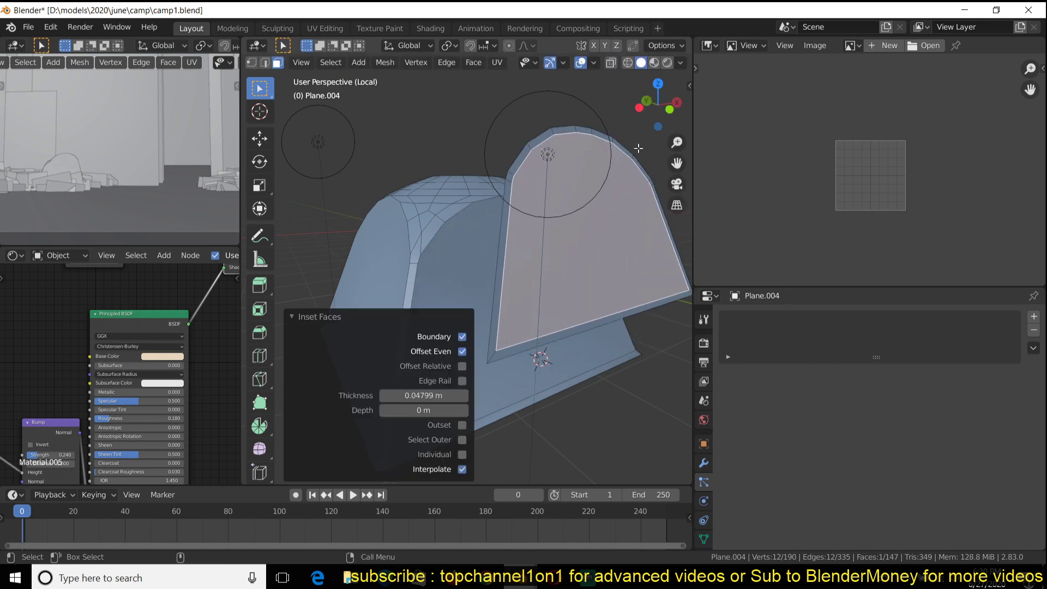
key(x)
click(619, 181)
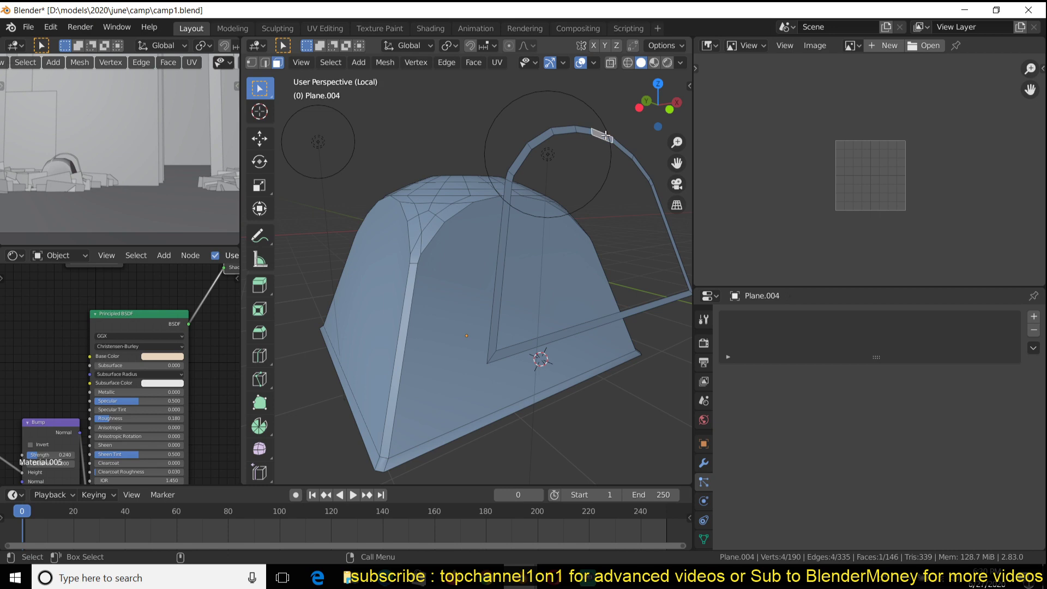
Step: Select the whole linked arched frame and extrude it about 0.055 m along its normal
key(l)
middle_drag(606, 135, 633, 232)
key(e)
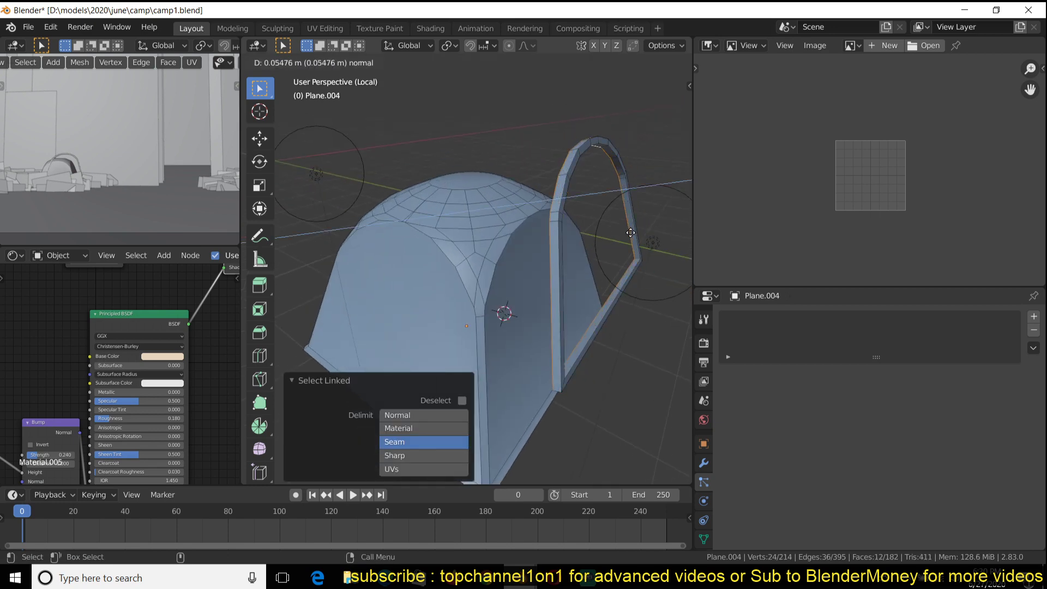
click(631, 233)
Step: Separate the extruded arched frame from the tent mesh into its own object and select it in Object Mode
key(l)
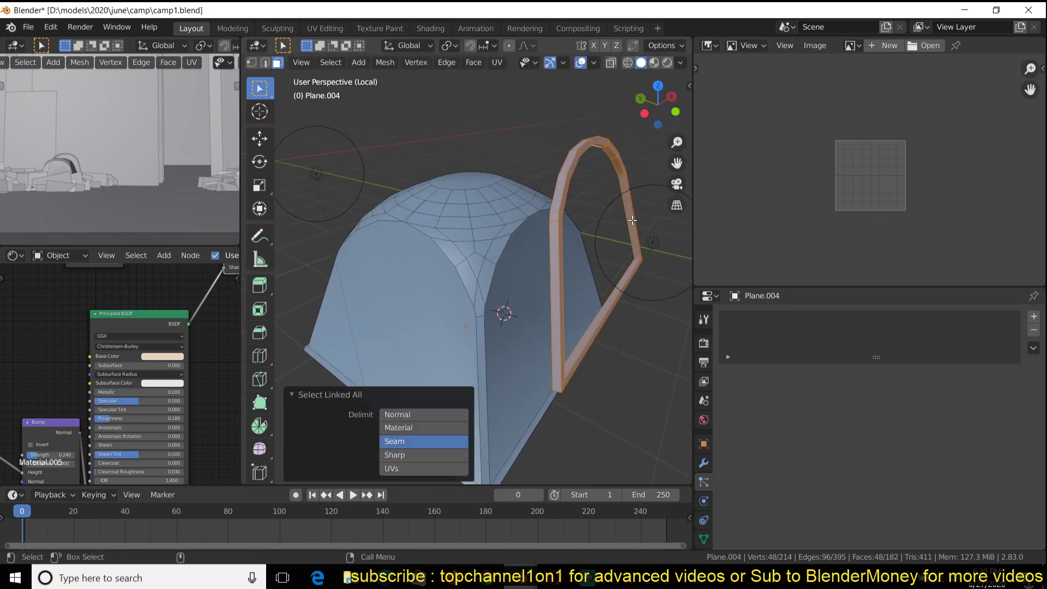
key(p)
click(633, 221)
key(Tab)
click(618, 162)
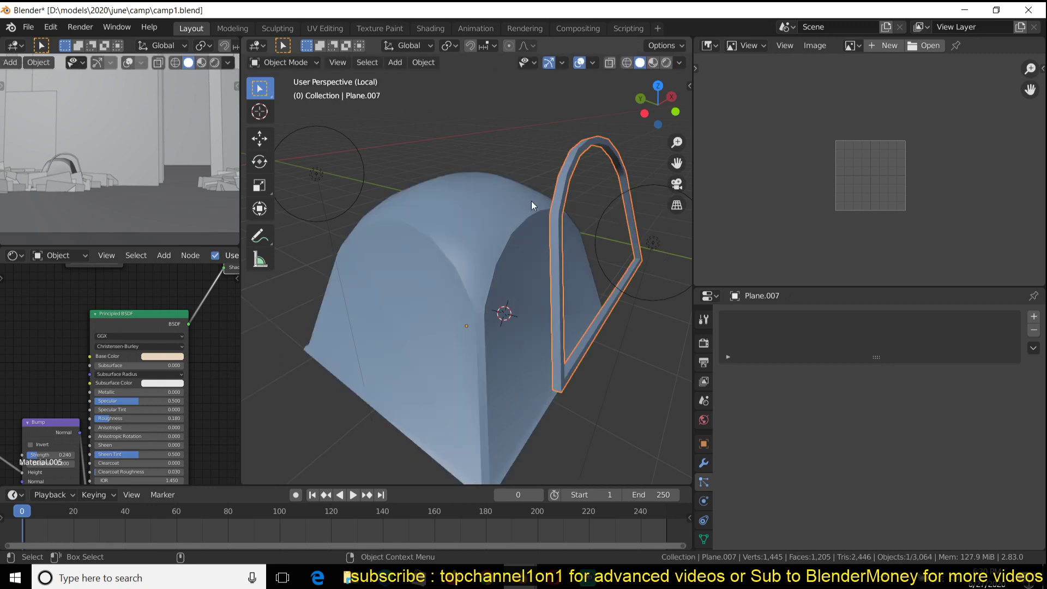
Step: Add a Mirror modifier to the separated arched frame, mirroring it across the Y axis only
middle_drag(505, 237, 562, 178)
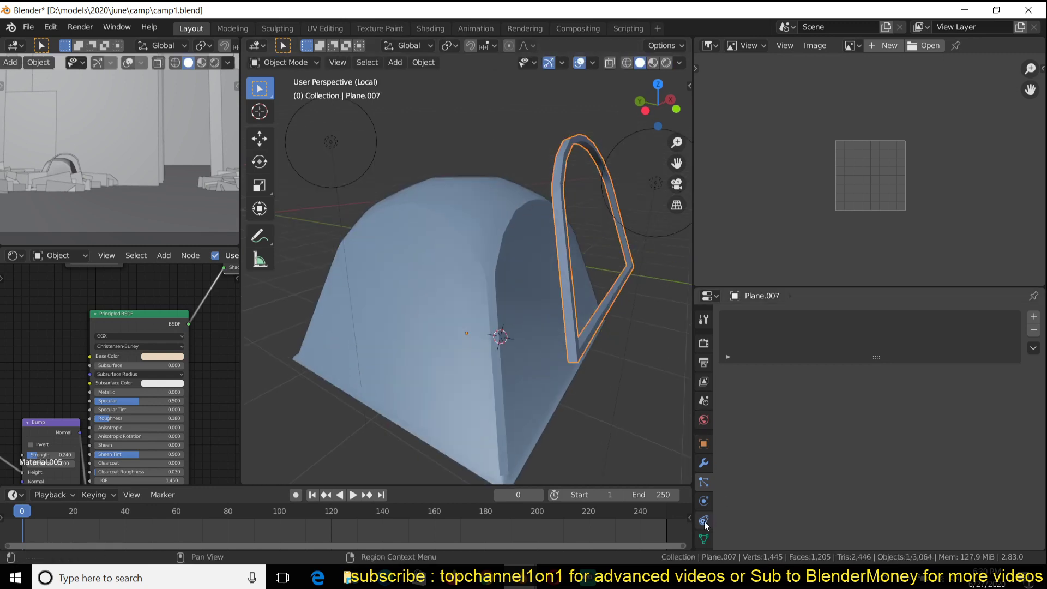
click(704, 444)
click(703, 464)
click(781, 317)
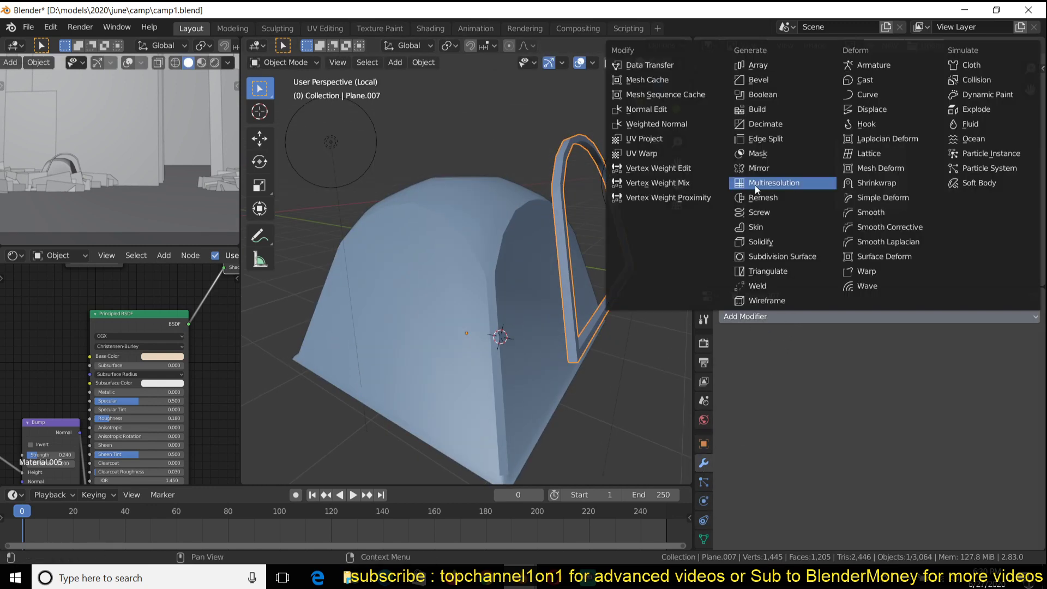
click(764, 167)
click(728, 405)
click(728, 391)
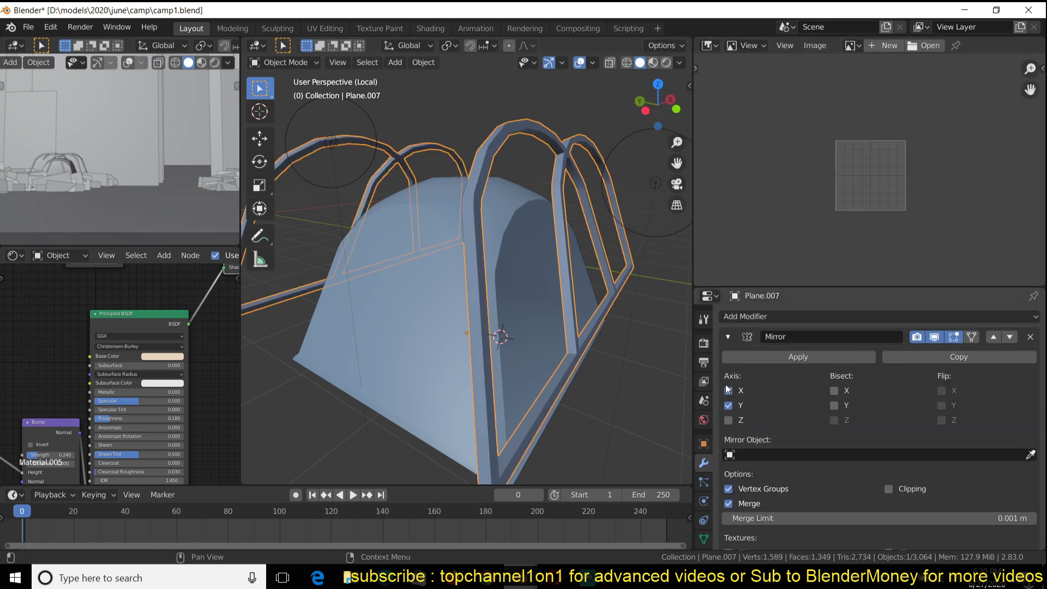
mouse_move(507, 276)
middle_down()
mouse_move(359, 284)
mouse_move(493, 284)
middle_up()
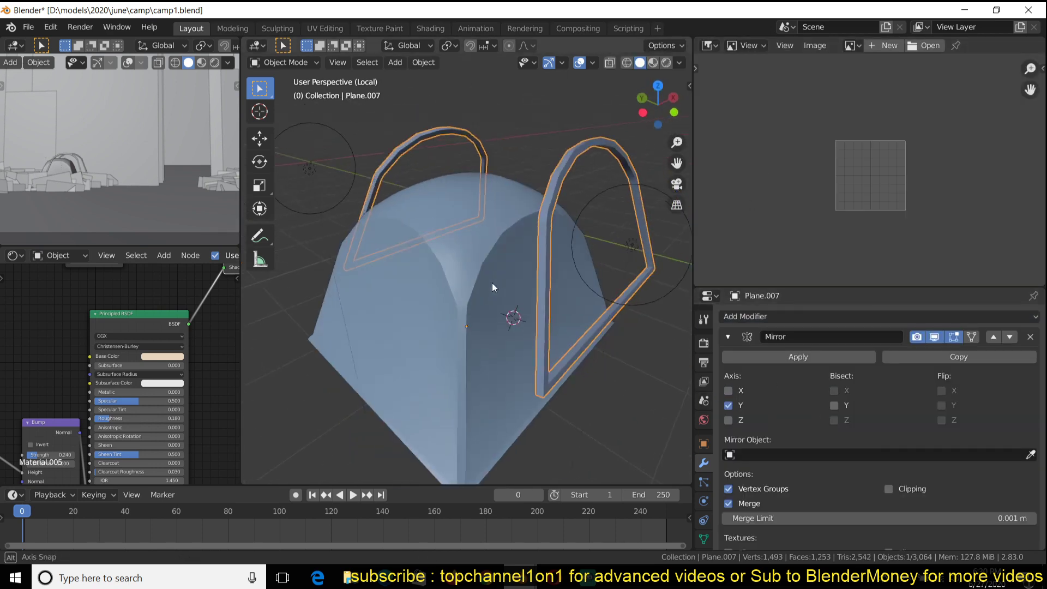
Step: Delete the separated arched frame object and examine the wrinkled, glowing tent in Rendered shading from several sides
key(Delete)
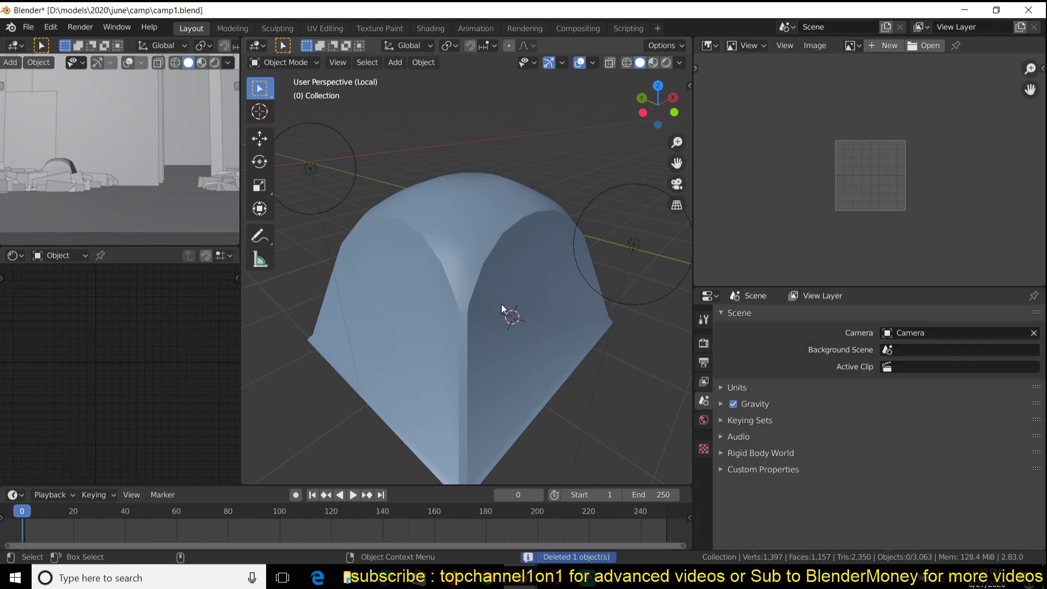
click(653, 62)
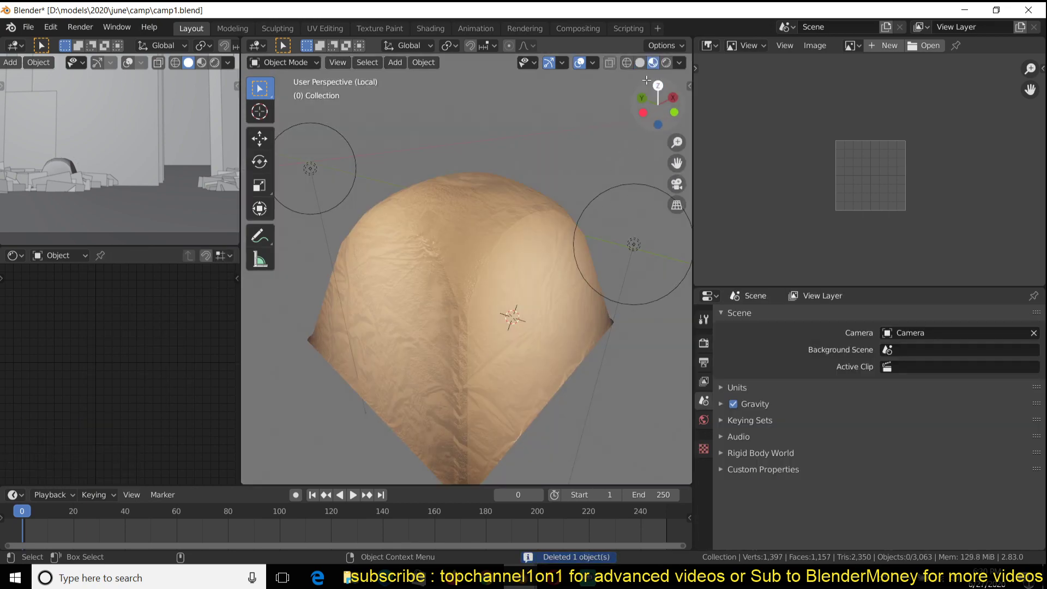
click(666, 63)
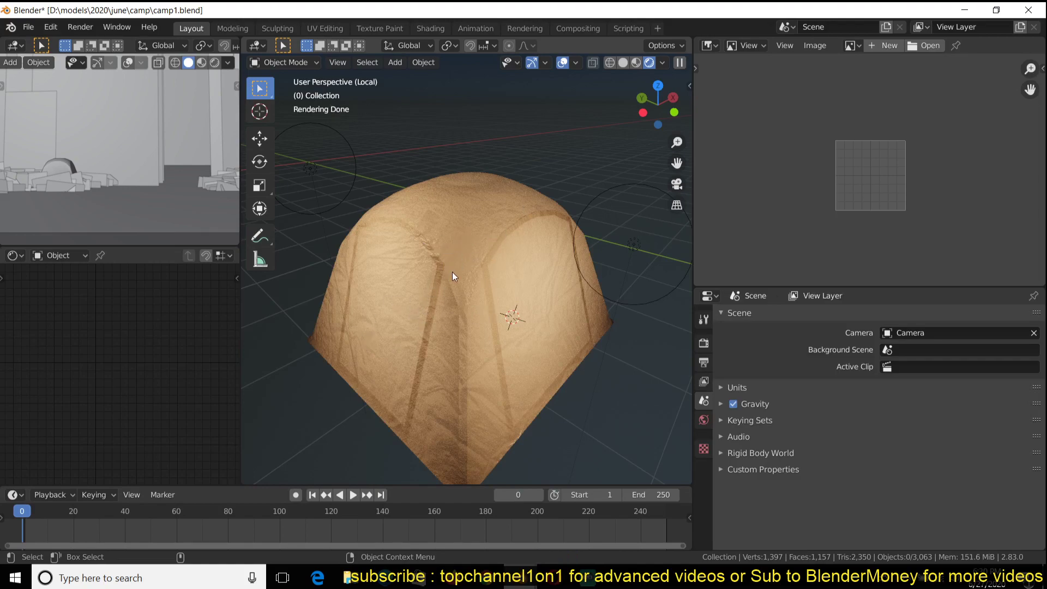
scroll(513, 260, down, 3)
middle_drag(513, 260, 472, 249)
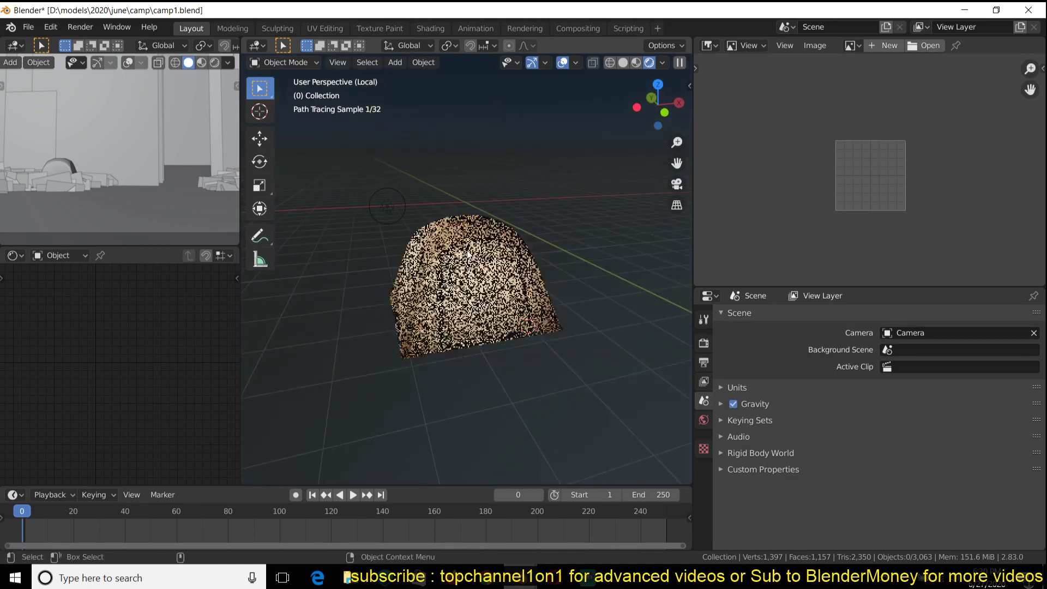
scroll(501, 277, up, 3)
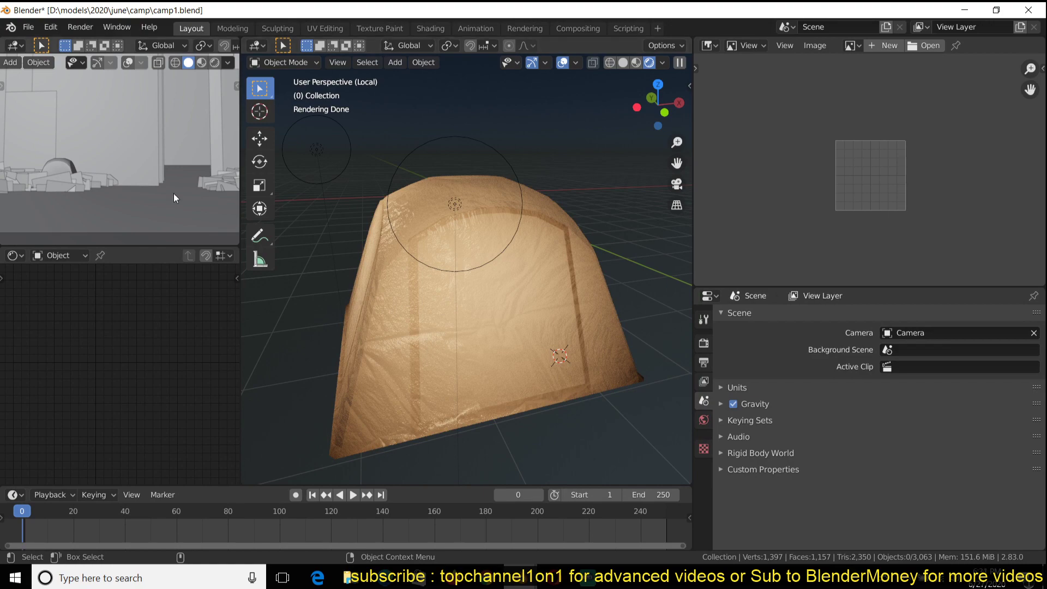
scroll(421, 241, down, 3)
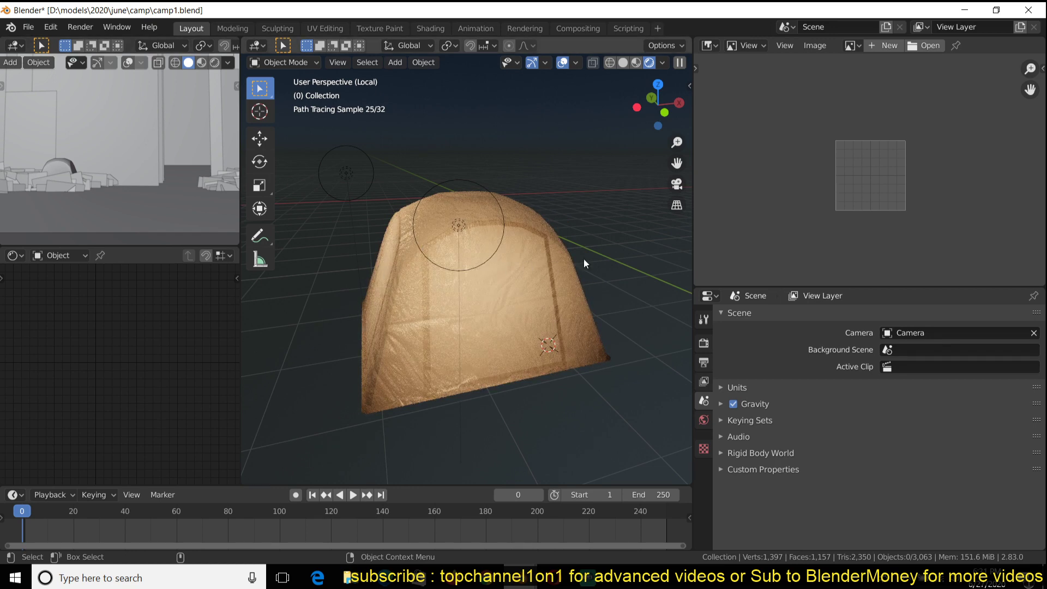
Step: Return to Solid shading, exit Local View and select the plane beneath the tent that carries the two particle systems
key(z)
middle_drag(492, 282, 529, 248)
key(KP_Divide)
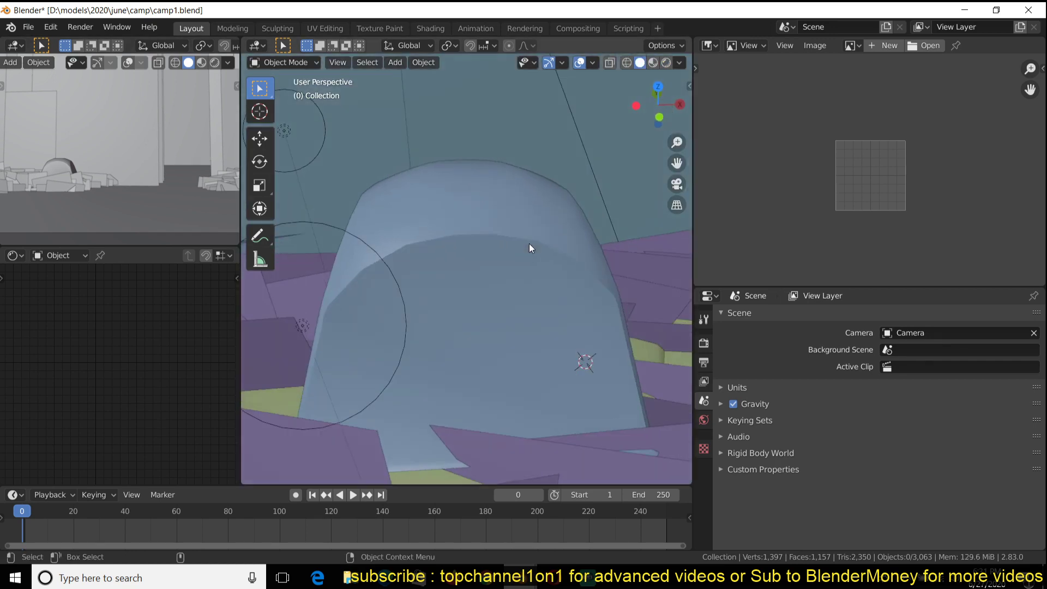
scroll(530, 243, down, 5)
middle_drag(462, 222, 538, 192)
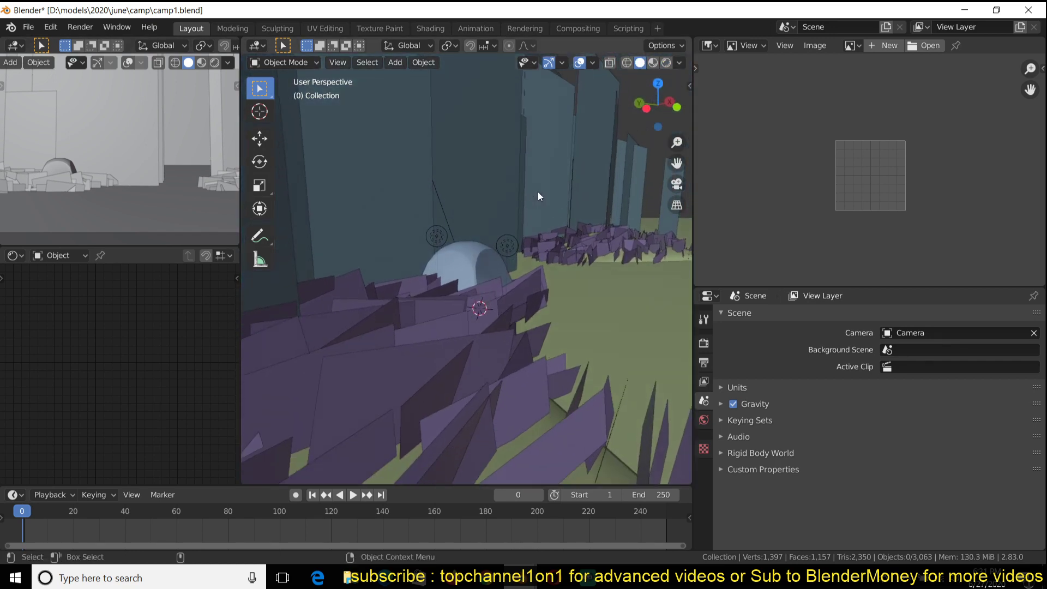
scroll(538, 191, down, 4)
middle_drag(469, 289, 447, 282)
click(457, 310)
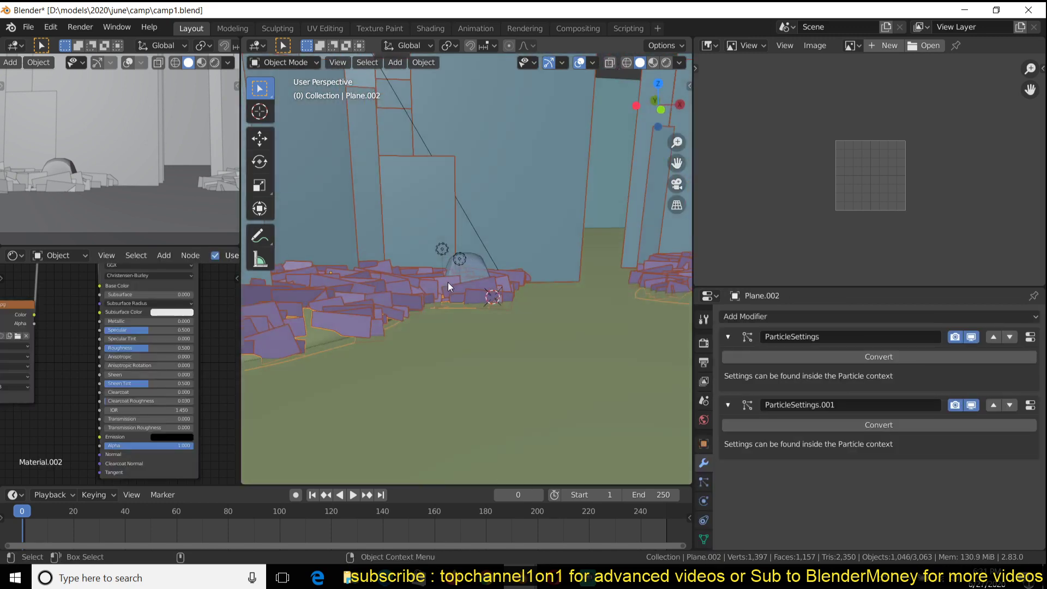
scroll(463, 166, down, 4)
scroll(508, 162, up, 4)
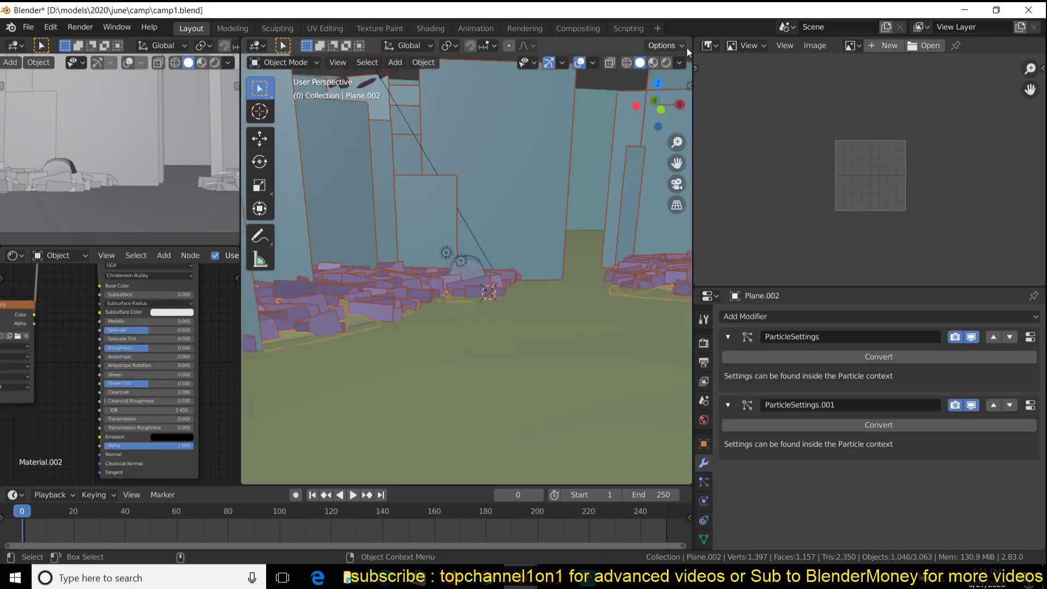
Step: Show the scene through the camera in Rendered shading with the large cube selected, pause the preview and save the file
click(655, 64)
click(466, 340)
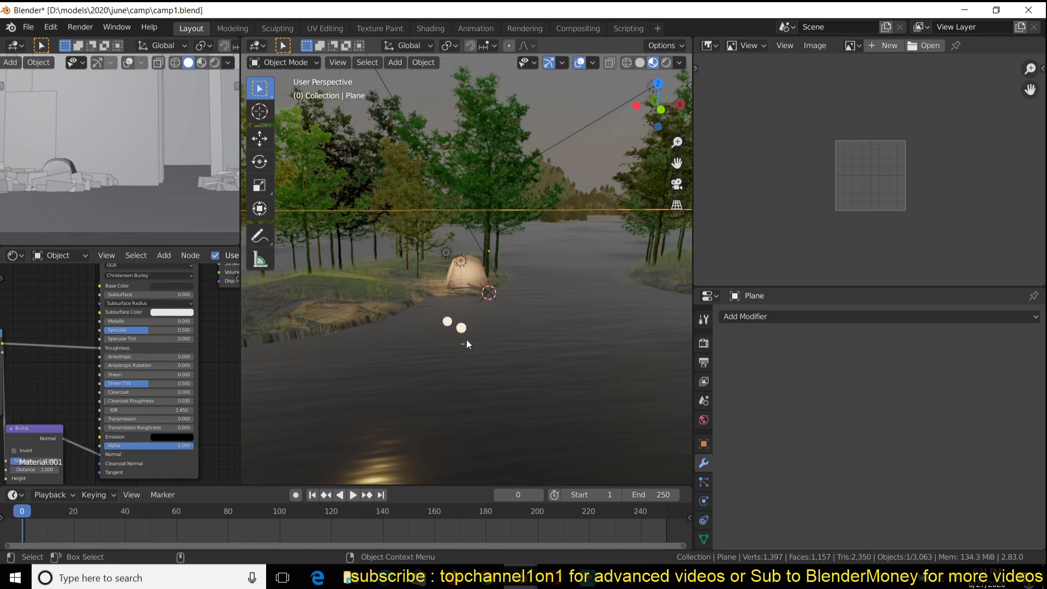
key(KP_0)
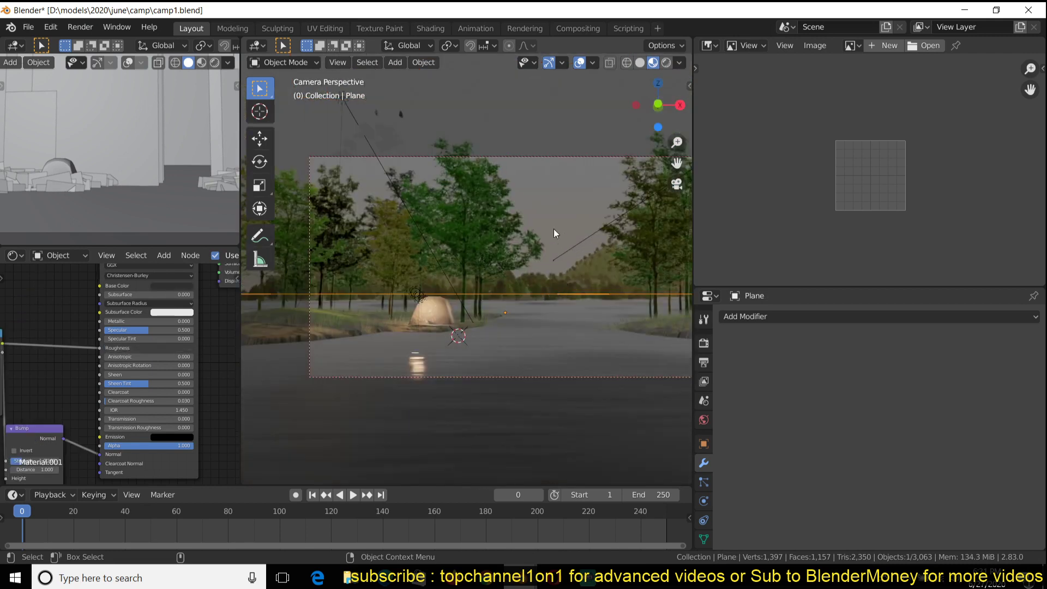
click(554, 228)
click(679, 63)
click(669, 65)
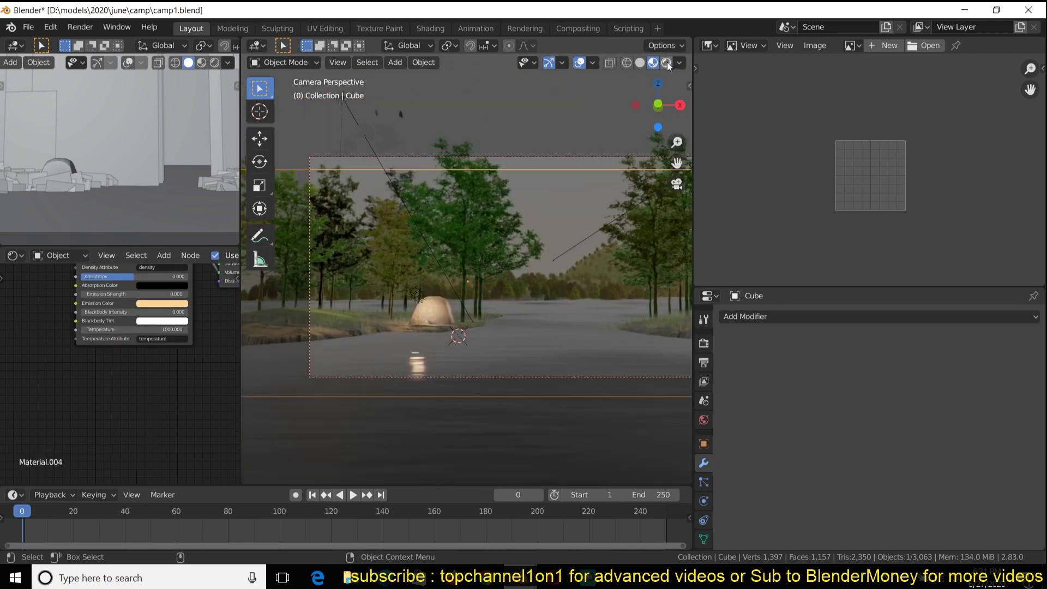
click(667, 63)
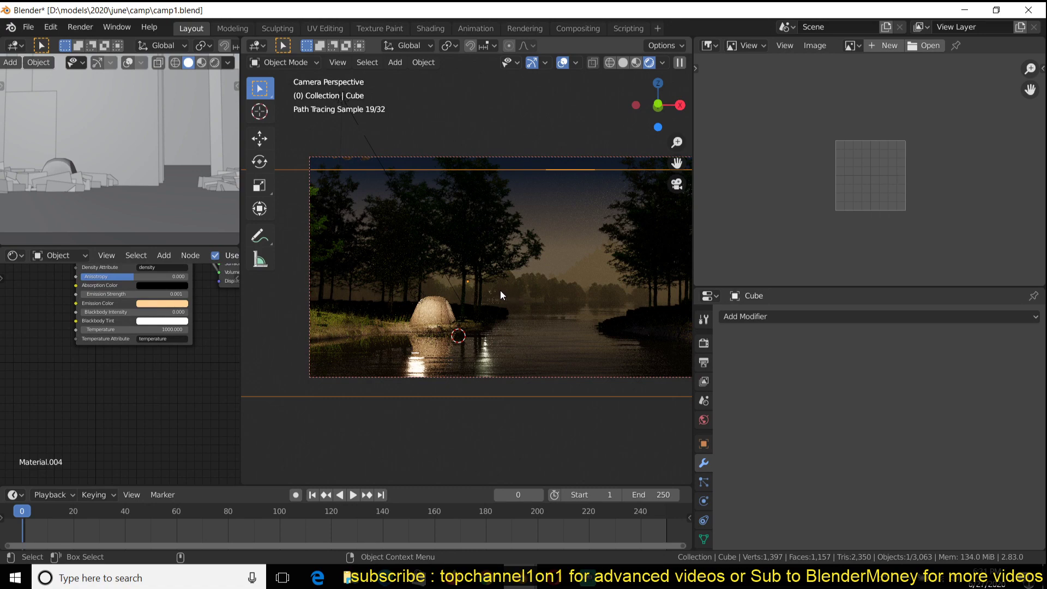
shift+middle_drag(503, 291, 499, 291)
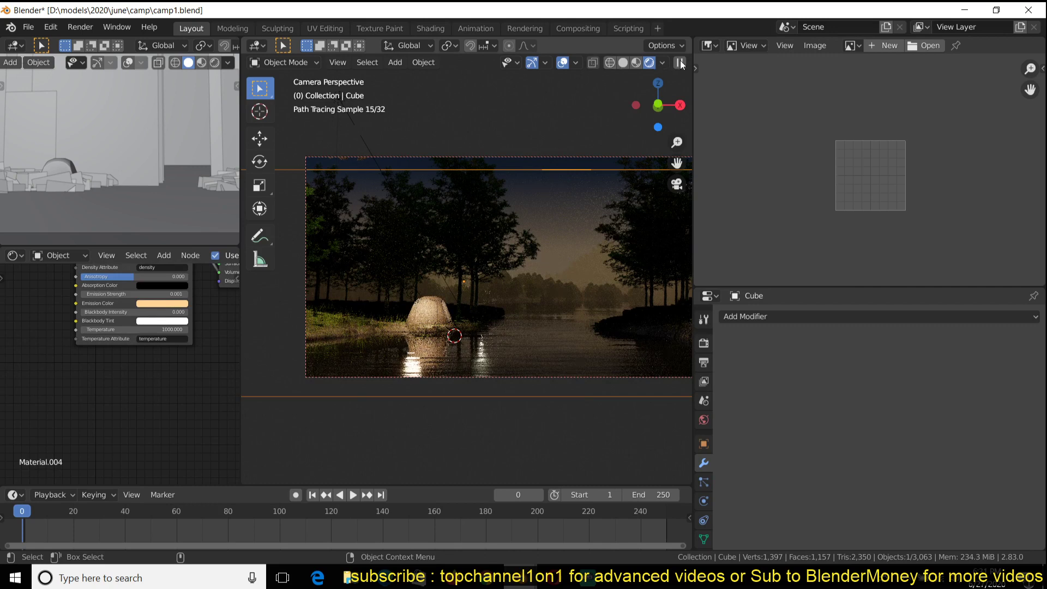
key(ctrl+s)
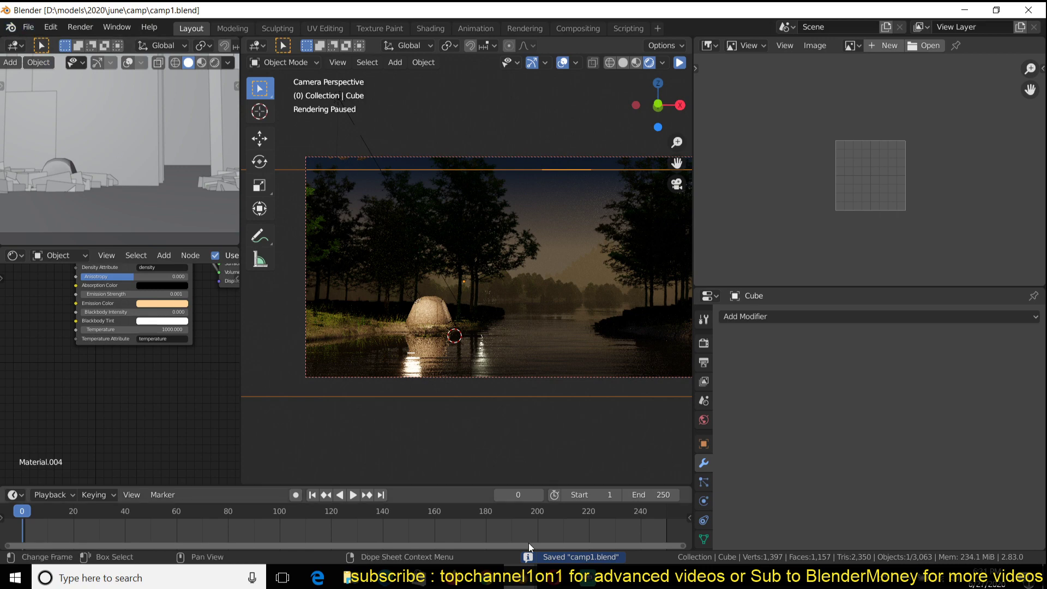
Step: Review the rendered animation in its player, scrub back to frame 1 and return to the scene
mouse_move(521, 579)
click(668, 521)
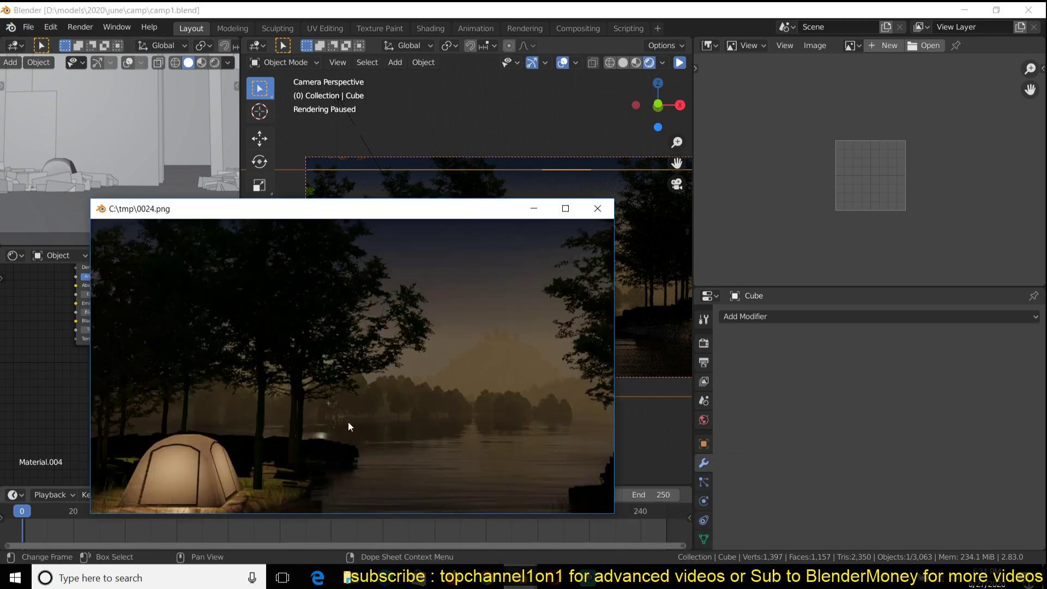
drag(406, 400, 70, 412)
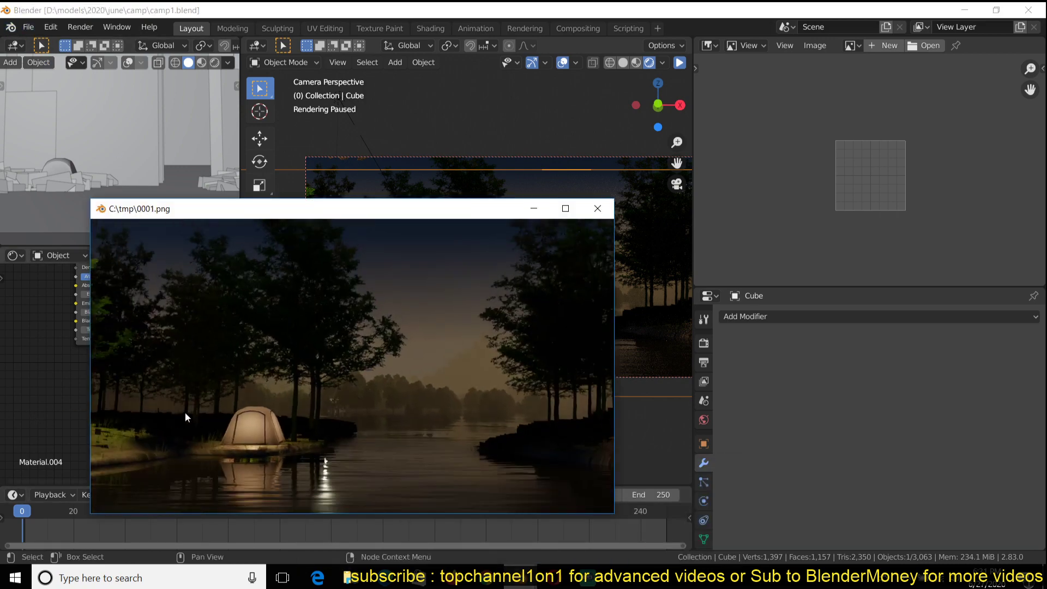
click(28, 329)
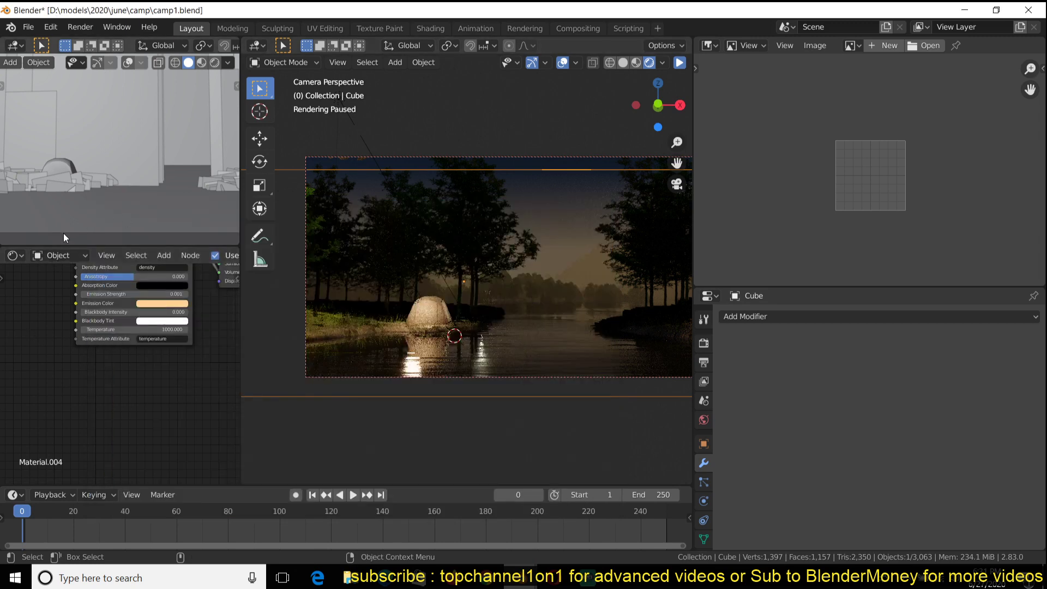
Step: Show the World shader nodes and examine the Background node connected to the World Output
click(53, 256)
click(60, 289)
scroll(164, 329, down, 2)
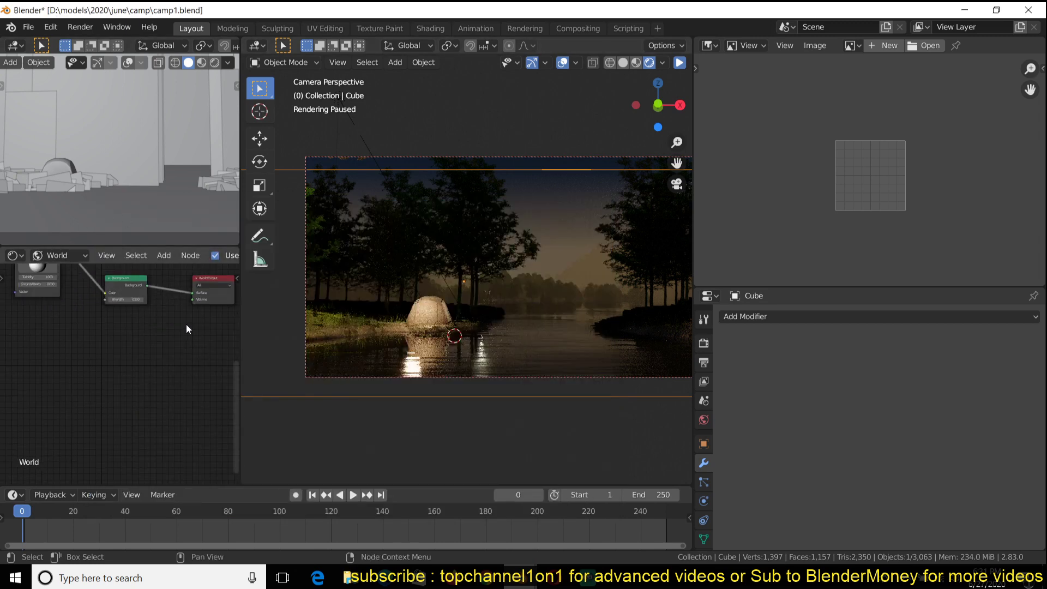
mouse_move(186, 324)
middle_down()
mouse_move(80, 404)
mouse_move(235, 370)
mouse_move(100, 389)
middle_up()
scroll(162, 380, up, 5)
Step: Switch to Solid shading and view the large volume cube from outside the camera, keeping the cube selected
middle_drag(539, 260, 459, 308)
key(z)
click(534, 305)
scroll(571, 277, down, 1)
scroll(571, 276, down, 5)
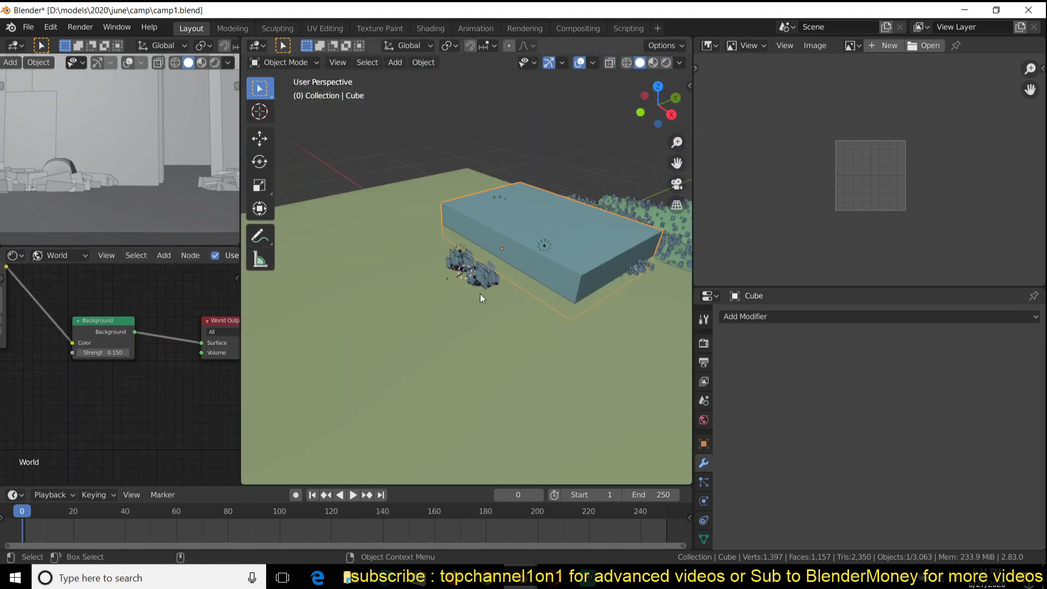
click(544, 246)
click(560, 254)
Step: Show the cube's Object shader nodes and examine the Principled Volume settings that create the fog
click(67, 255)
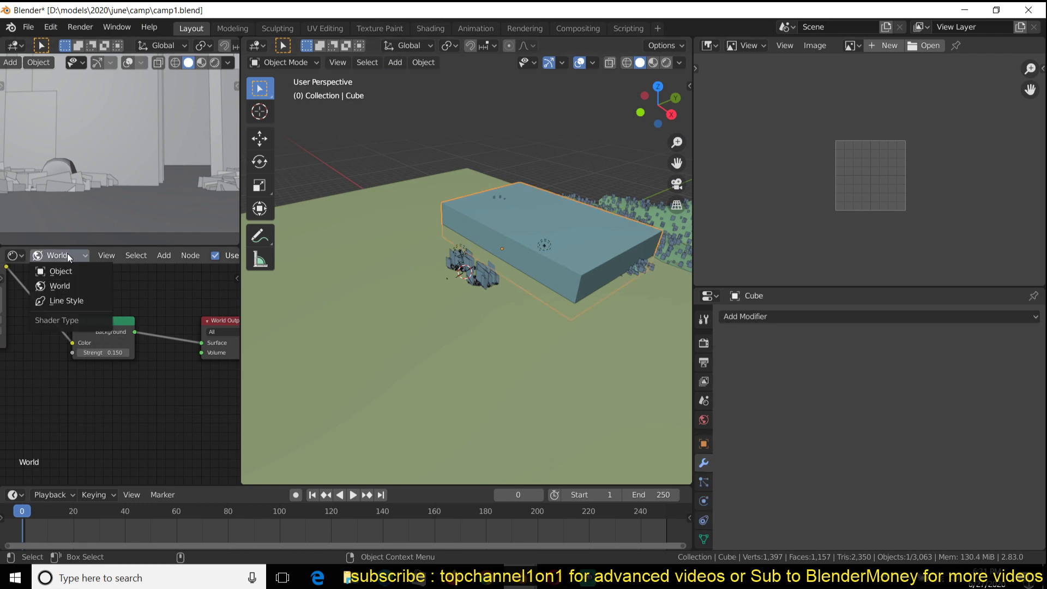
click(60, 272)
middle_drag(199, 334, 152, 337)
scroll(152, 337, up, 1)
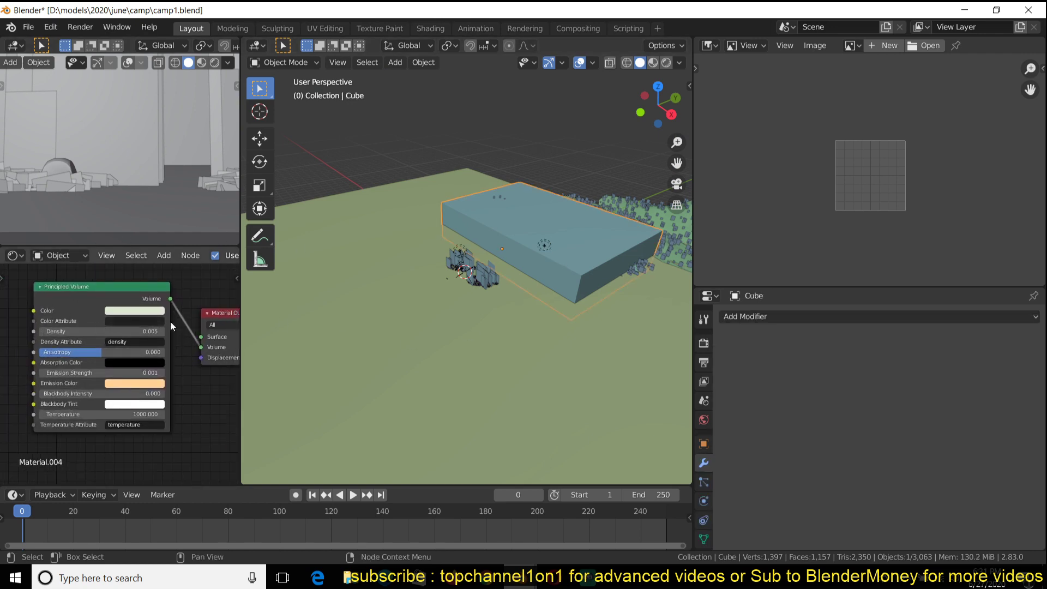
scroll(564, 274, down, 4)
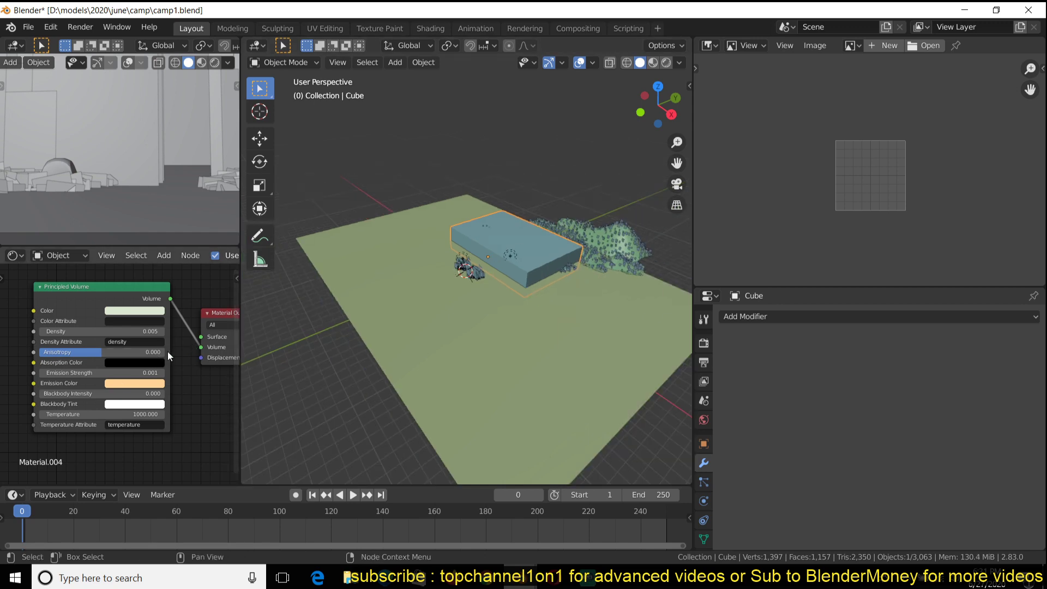
scroll(451, 253, up, 3)
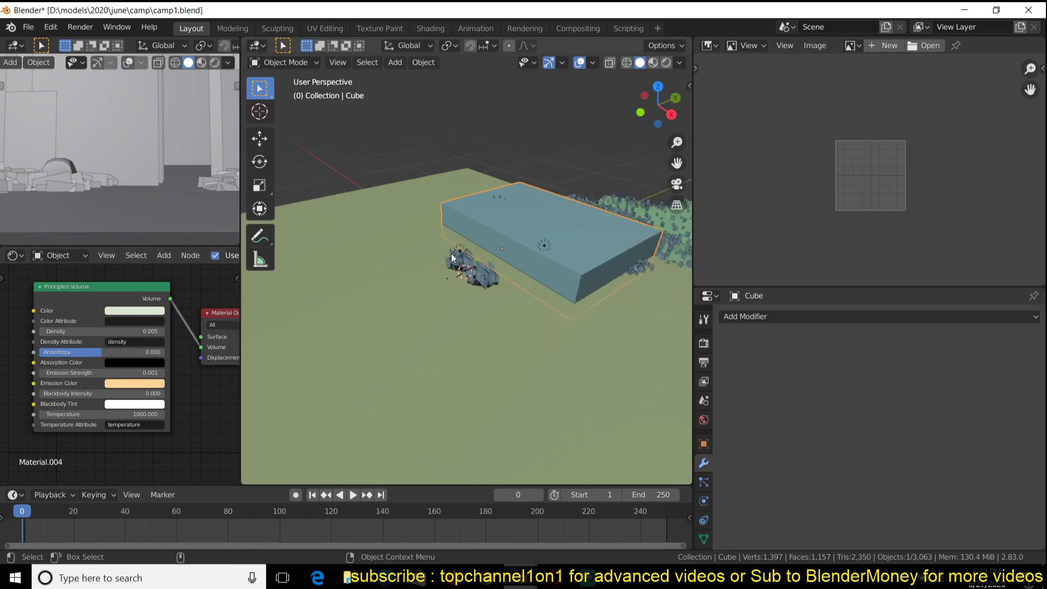
Step: Return to the camera view, save the file and play back the rendered animation
key(KP_0)
scroll(451, 253, up, 4)
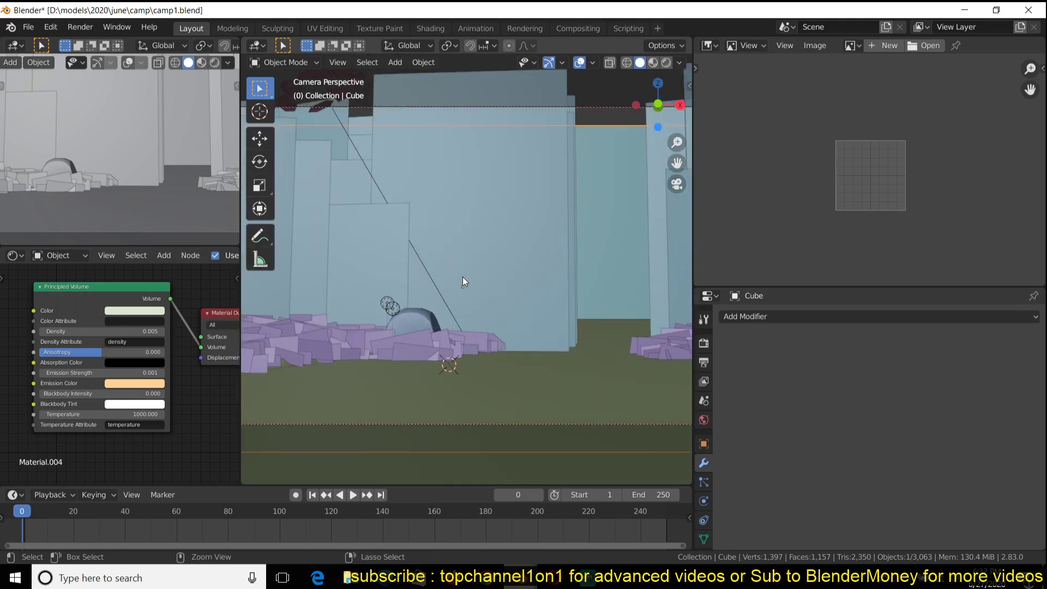
key(ctrl+s)
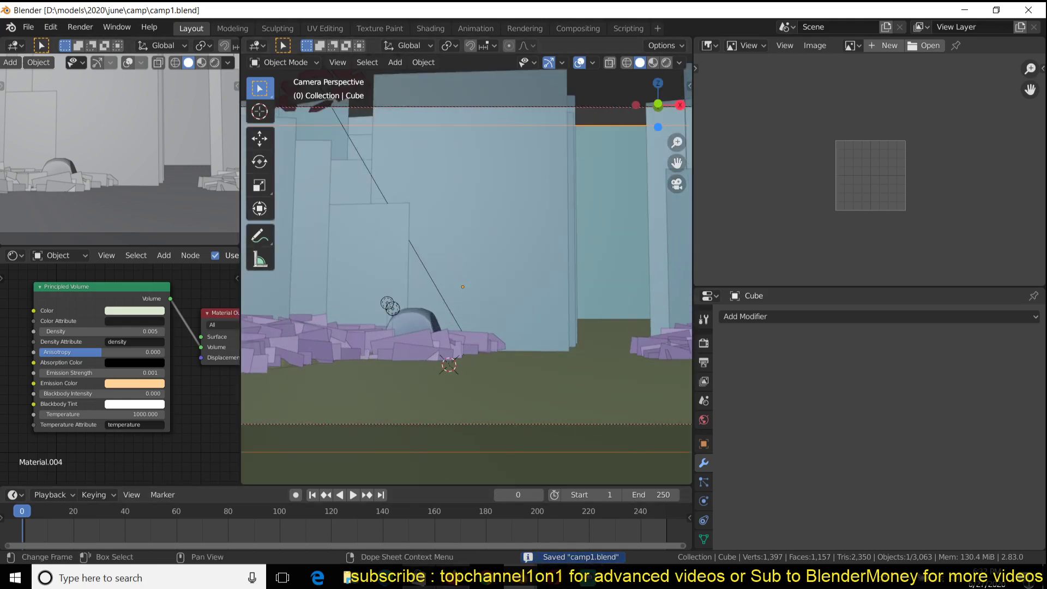
key(ctrl+F11)
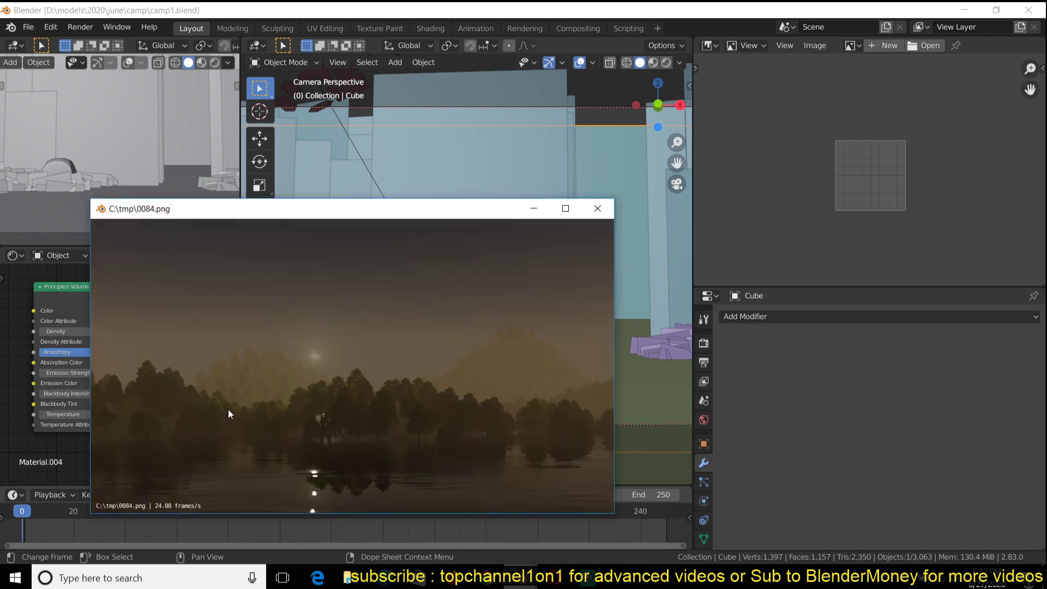